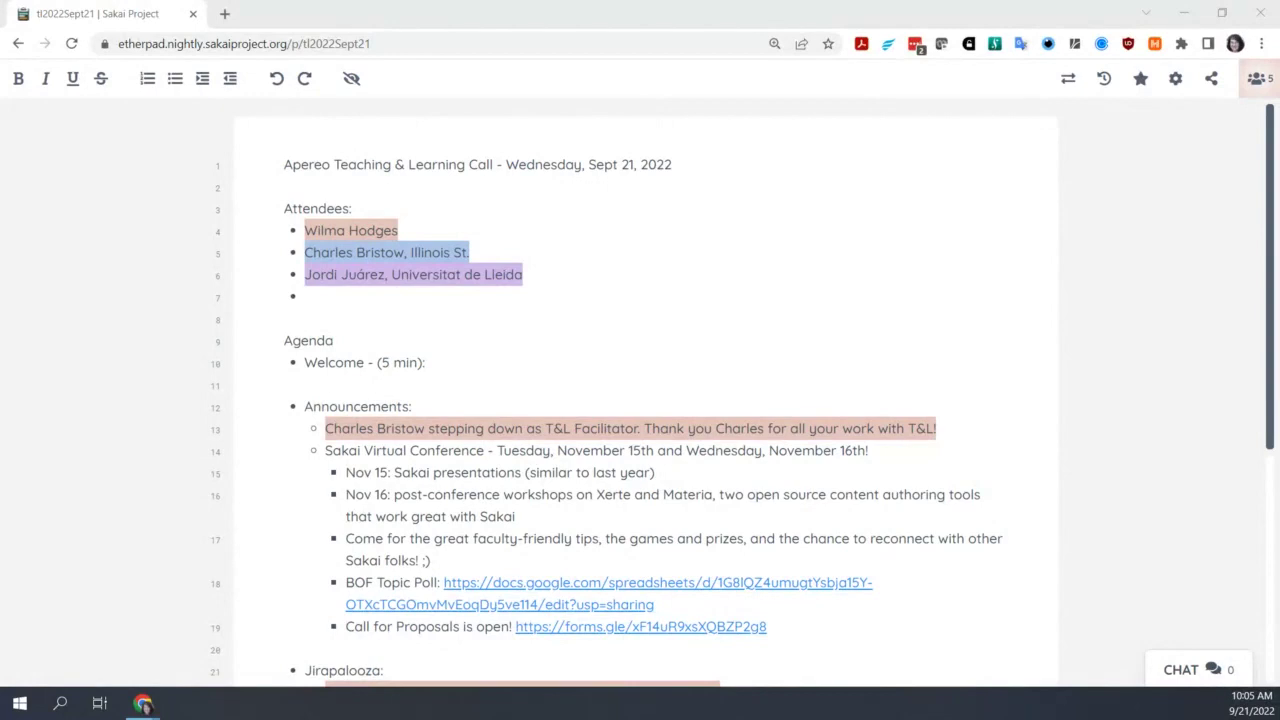
Add a fourth attendee from Providence College under Attendees, then follow the BOF Topic Poll link
type("Adam Hauerw")
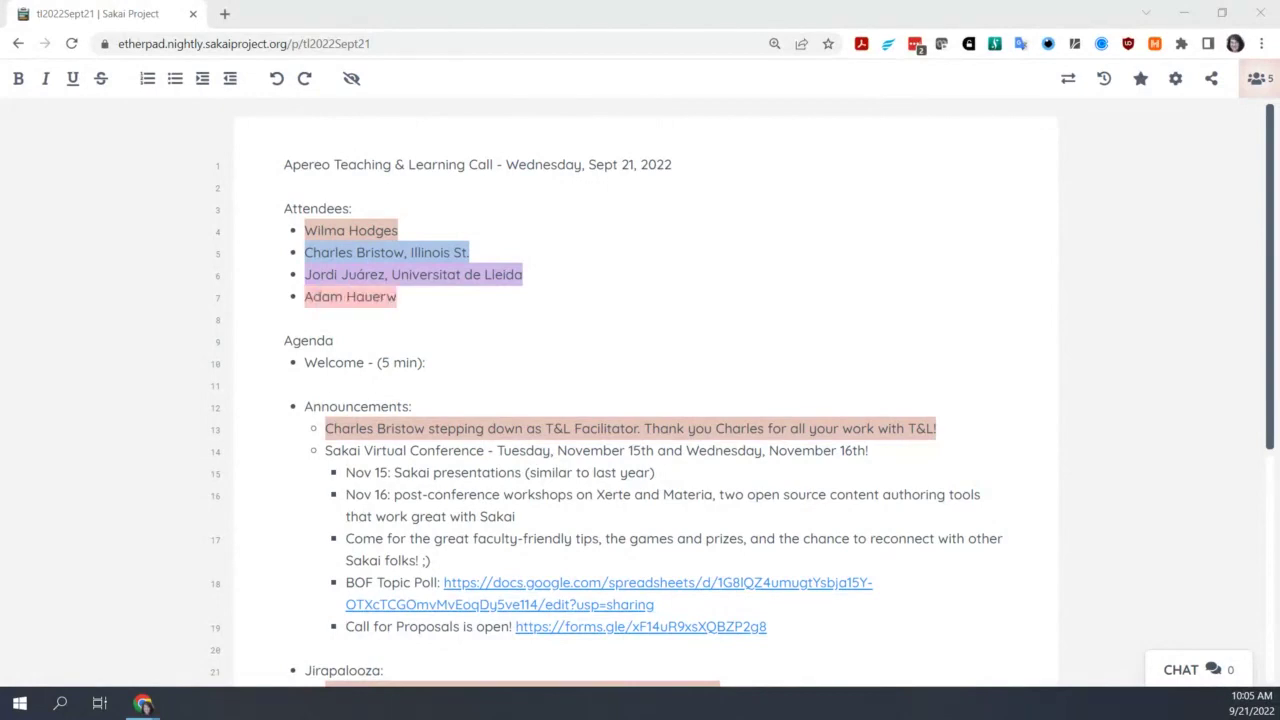
type("as, Providence College")
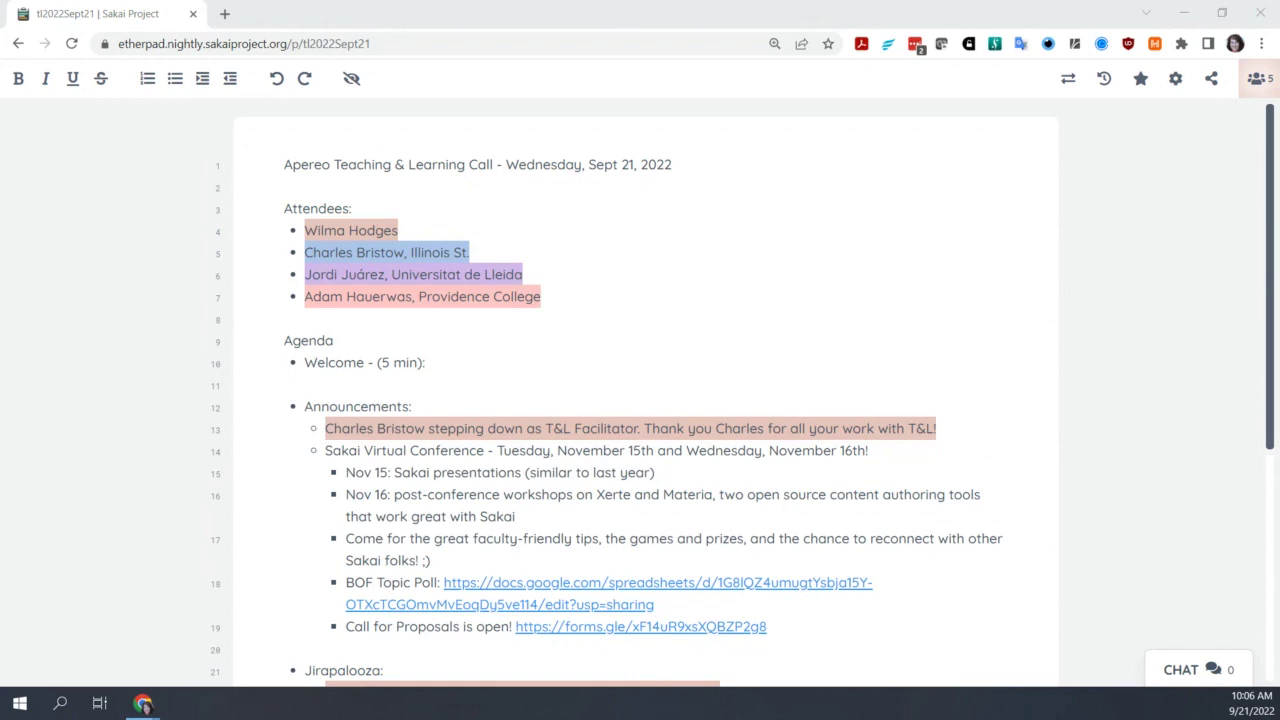
left_click(527, 592)
Open the SVC22 BOF Topics Poll spreadsheet and select cell I15
left_click(527, 591)
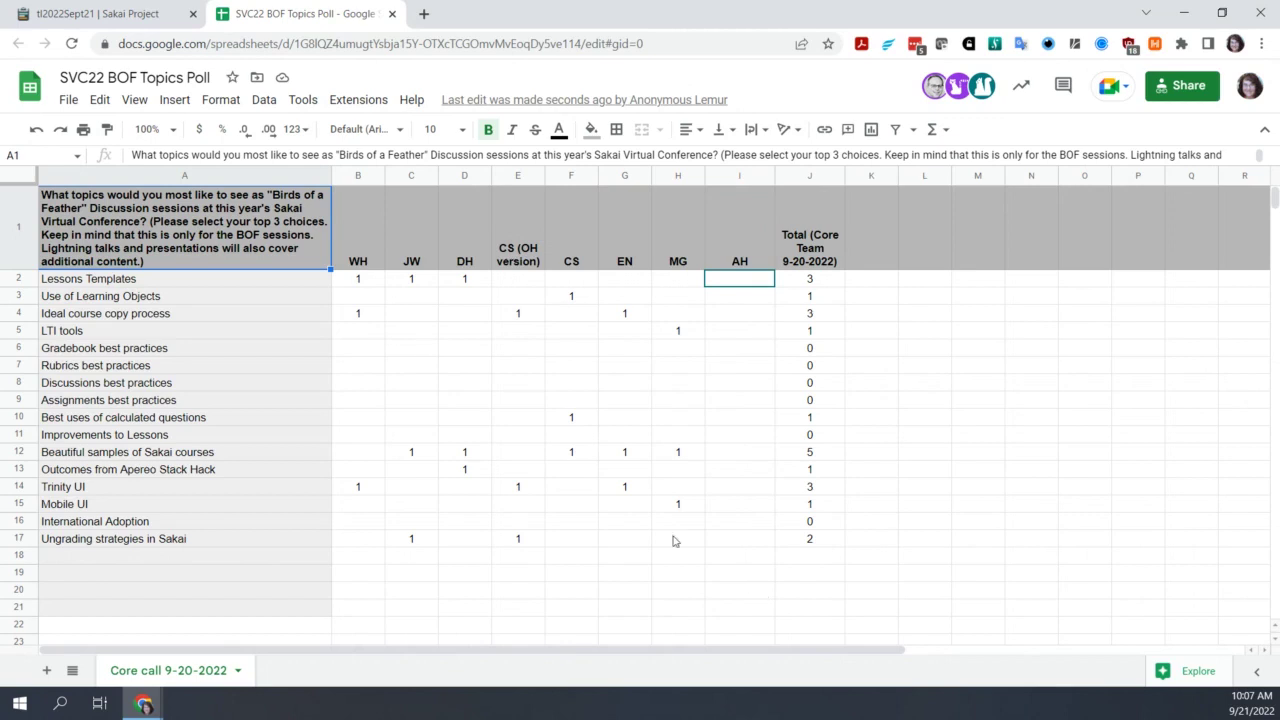
left_click(739, 504)
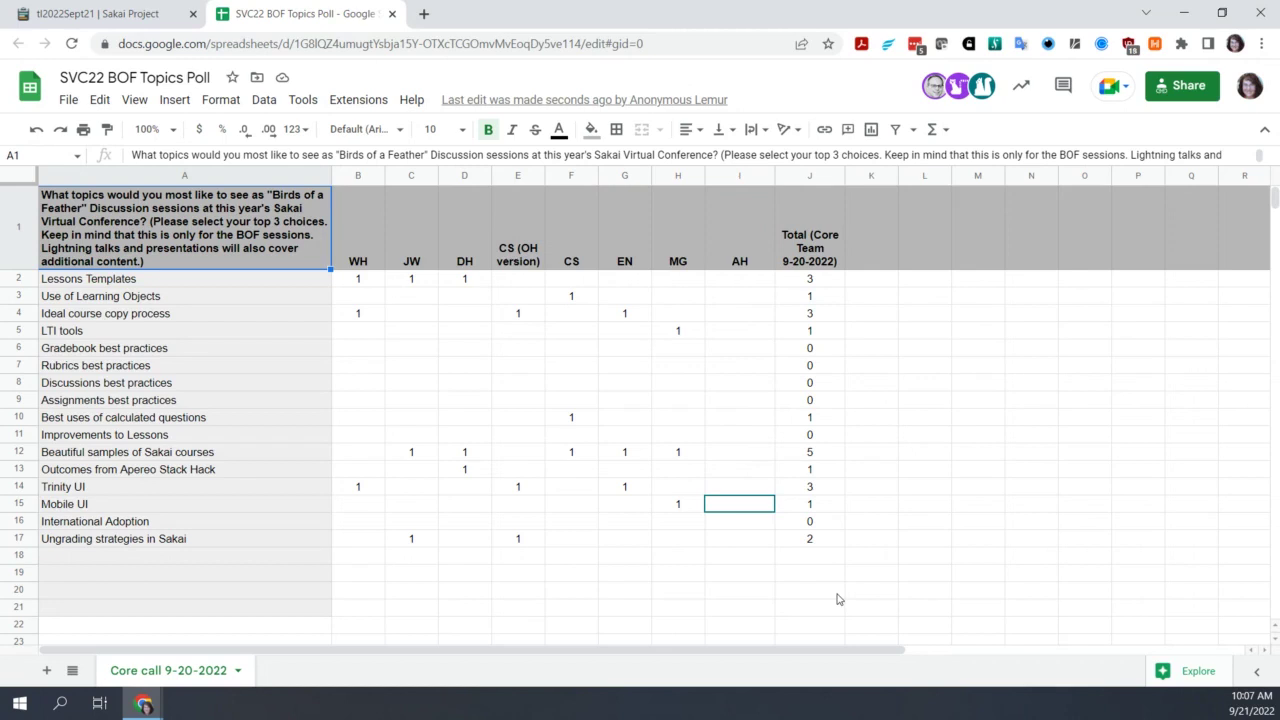
Insert two empty columns before the Total column of the poll sheet
left_click(803, 180)
right_click(803, 180)
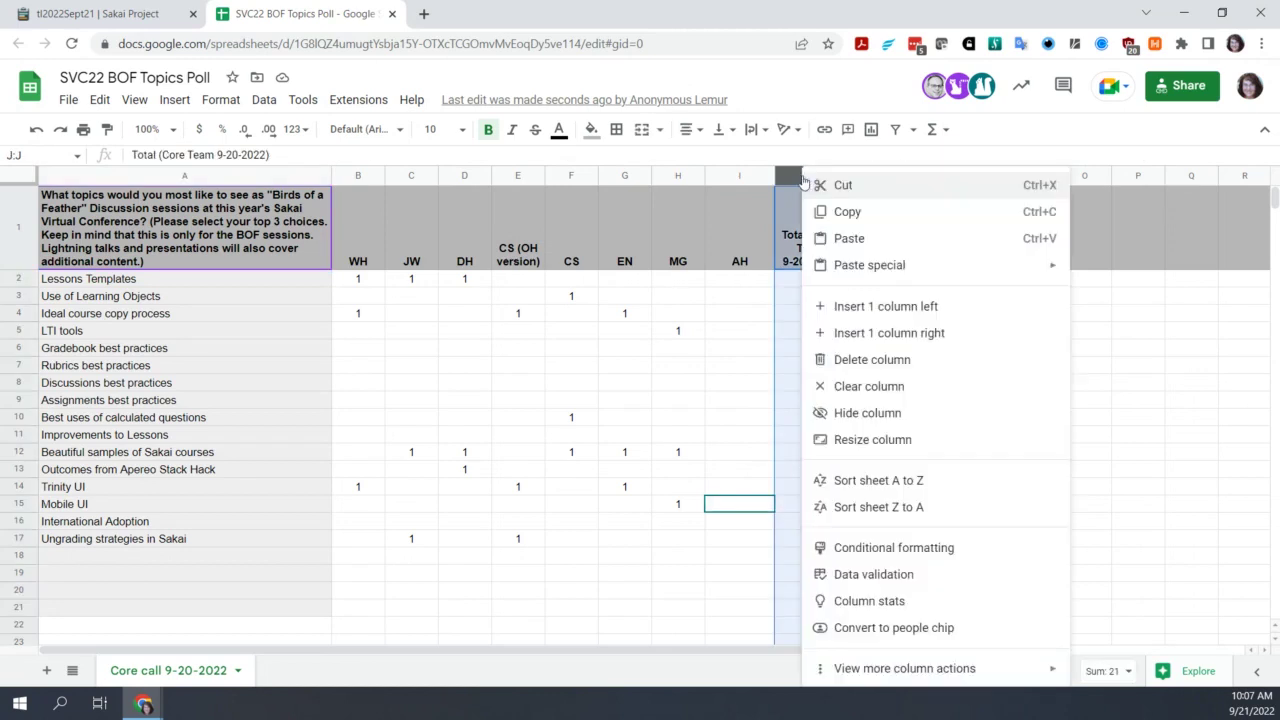
left_click(848, 306)
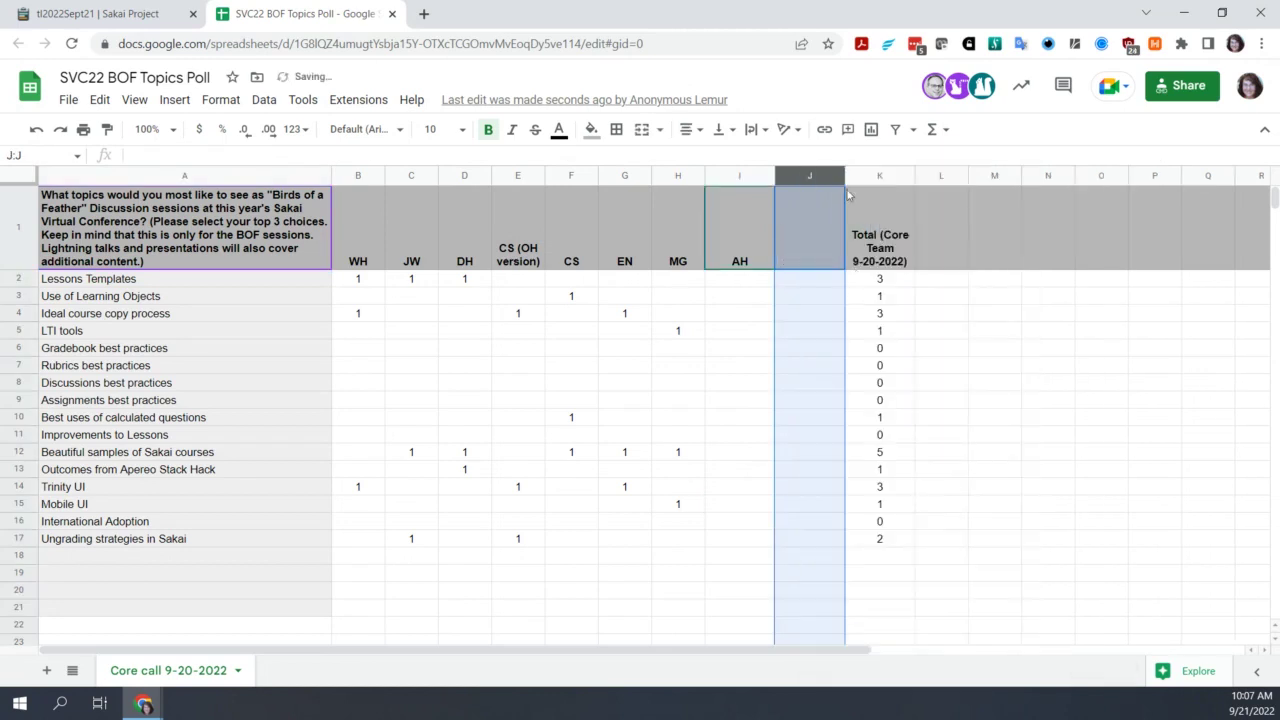
key("ctrl+z")
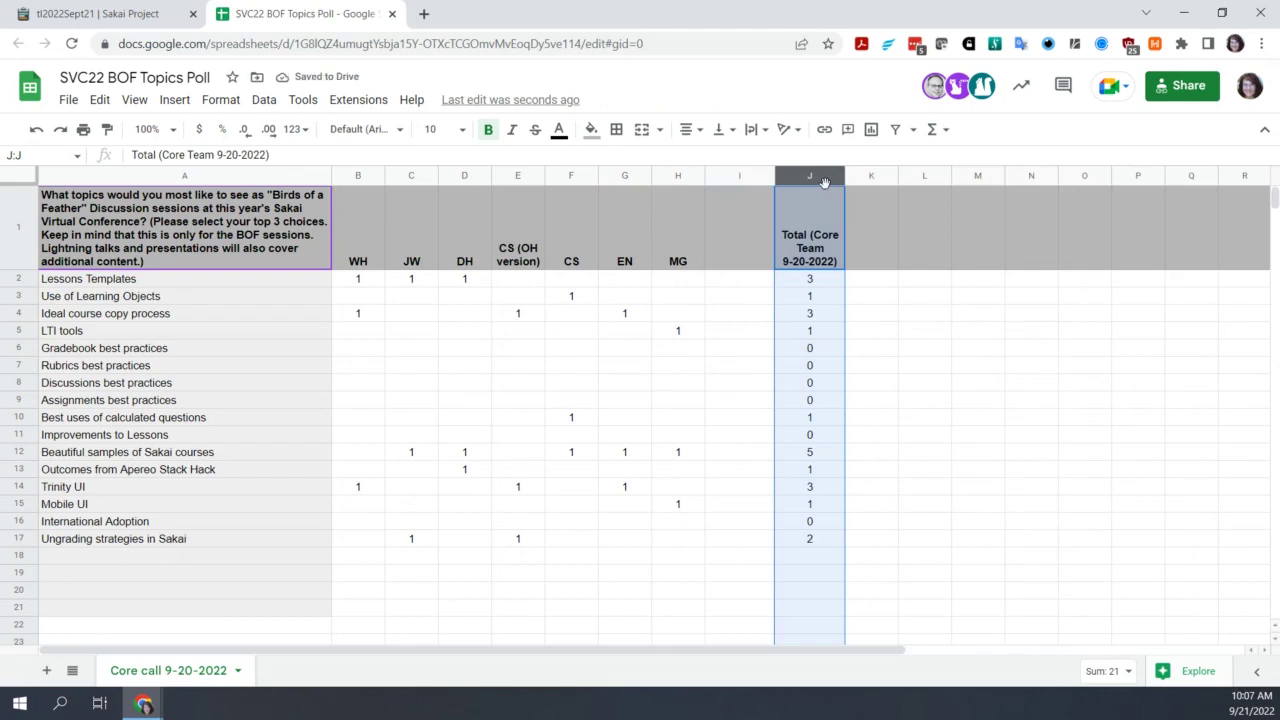
right_click(823, 177)
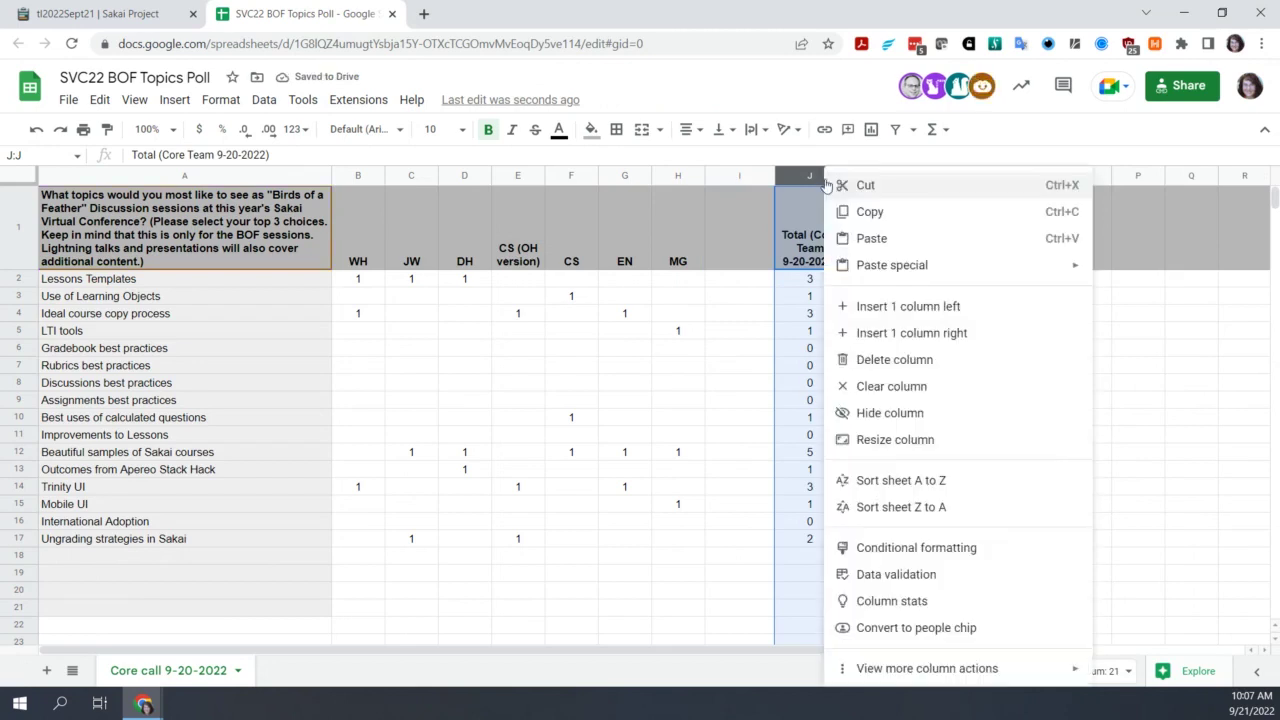
left_click(876, 310)
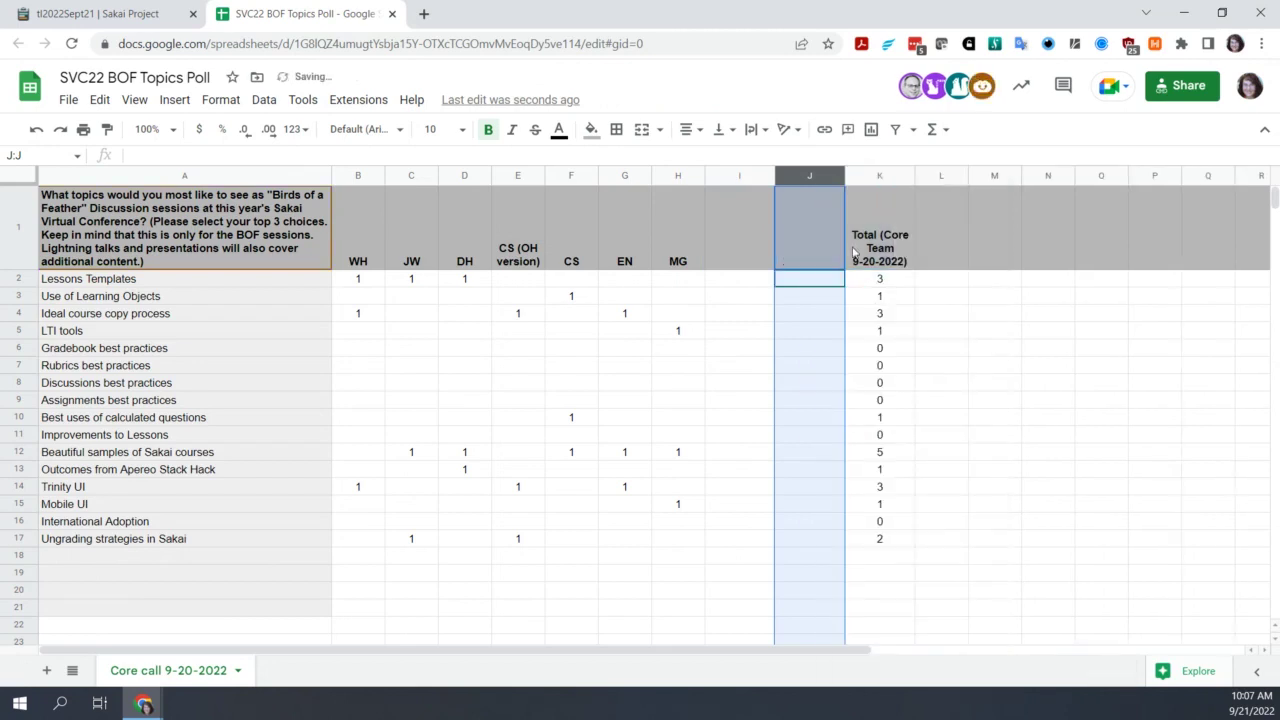
right_click(813, 186)
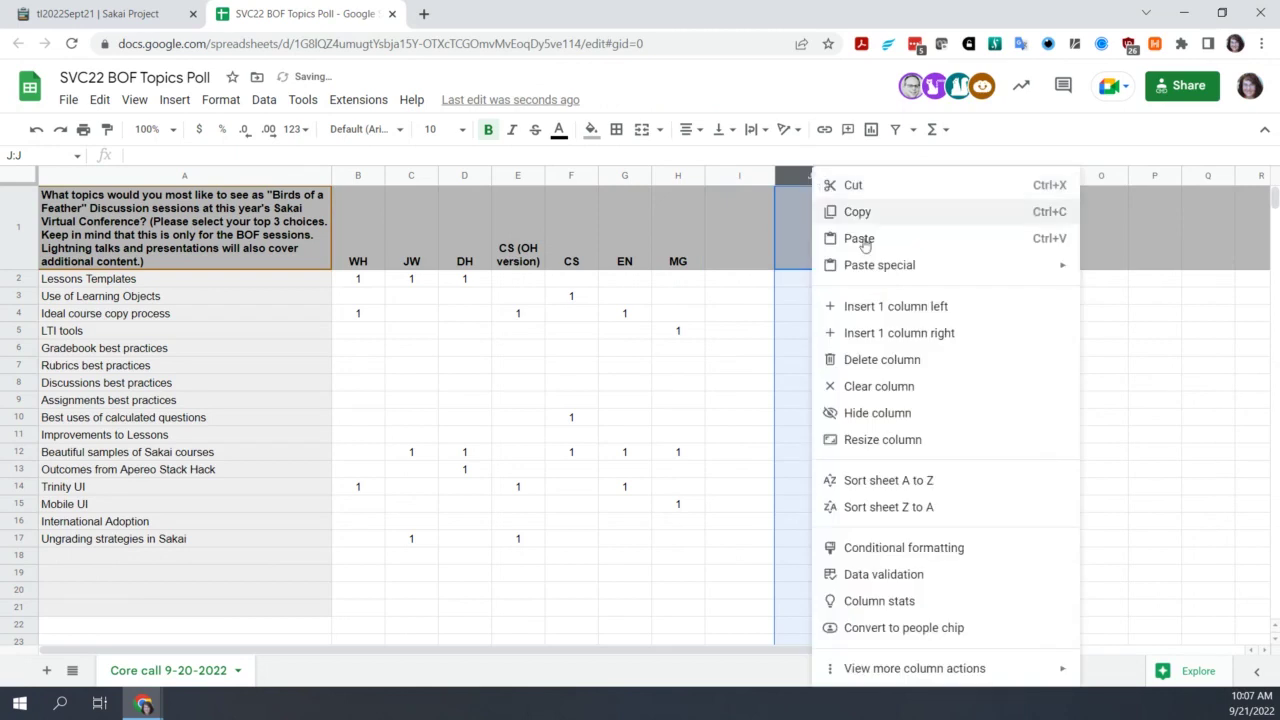
left_click(886, 306)
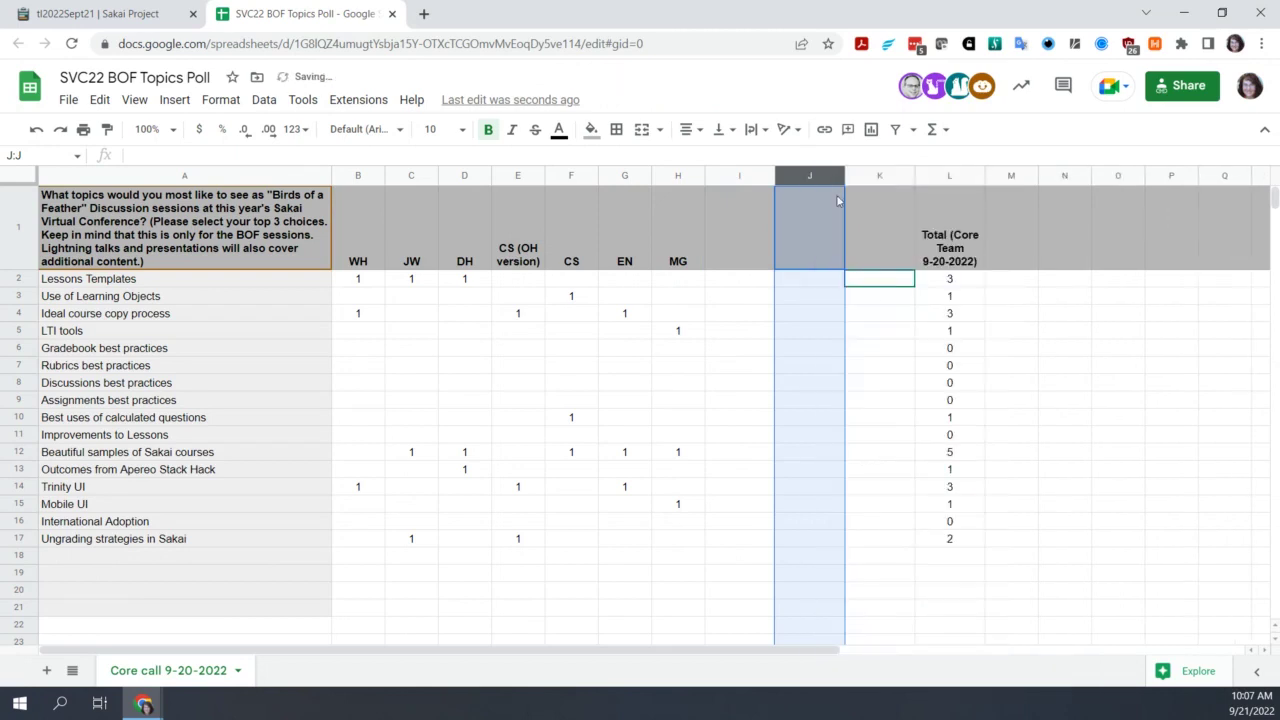
left_click(1121, 408)
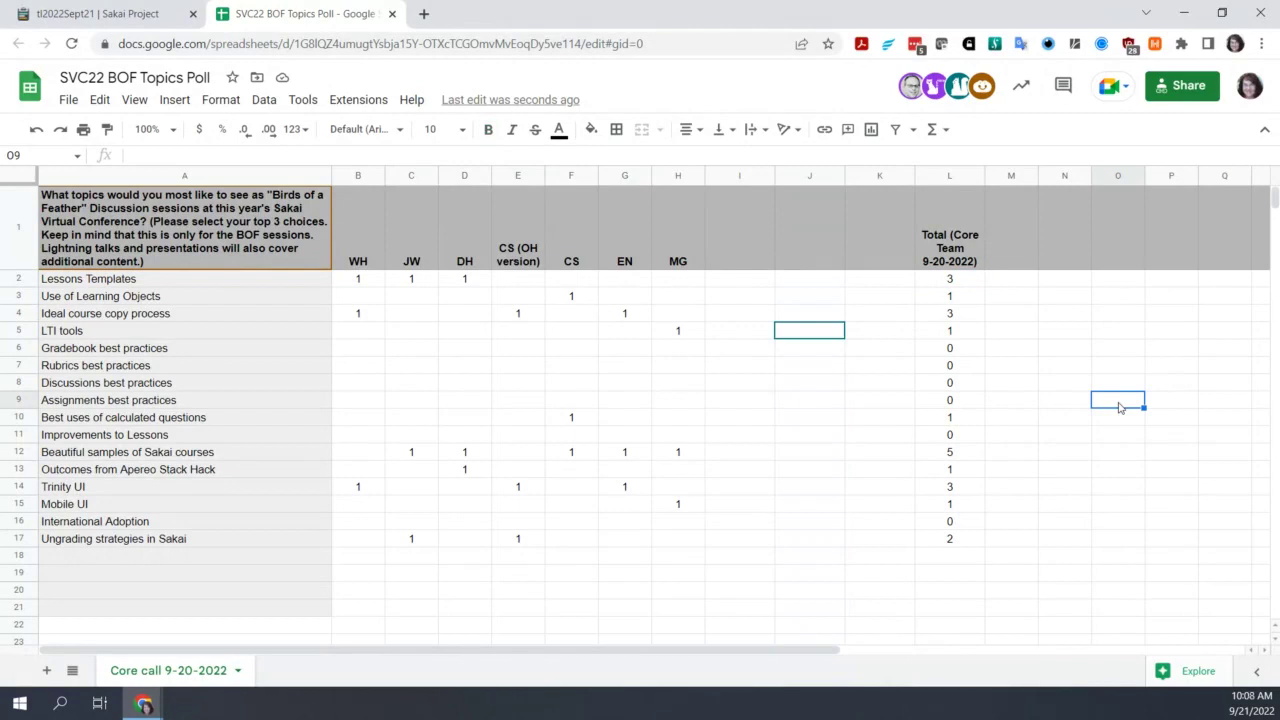
Delete the three empty columns I to K
left_click(742, 177)
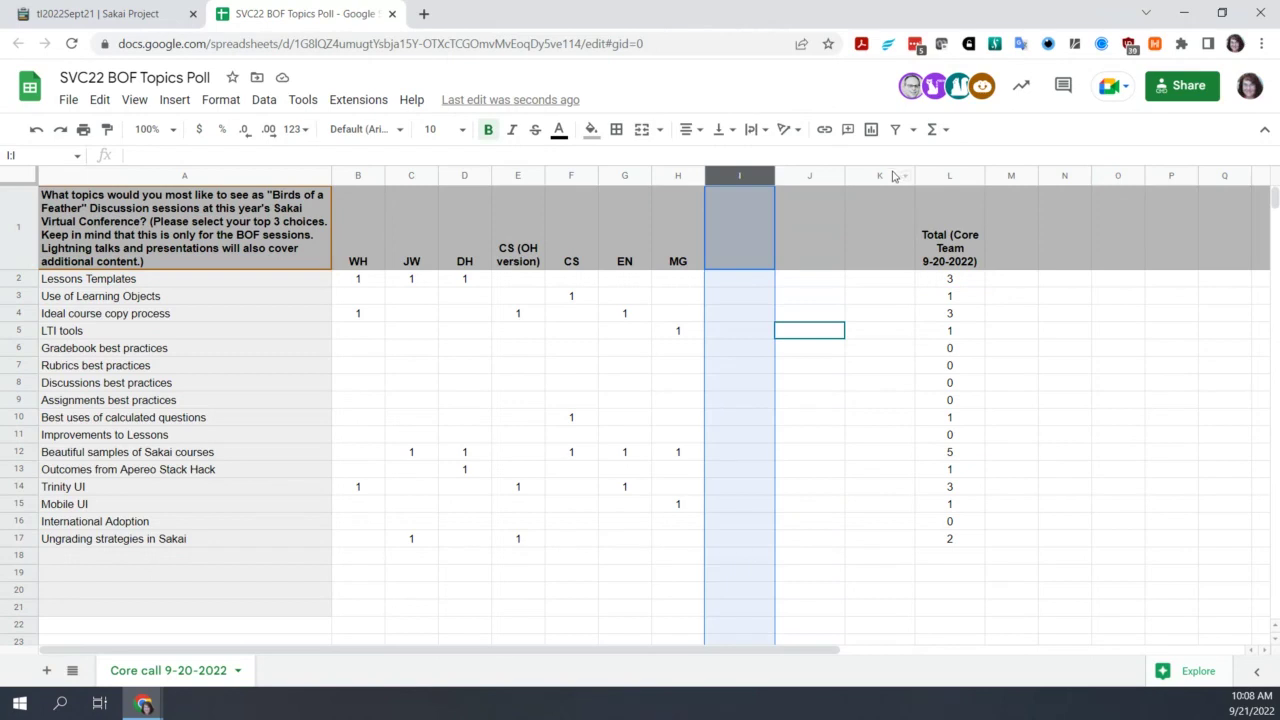
left_click(890, 176, "shift")
right_click(872, 182)
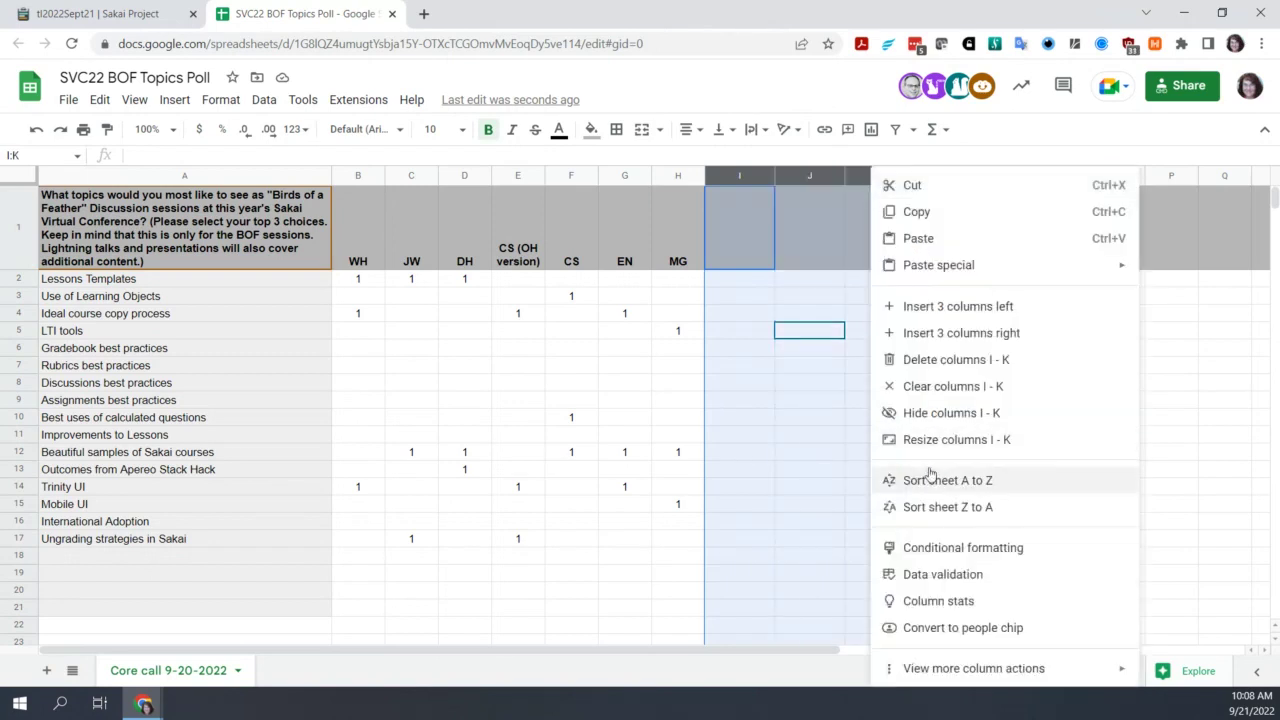
left_click(942, 360)
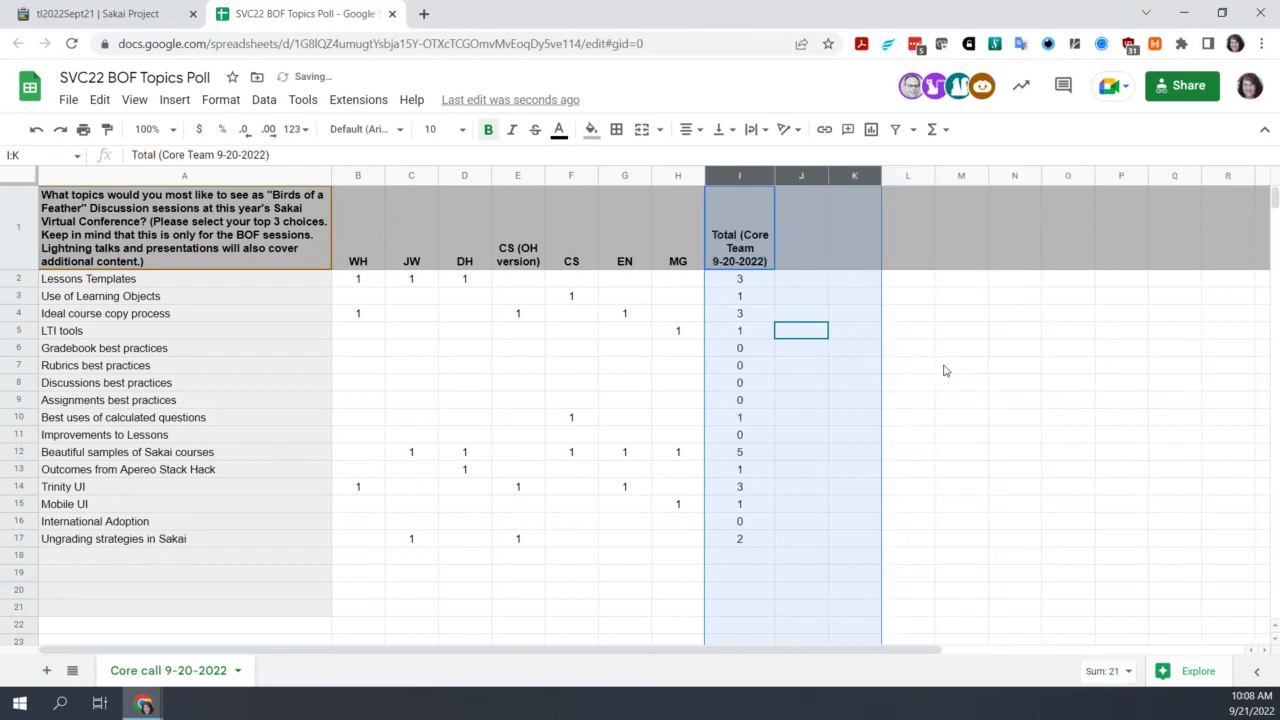
Hide the Total (Core Team 9-20-2022) column, now column I
right_click(738, 180)
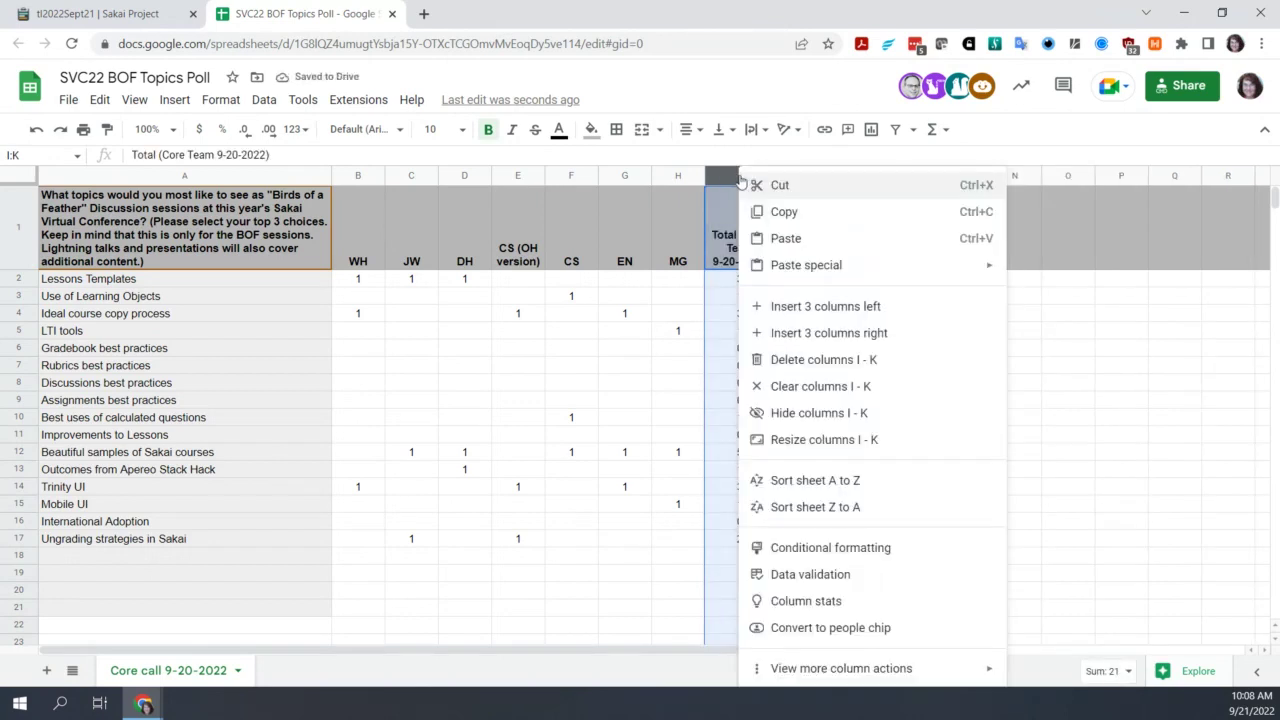
key("Escape")
left_click(740, 178)
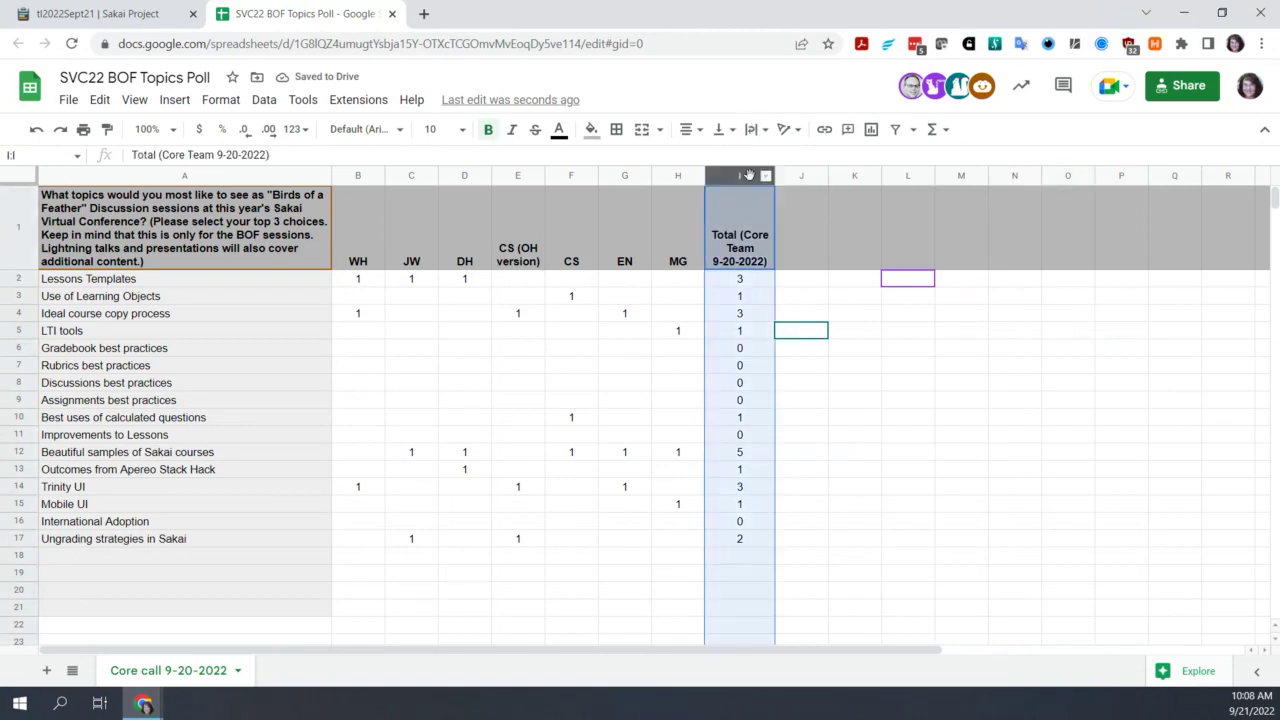
right_click(746, 182)
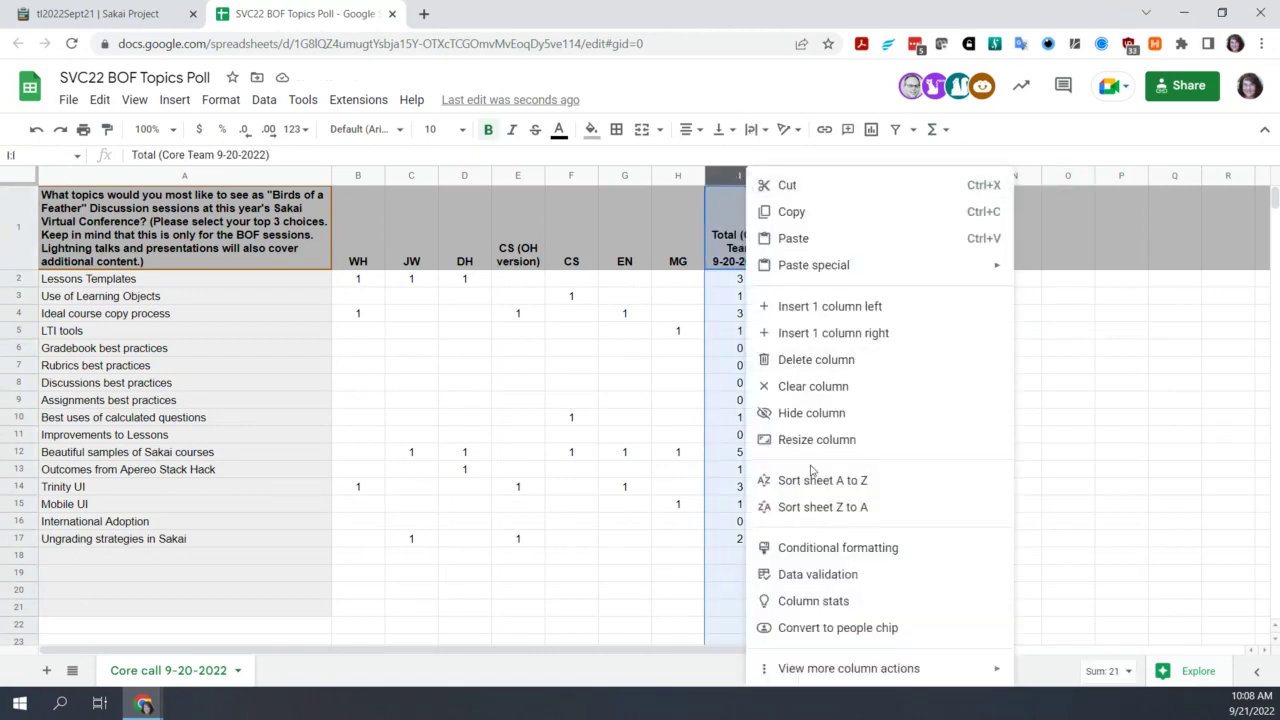
left_click(812, 414)
left_click(808, 570)
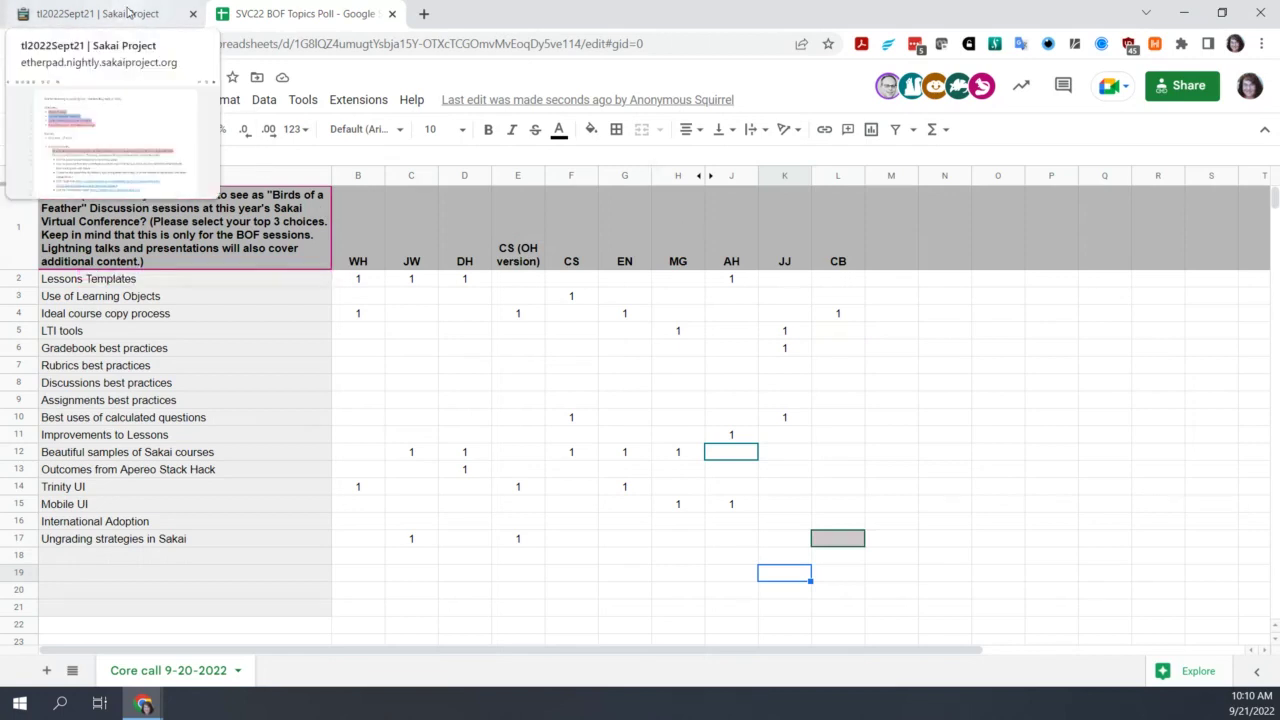
After new votes arrive in columns AH, JJ and CB, switch to the meeting-notes pad
left_click(128, 12)
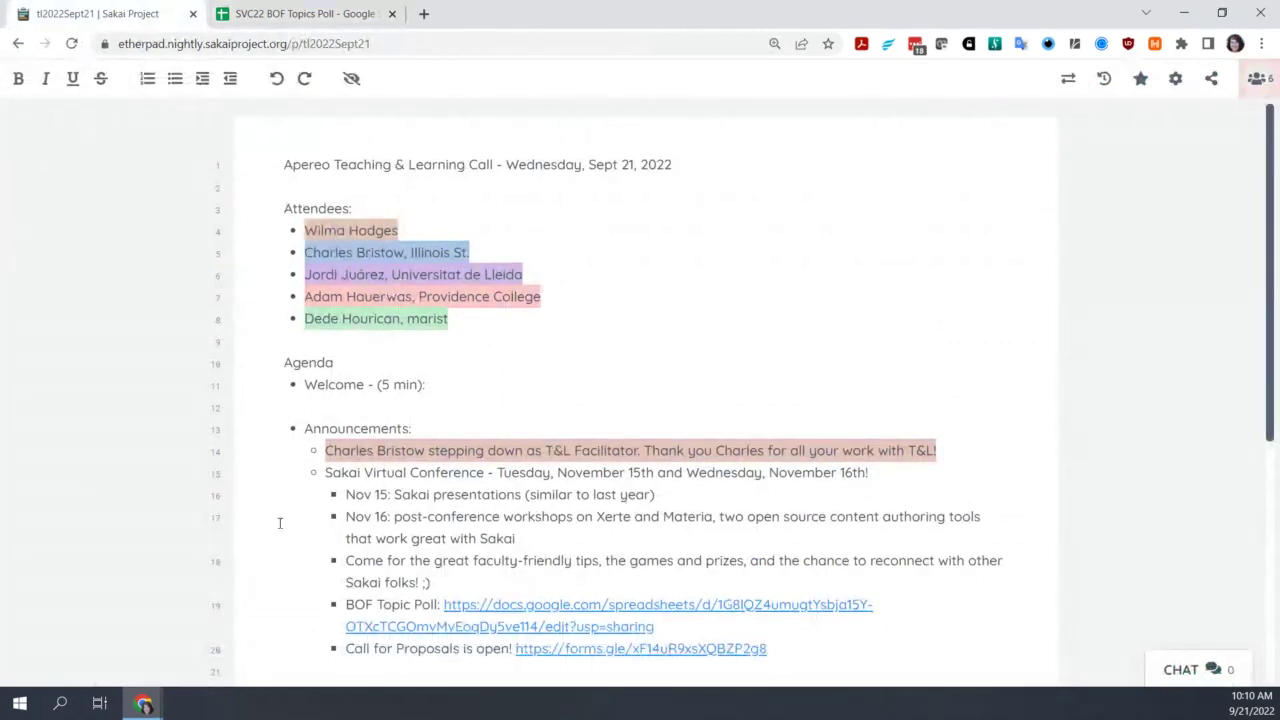
Scroll down through the announcements and open the Call for Proposals form link
scroll(280, 523, "down", 3)
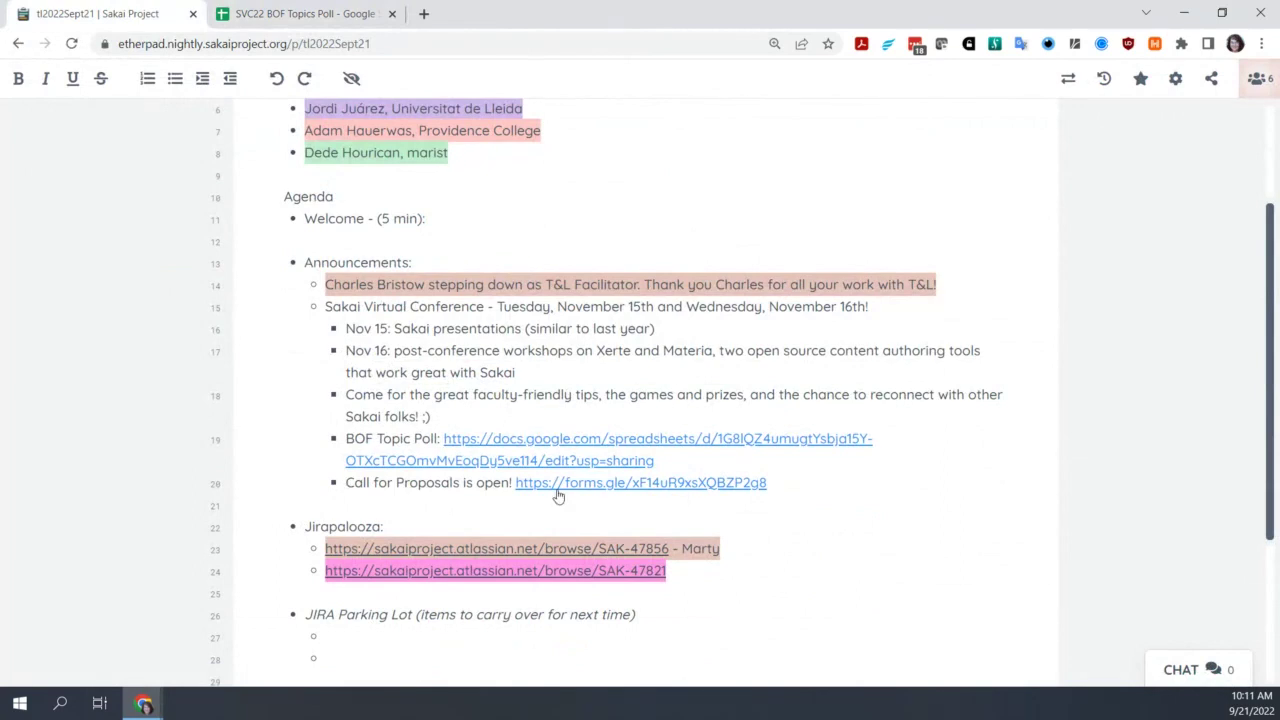
left_click(613, 488)
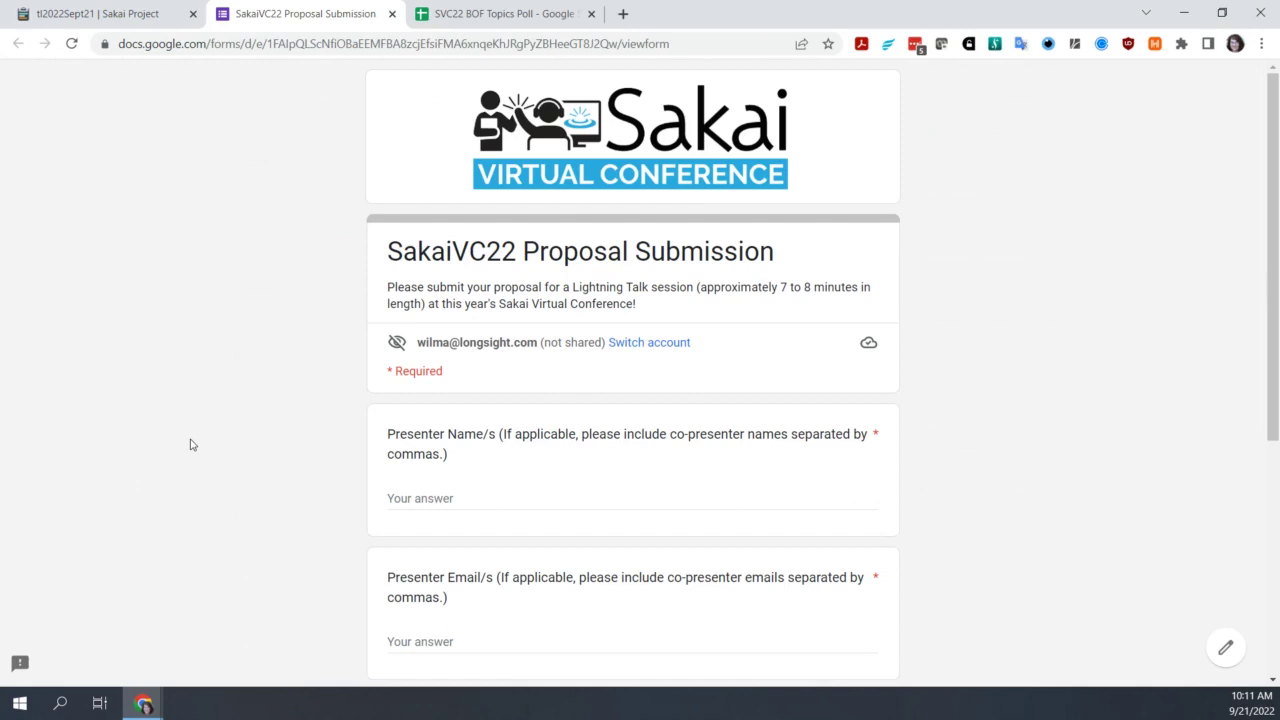
Review the SakaiVC22 Proposal Submission form, then return to the Etherpad notes
scroll(192, 444, "down", 1)
scroll(192, 444, "up", 1)
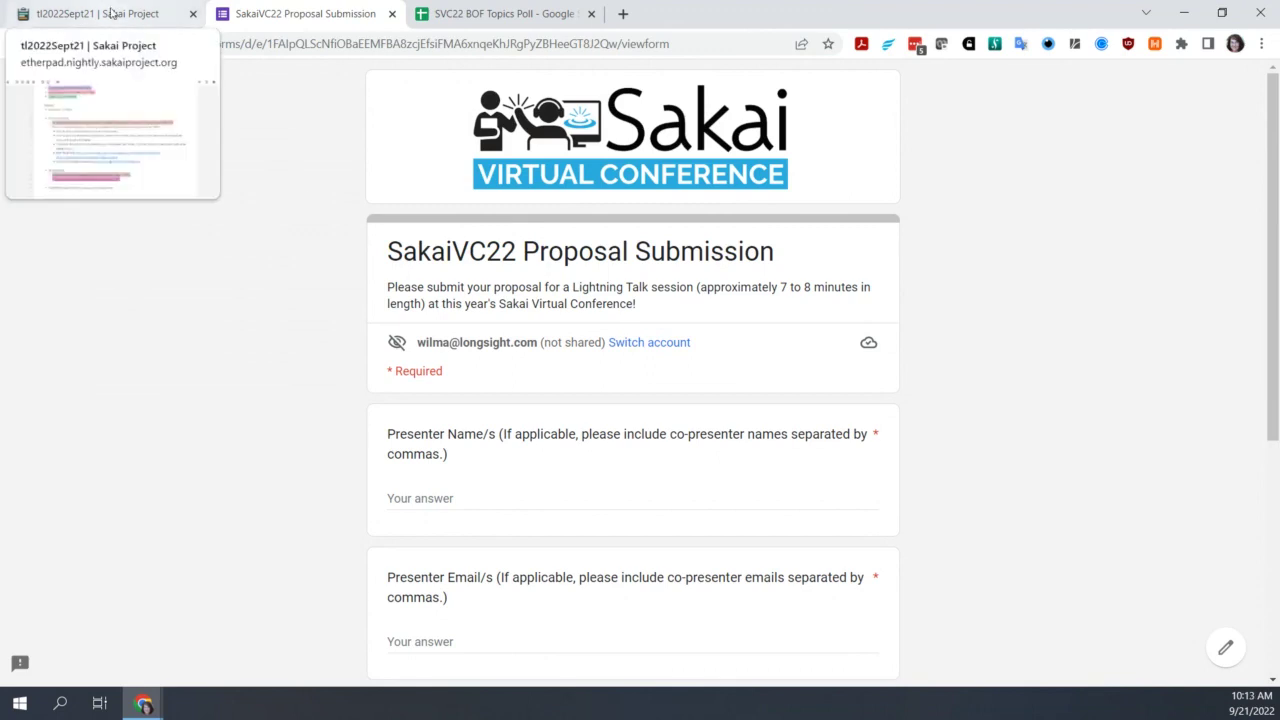
left_click(112, 12)
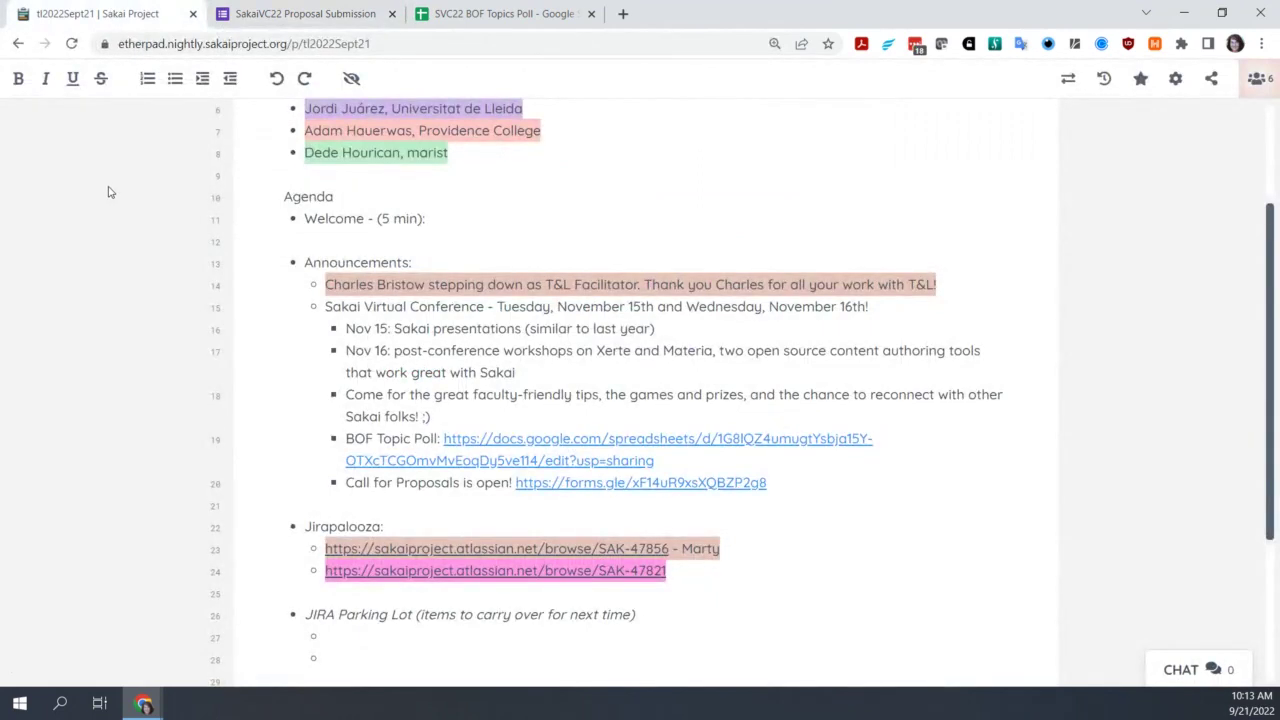
Scroll to the Jirapalooza tickets and open the SAK-47856 link in a new tab
scroll(110, 192, "down", 1)
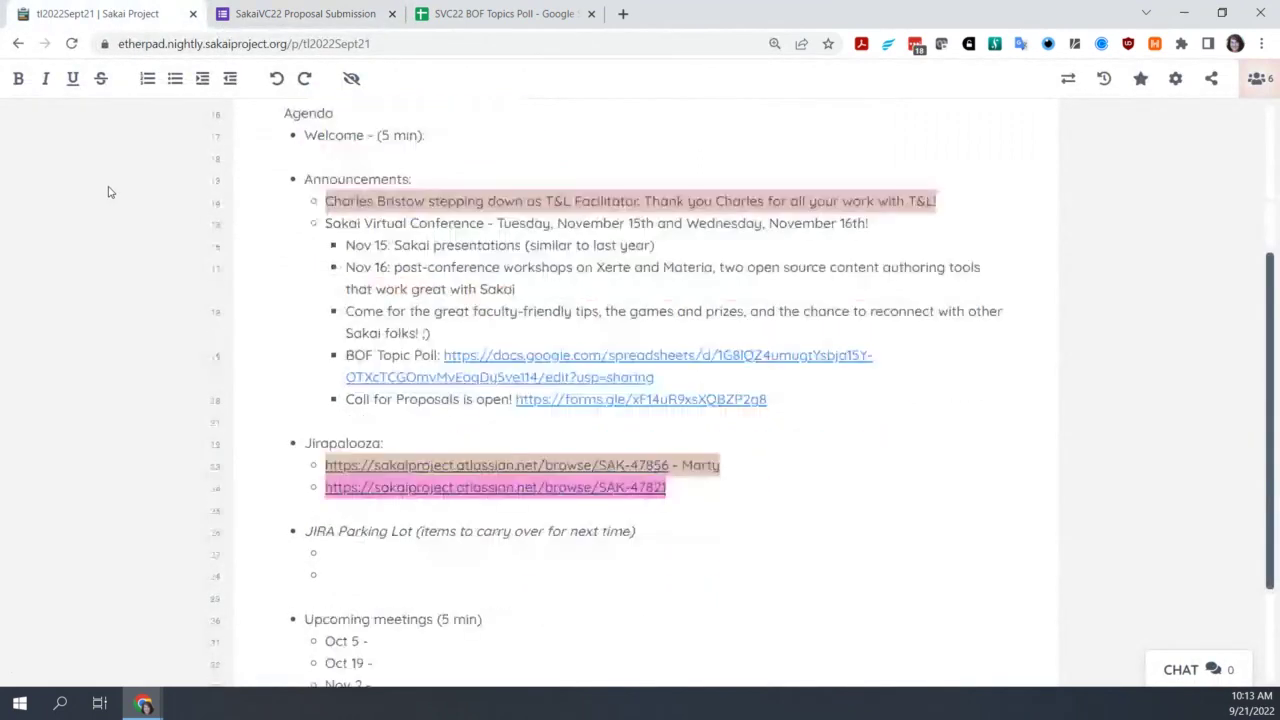
scroll(110, 192, "up", 2)
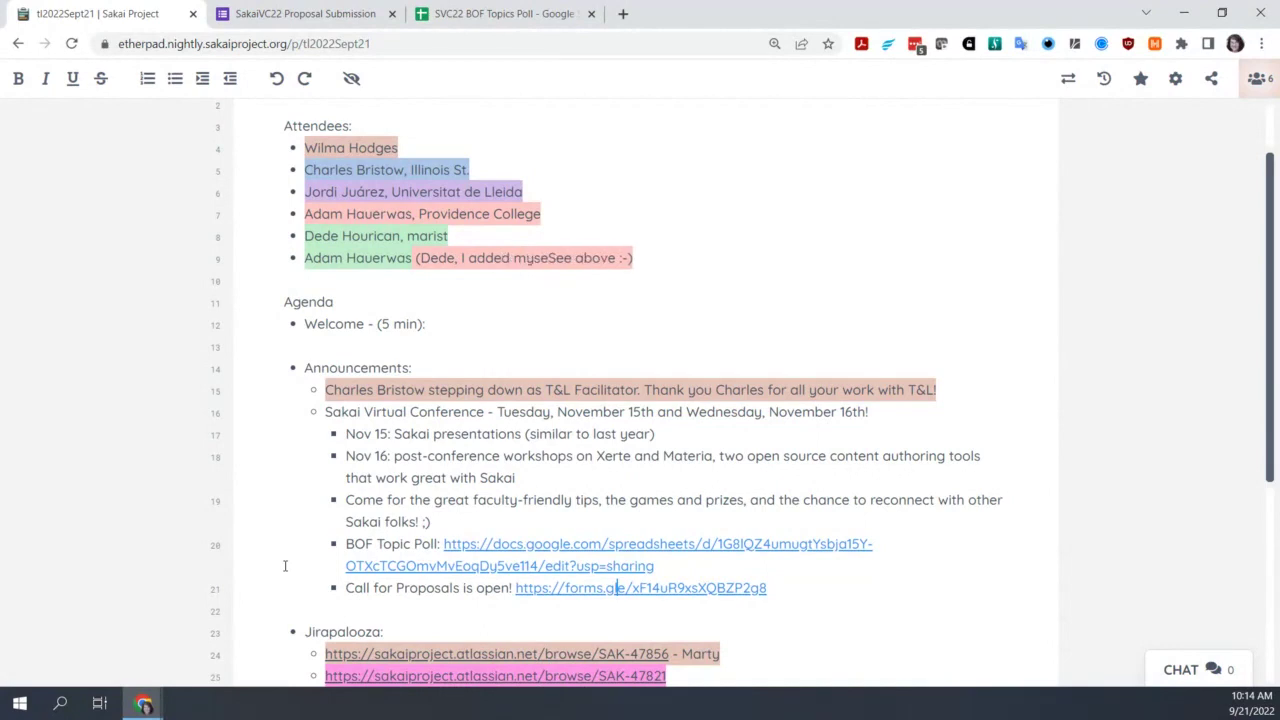
middle_click(284, 566)
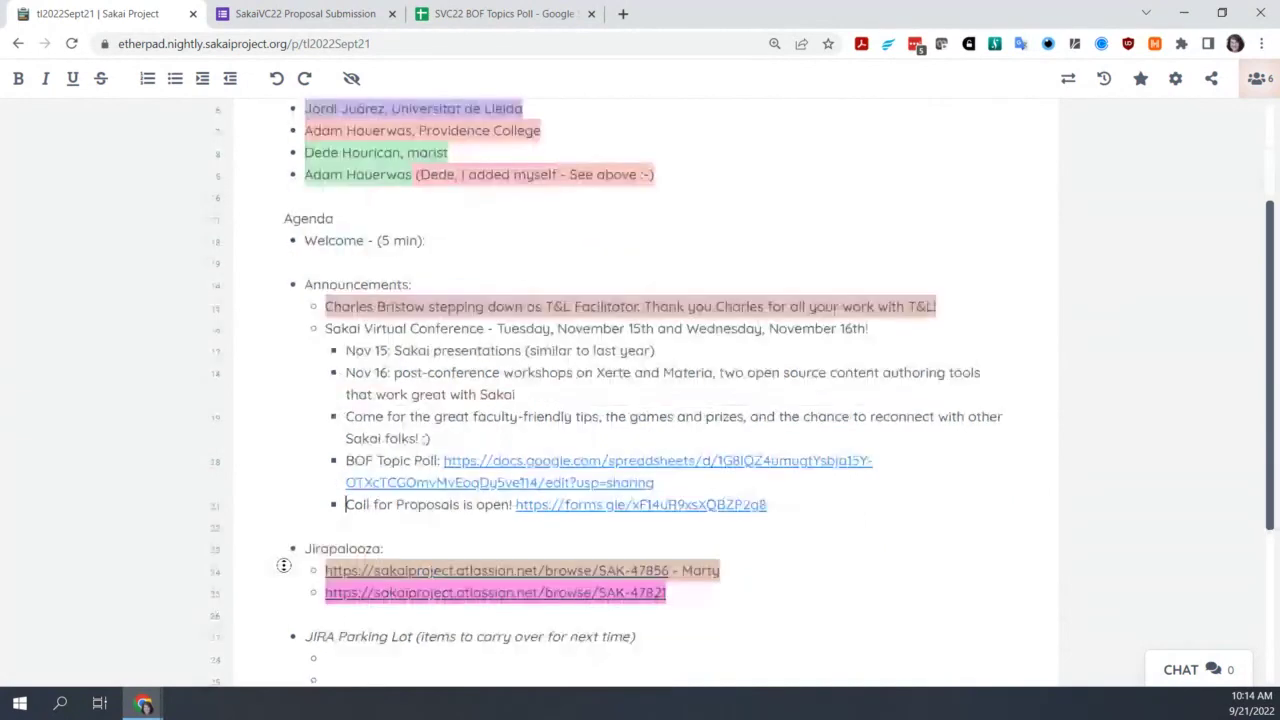
left_click(284, 566)
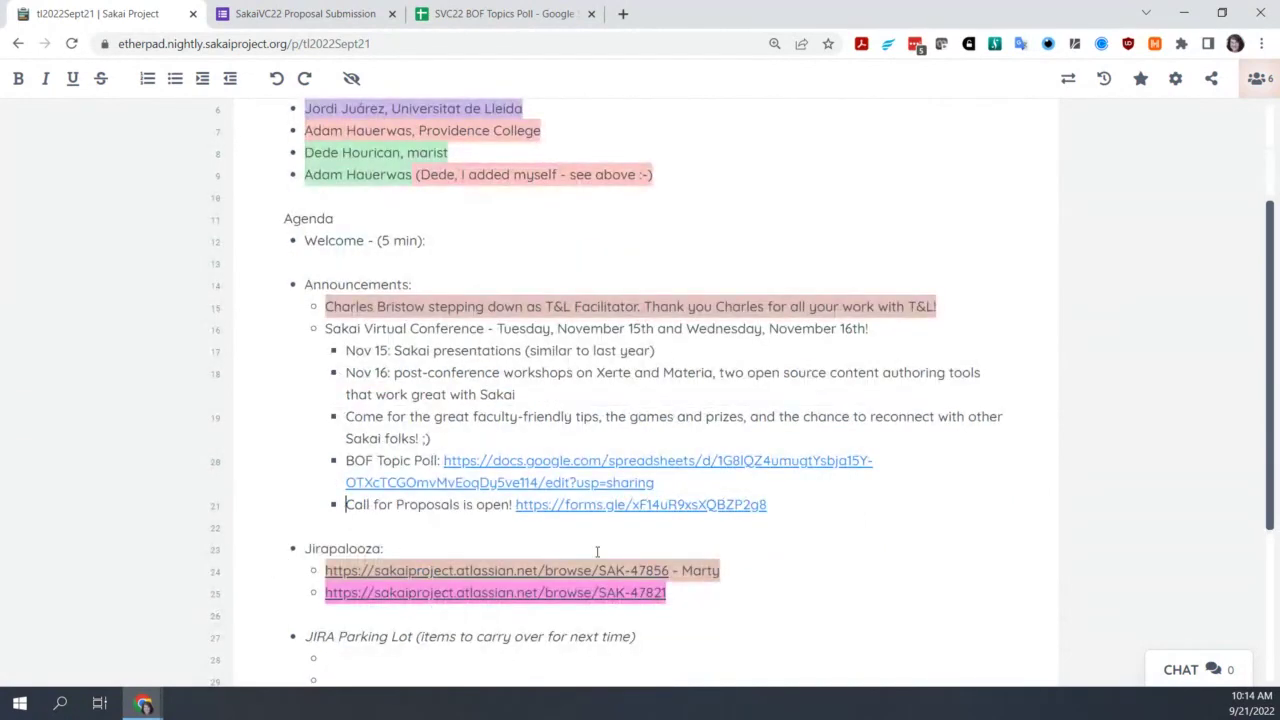
left_click(655, 572)
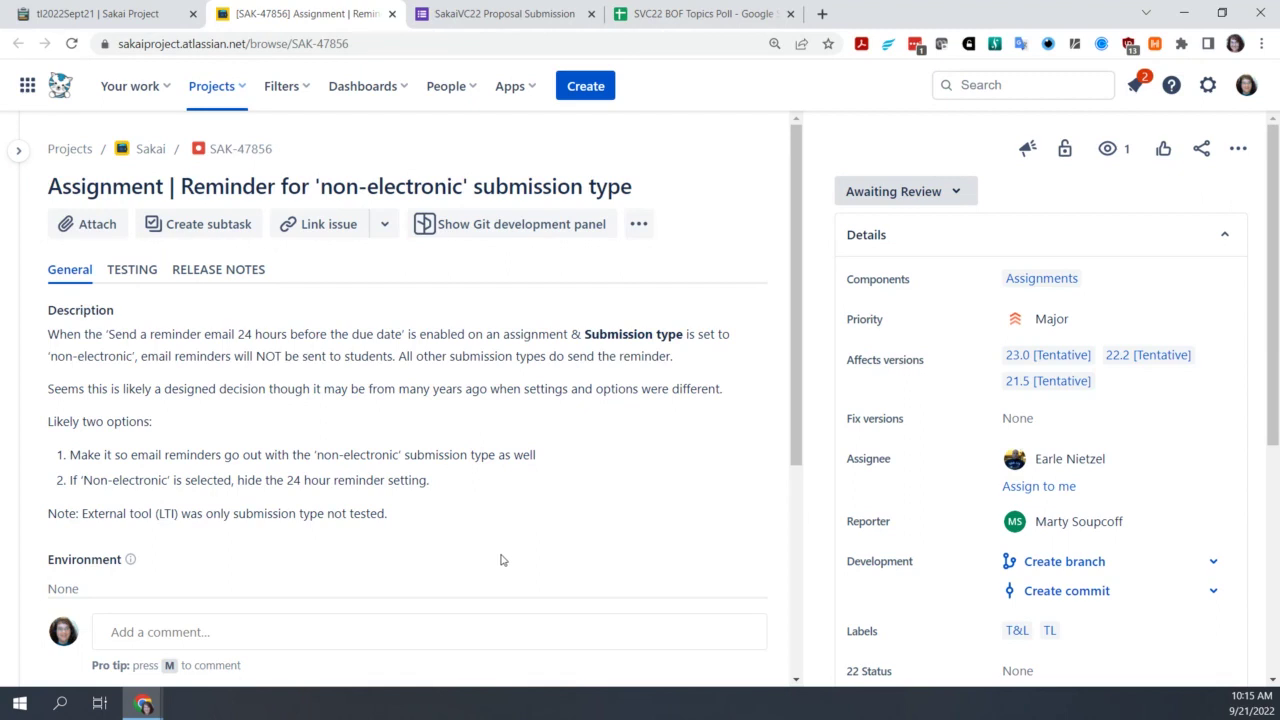
scroll(502, 559, "down", 2)
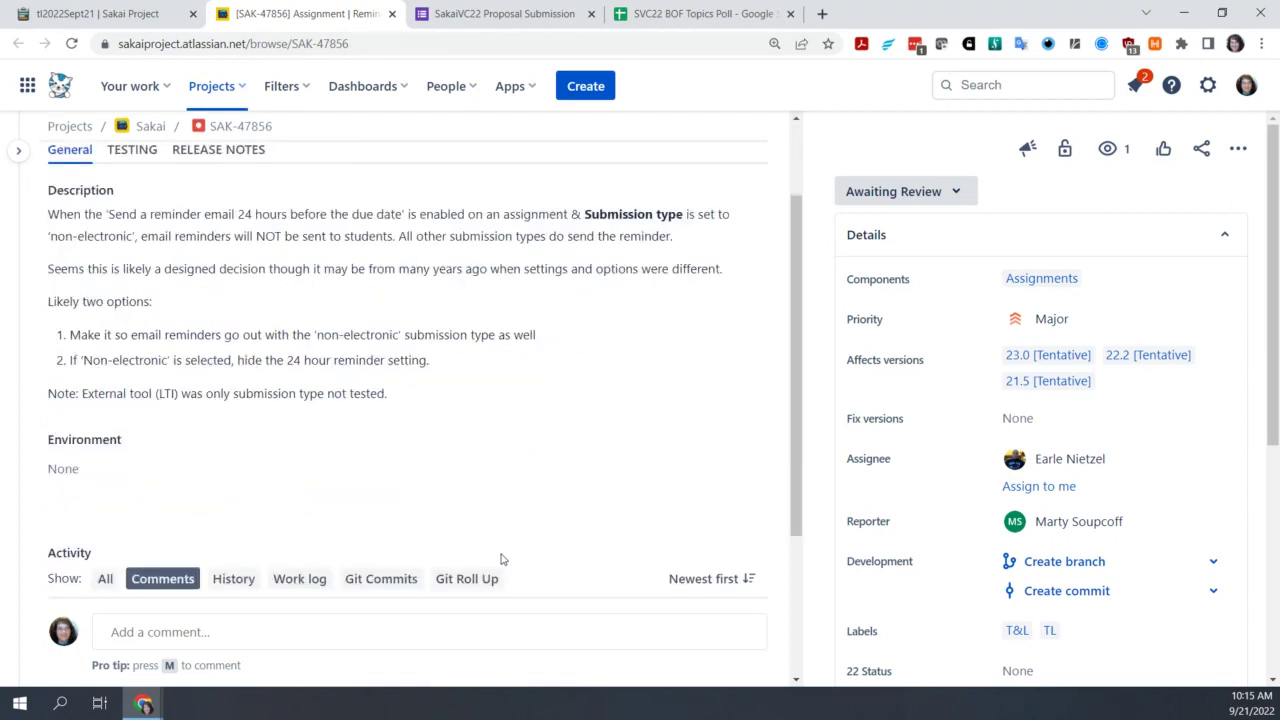
scroll(502, 559, "down", 2)
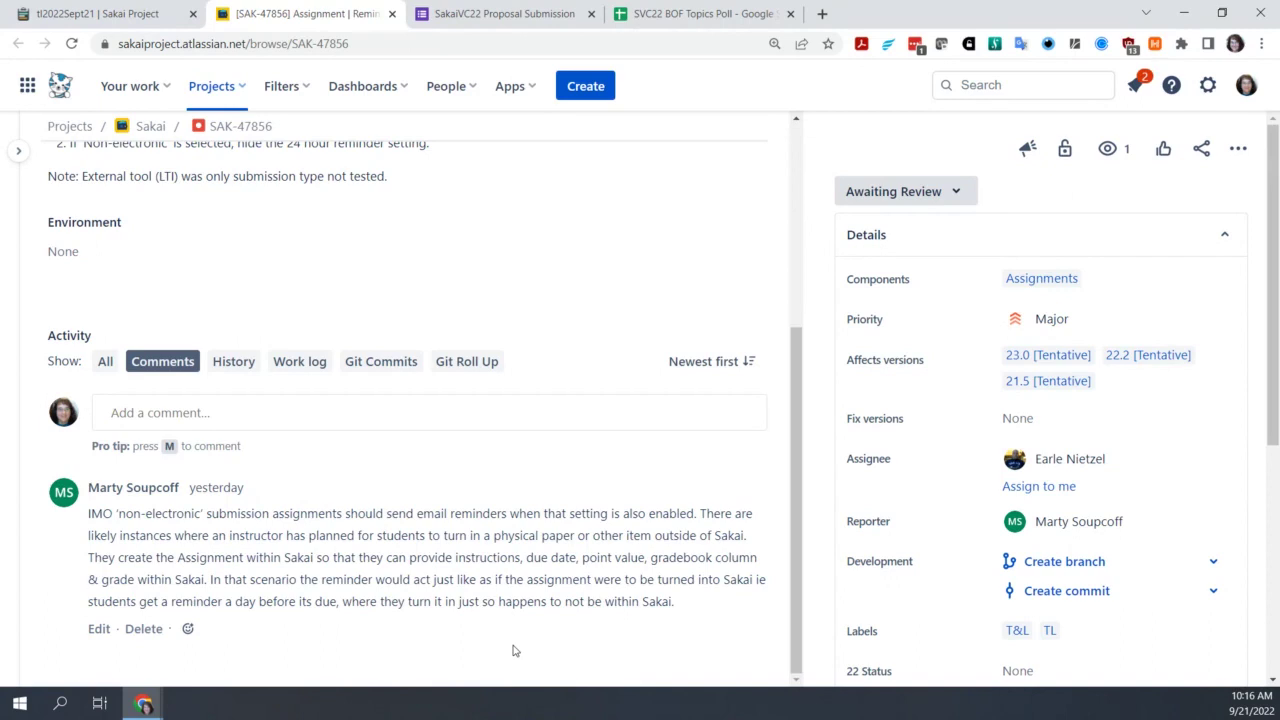
scroll(632, 527, "up", 4)
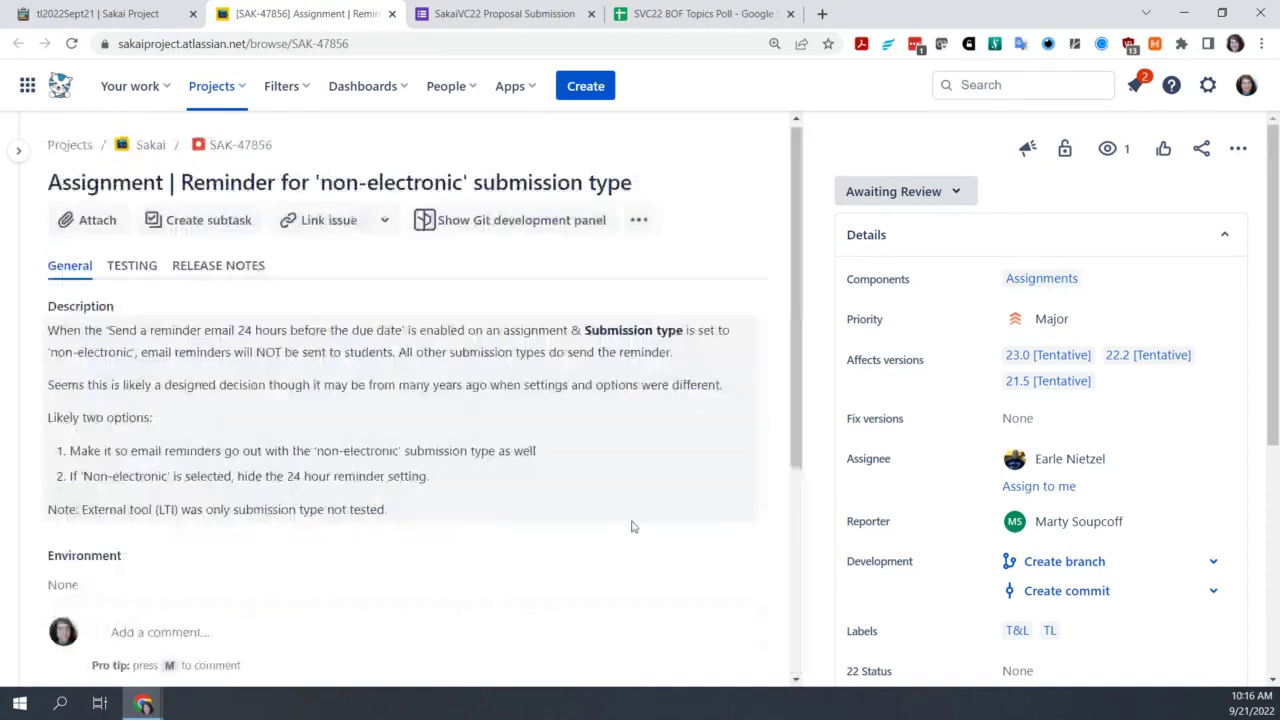
Scroll through the SAK-47856 comments, then return to the tl2022Sept21 pad
scroll(445, 557, "down", 2)
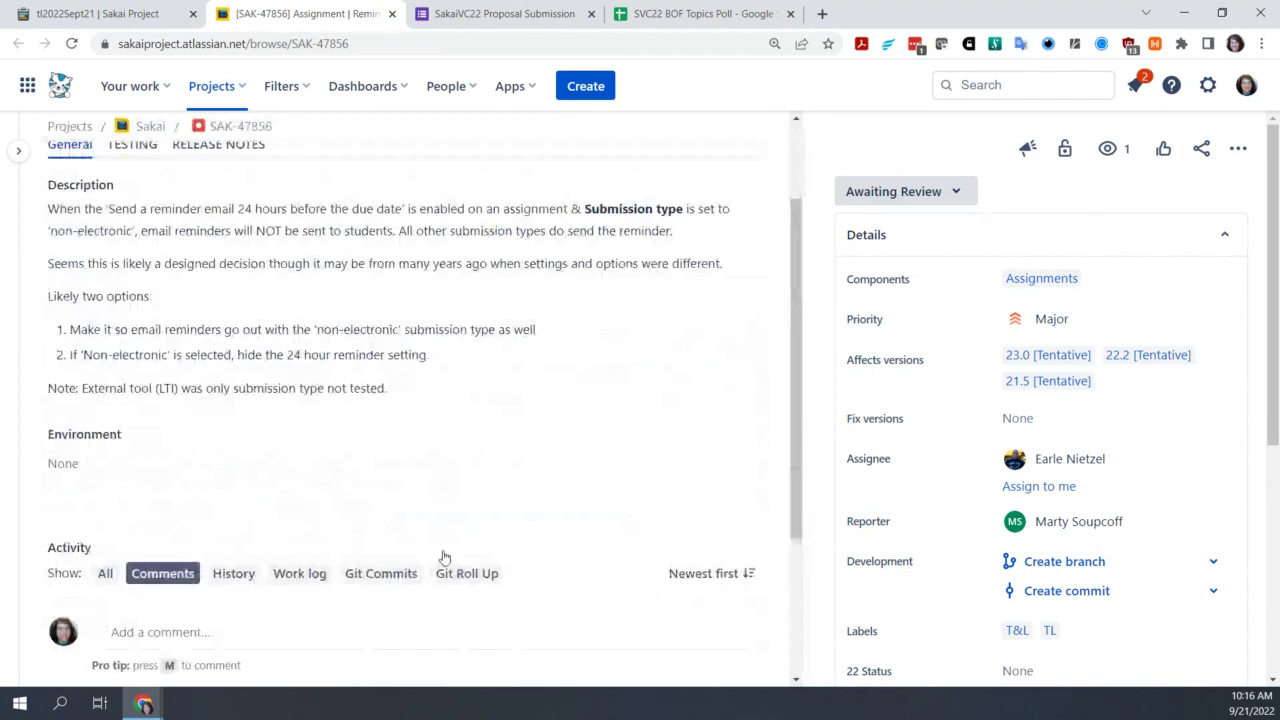
scroll(445, 557, "up", 1)
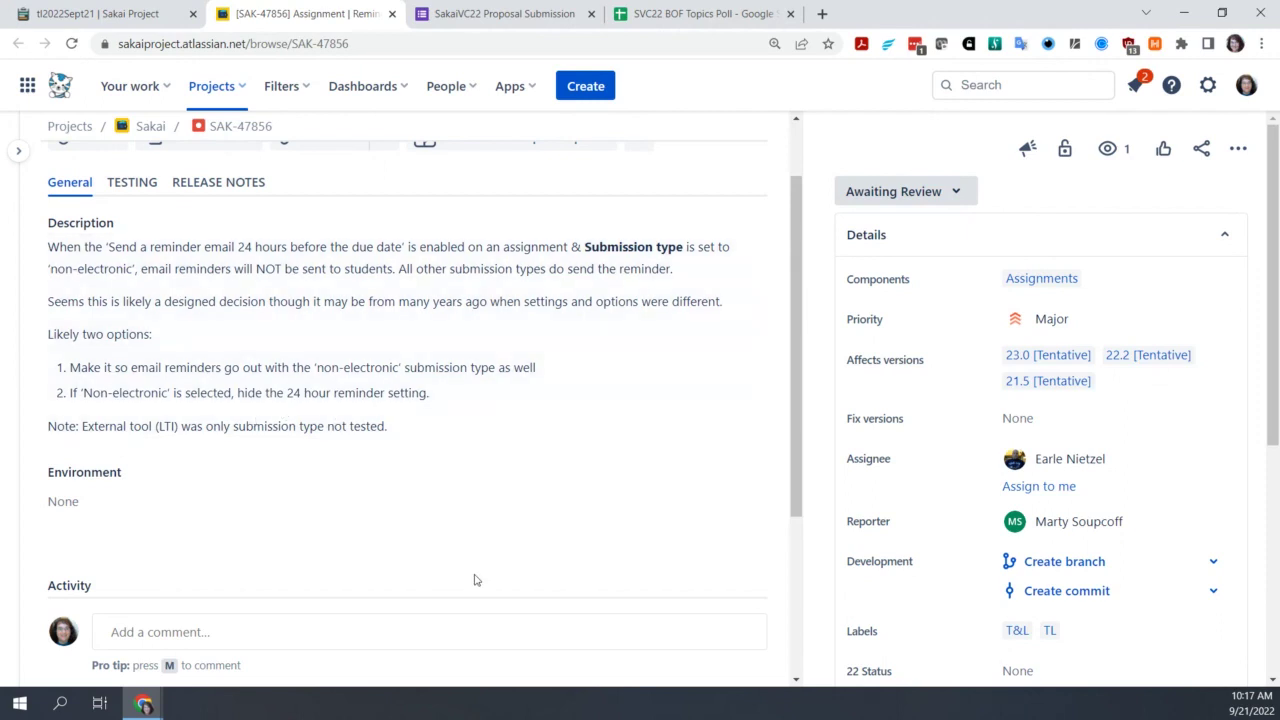
scroll(476, 580, "down", 3)
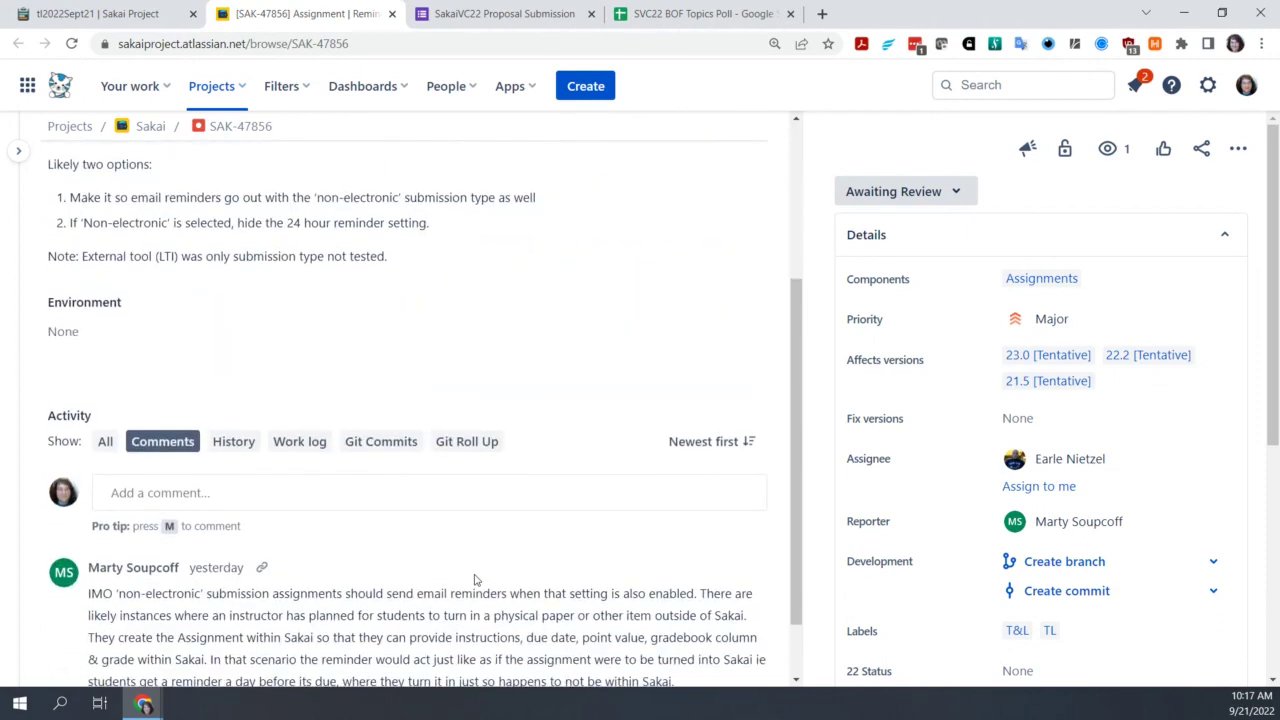
scroll(476, 580, "down", 1)
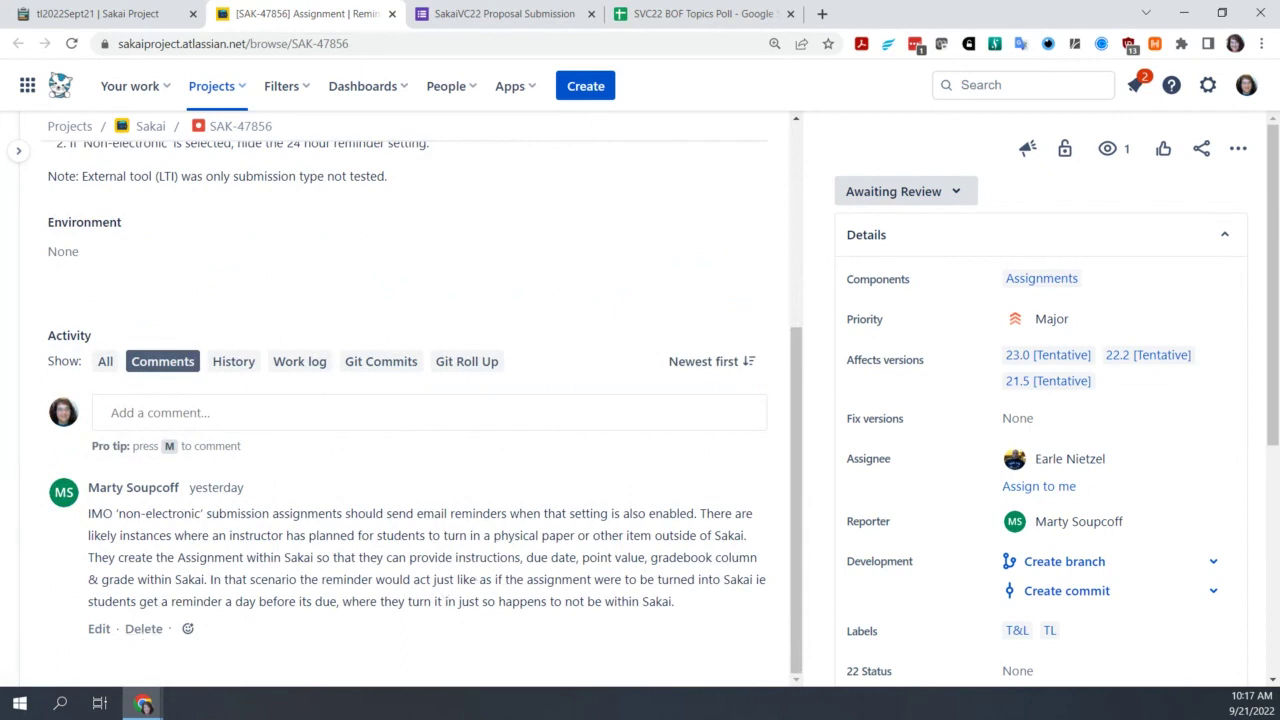
left_click(105, 14)
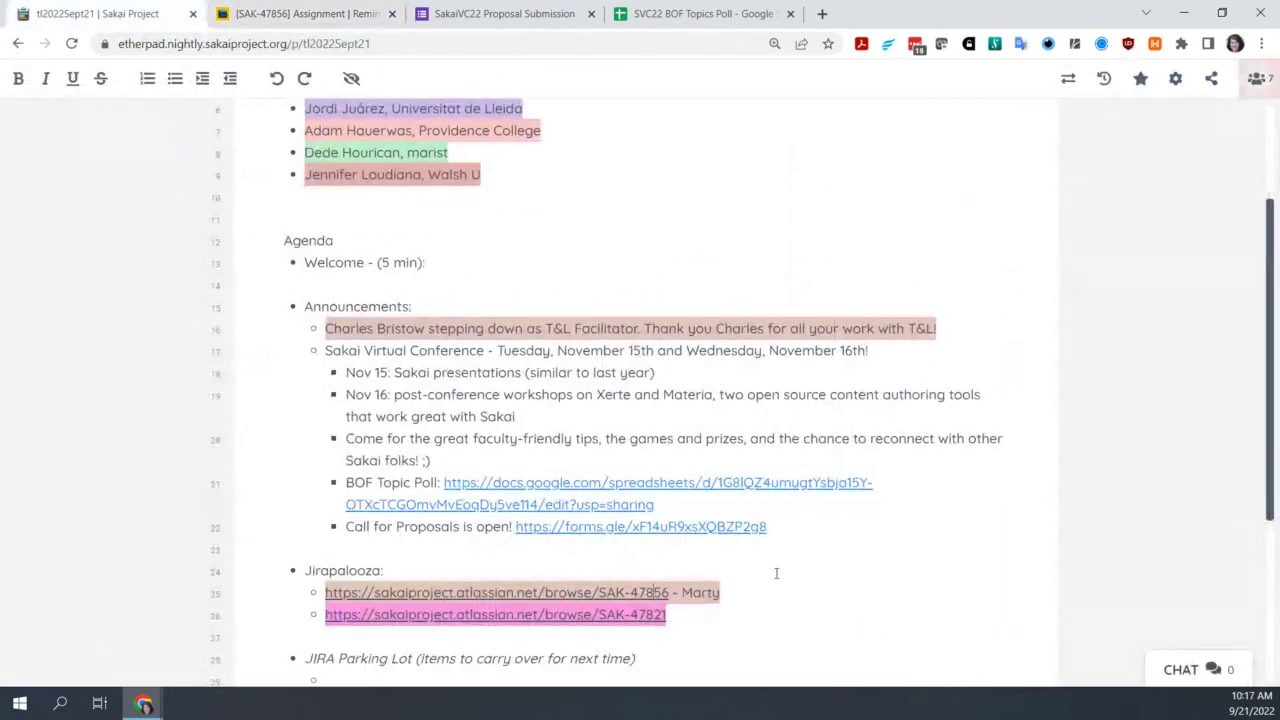
Add an indented bullet under SAK-47856: 'T&L consensus is that all submission types should get reminder if it is selected'
left_click(738, 598)
key("Return")
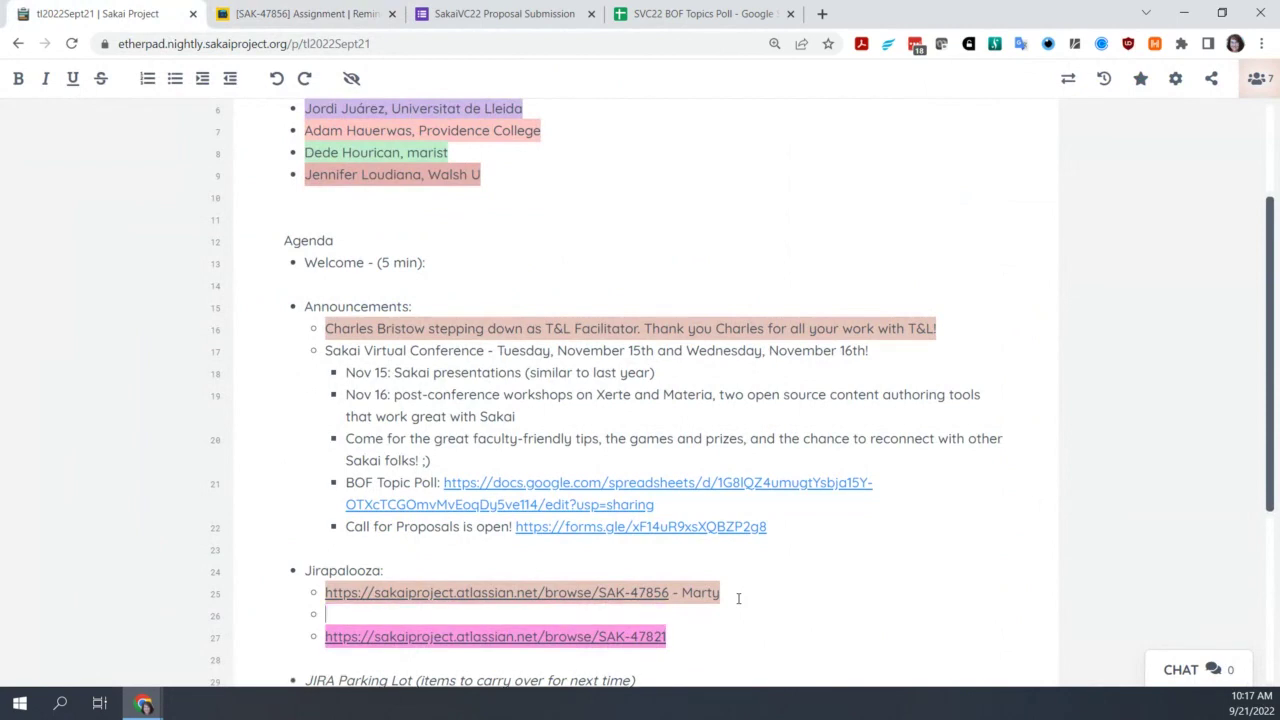
key("Tab")
type("T&L co")
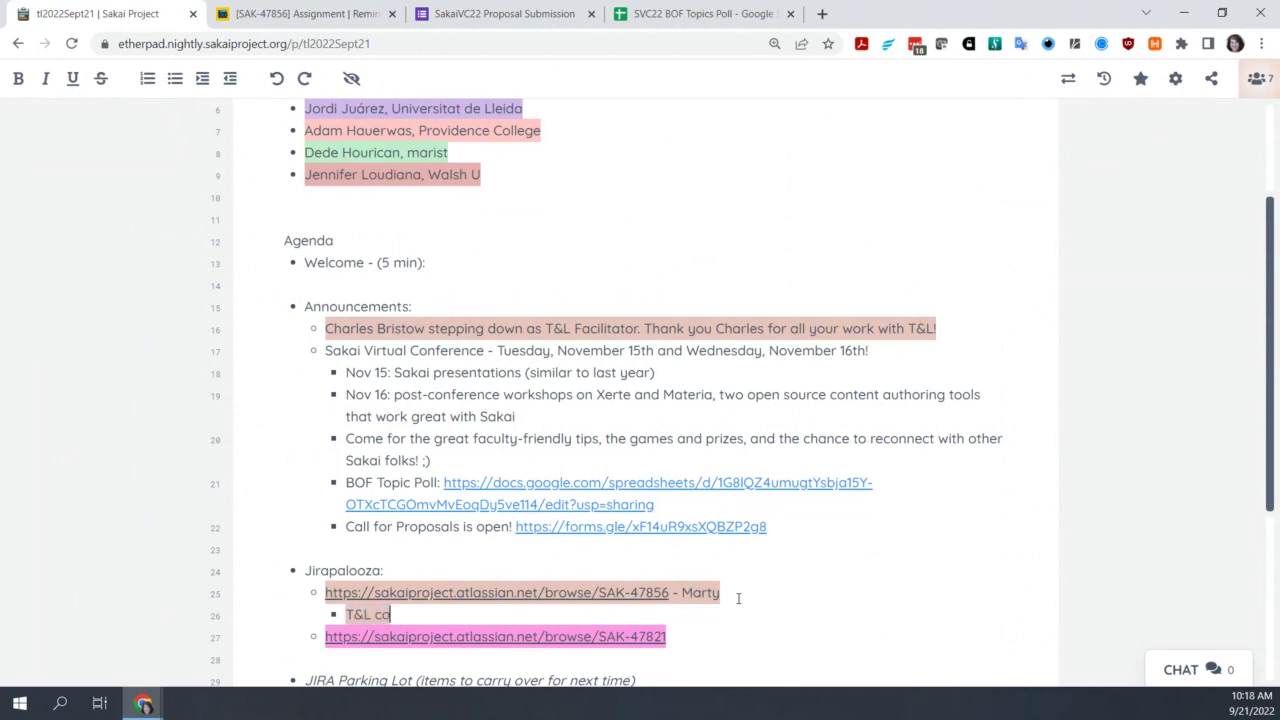
type("nsensus")
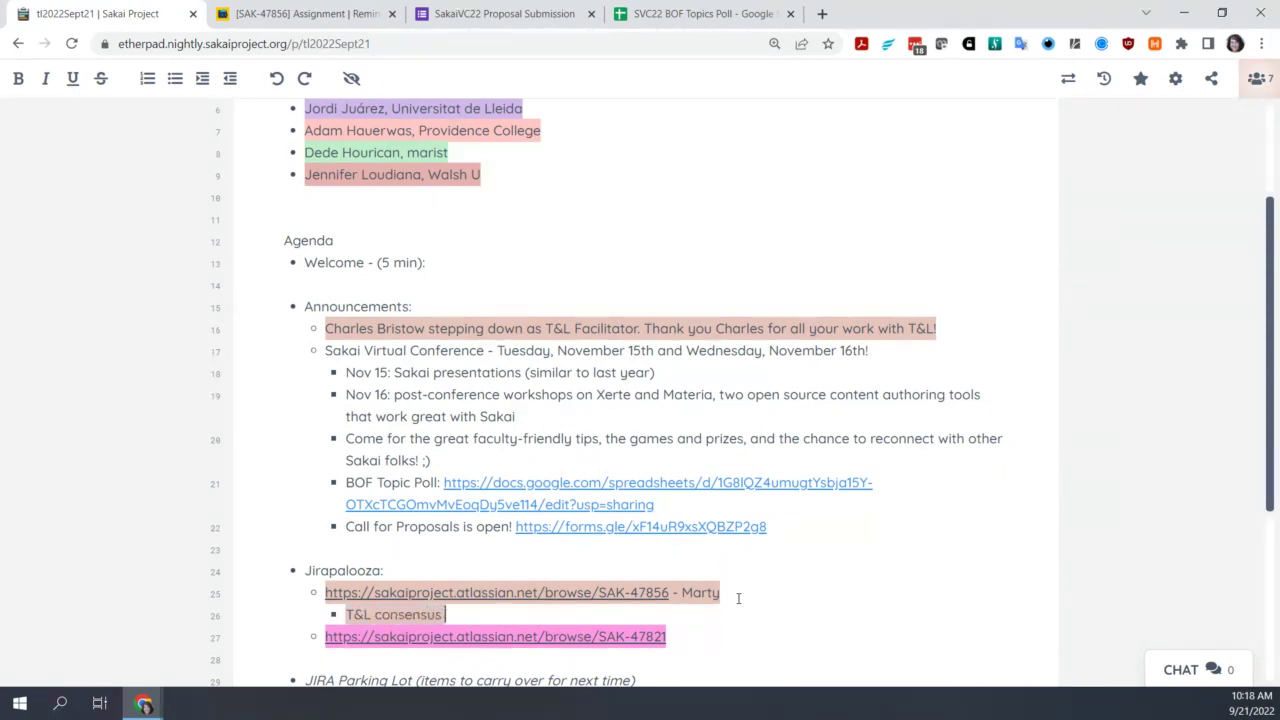
type(" is that a")
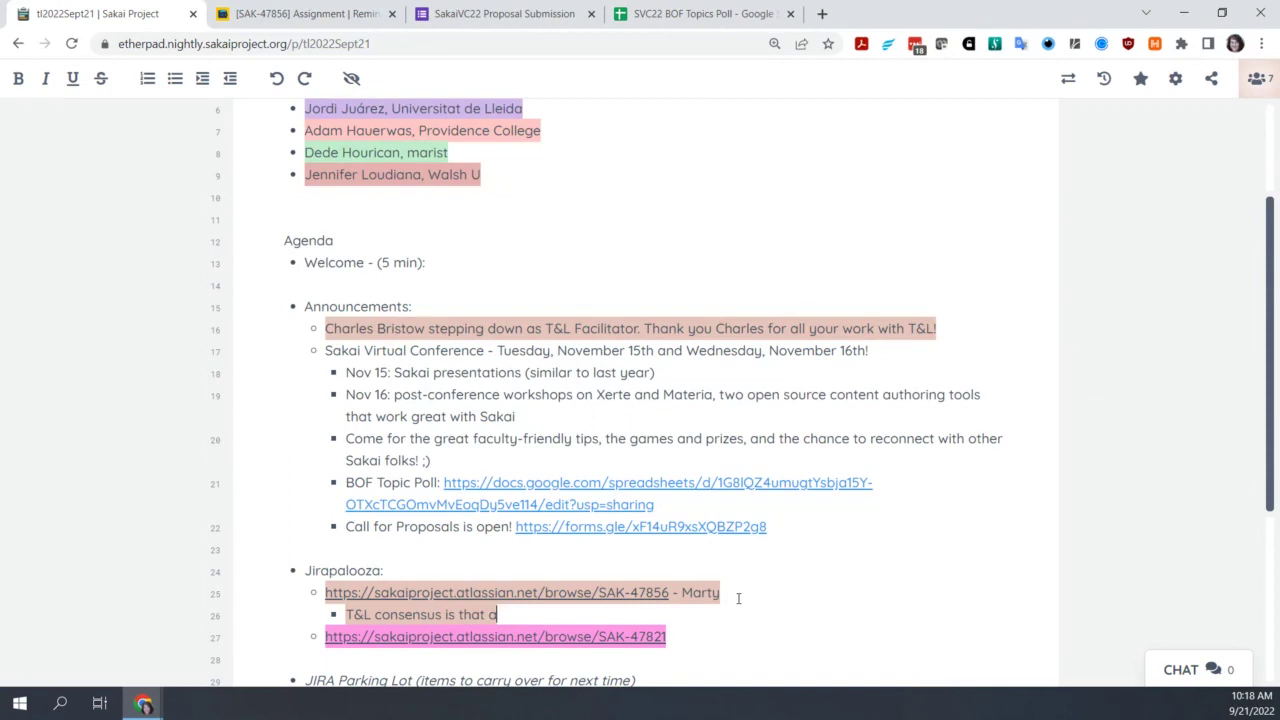
type("ll submission ty")
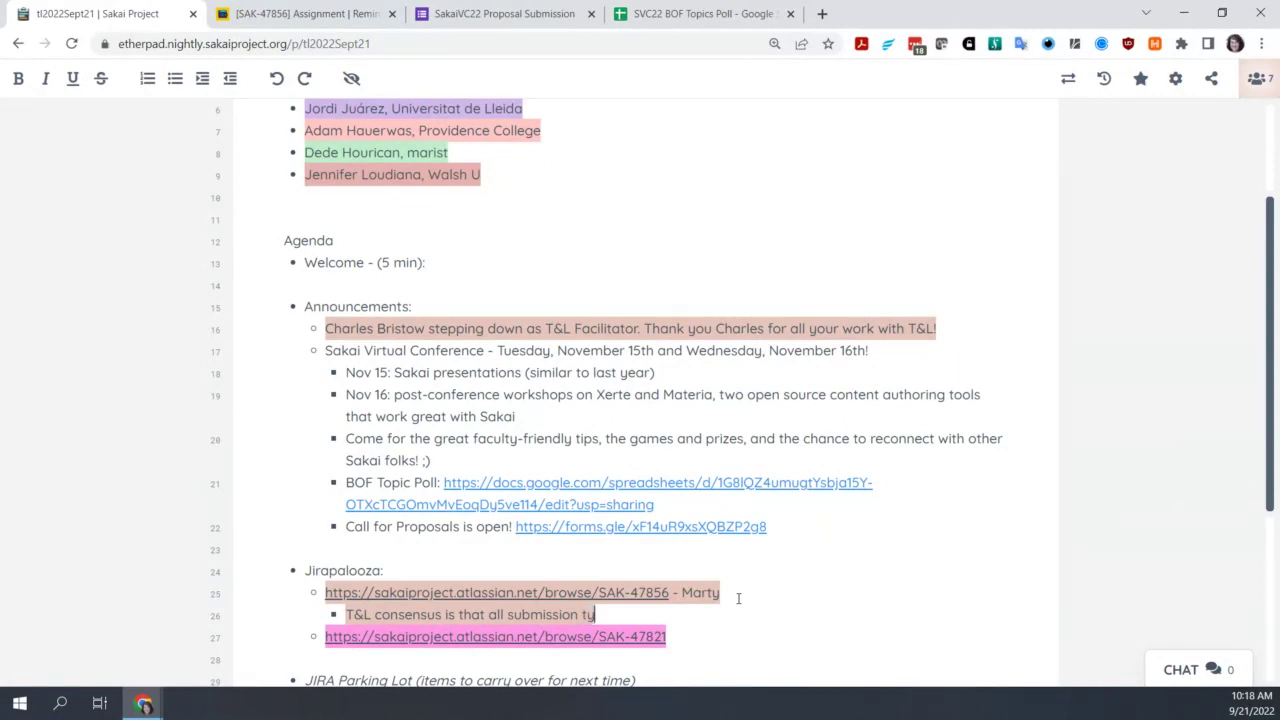
type("pes should ")
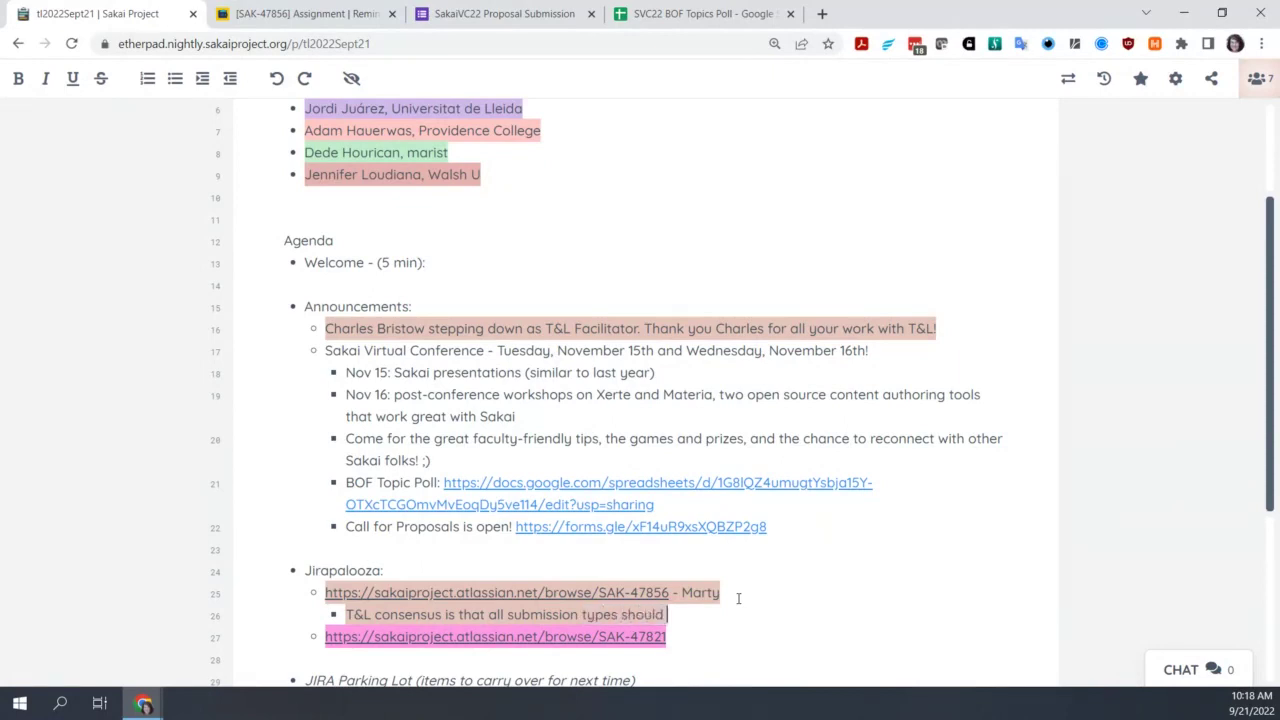
type("get reminder")
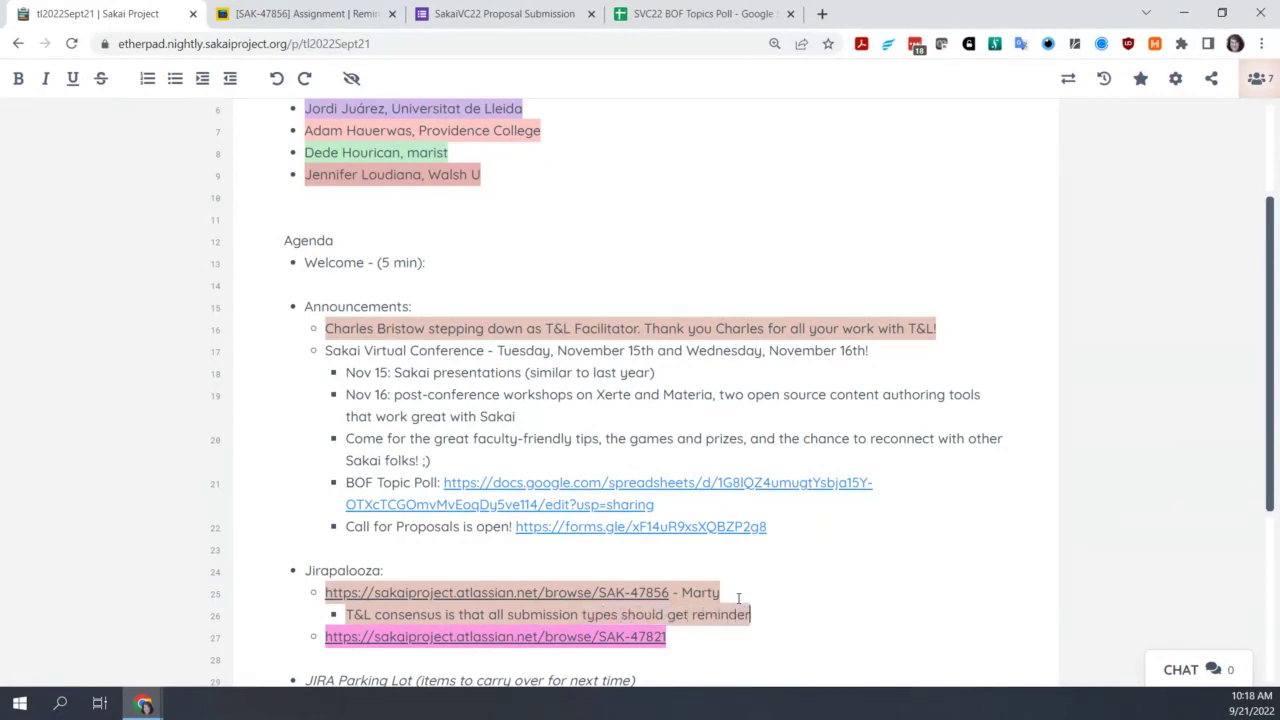
type(" if it is ")
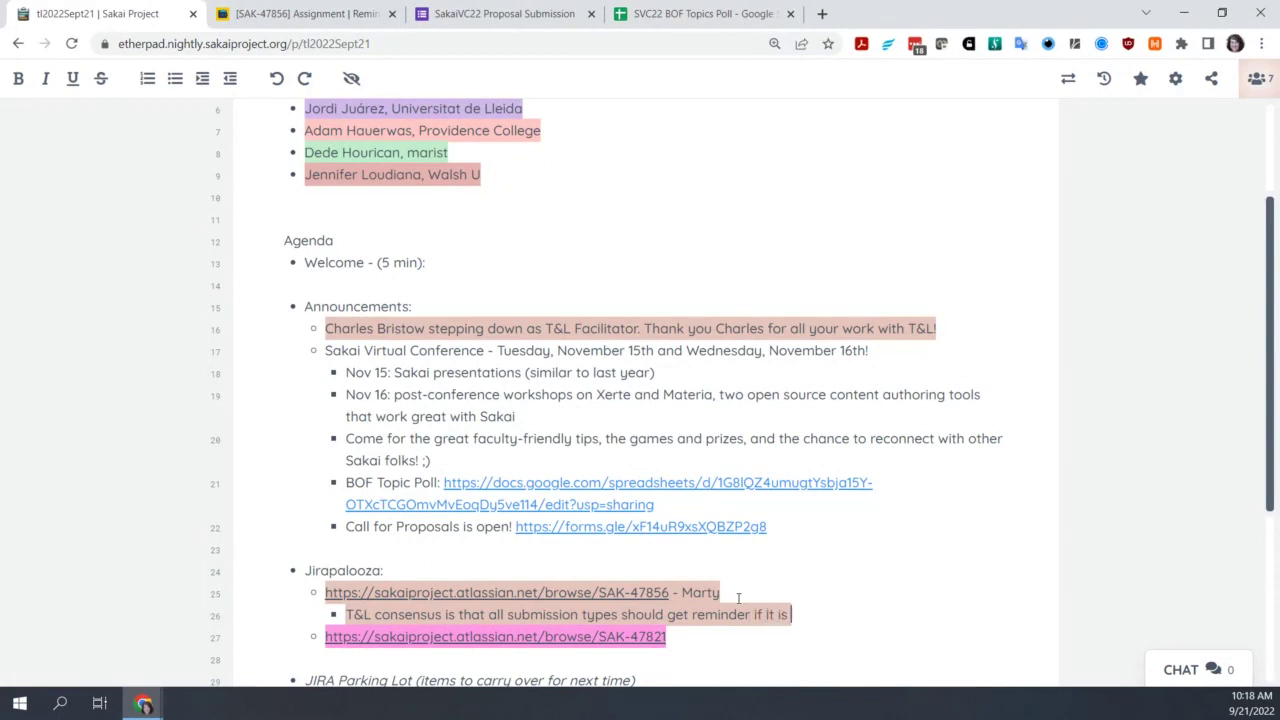
type("selected")
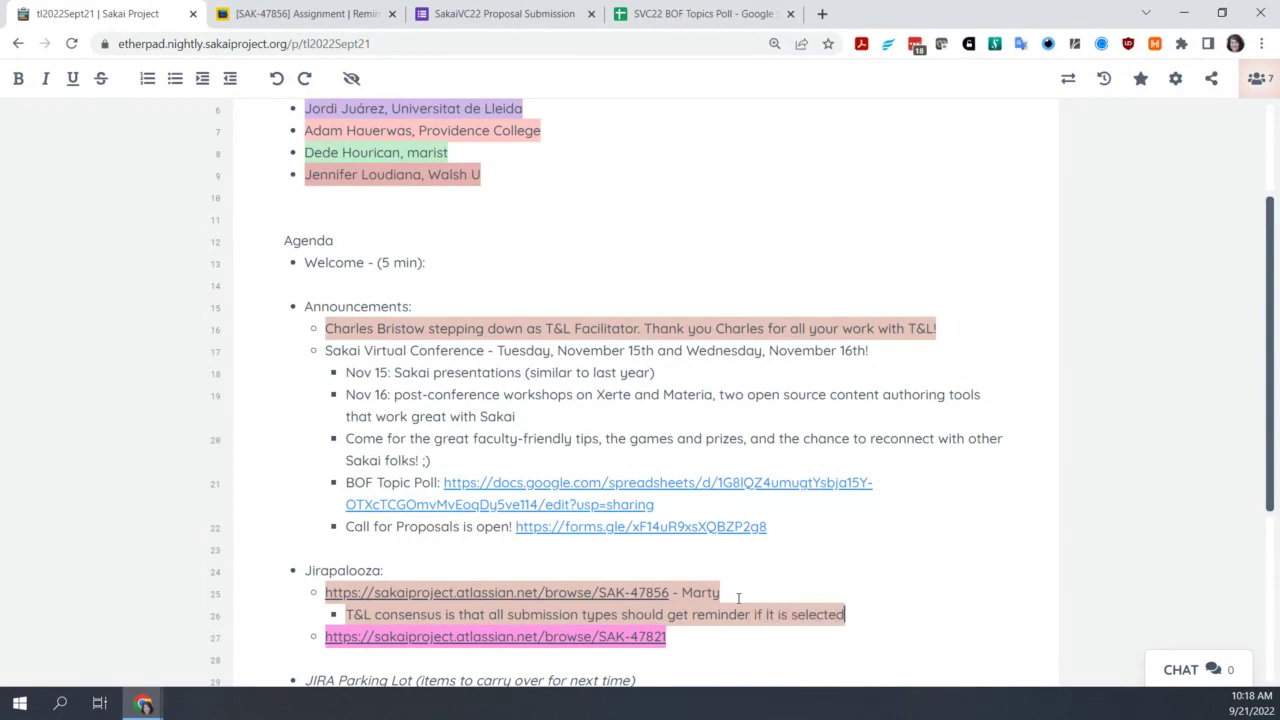
scroll(728, 570, "down", 3)
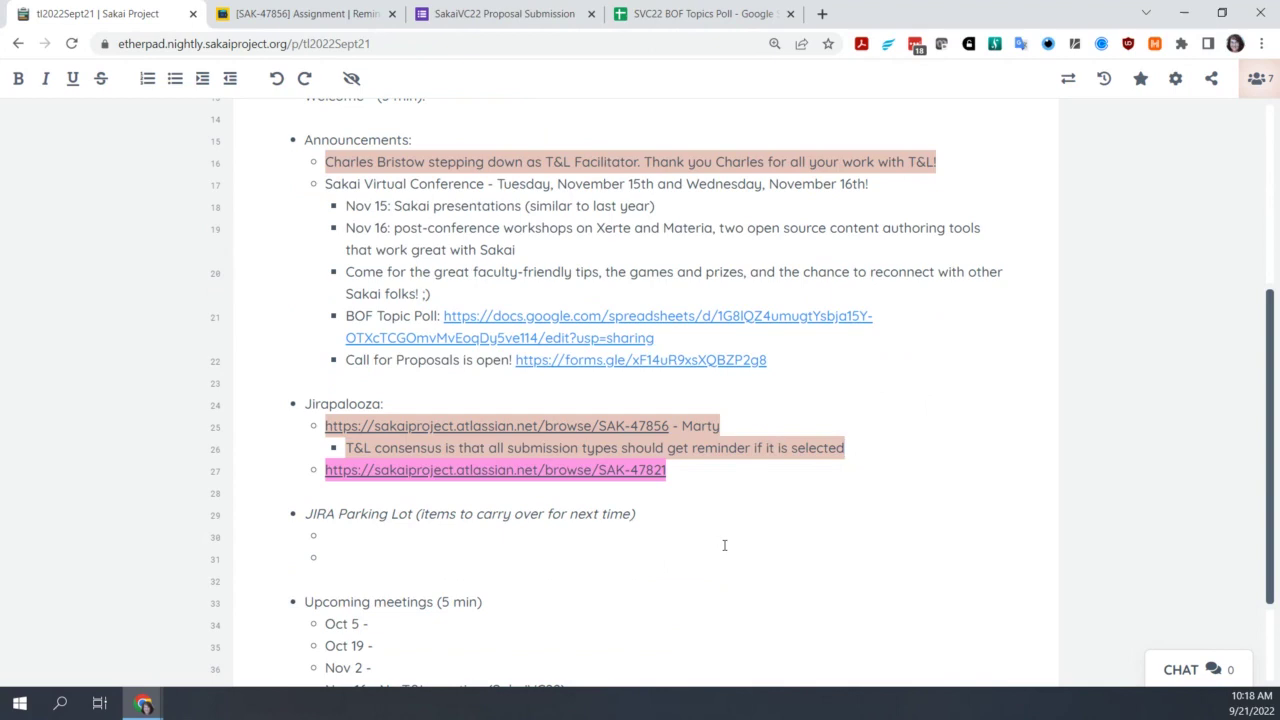
left_click(700, 9)
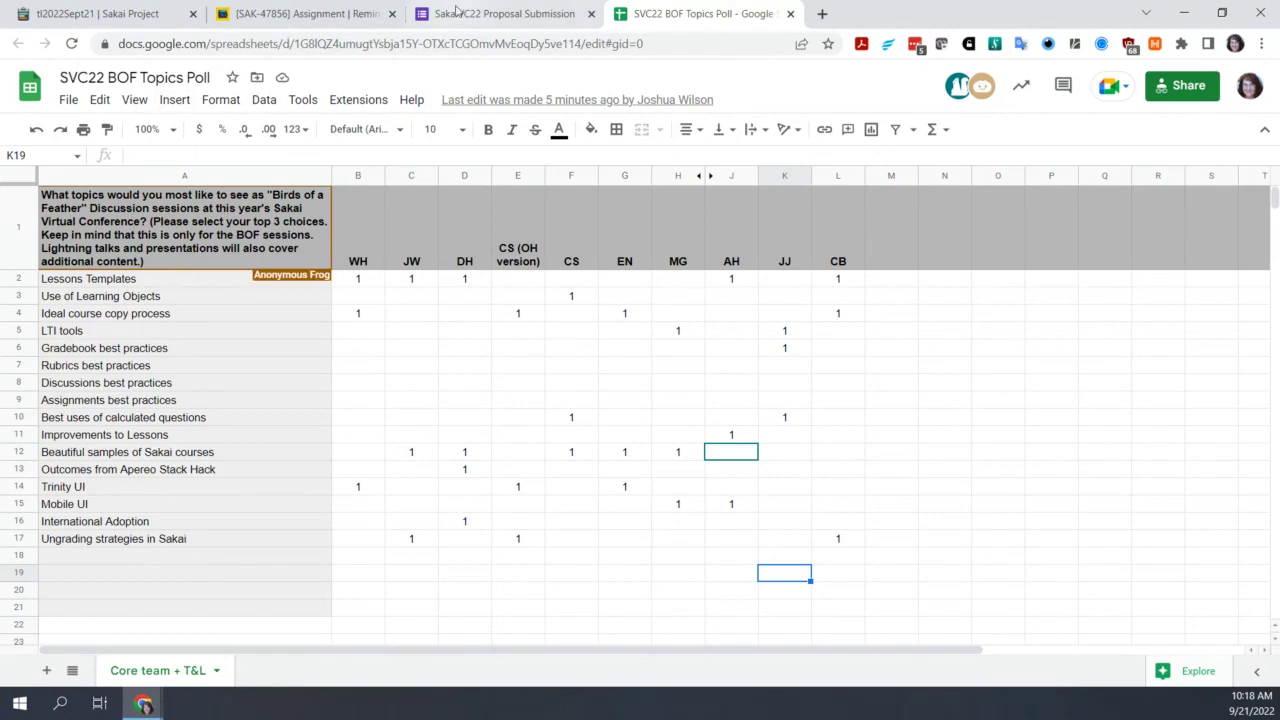
Back in the notes pad, open the SAK-47821 ticket link
left_click(105, 14)
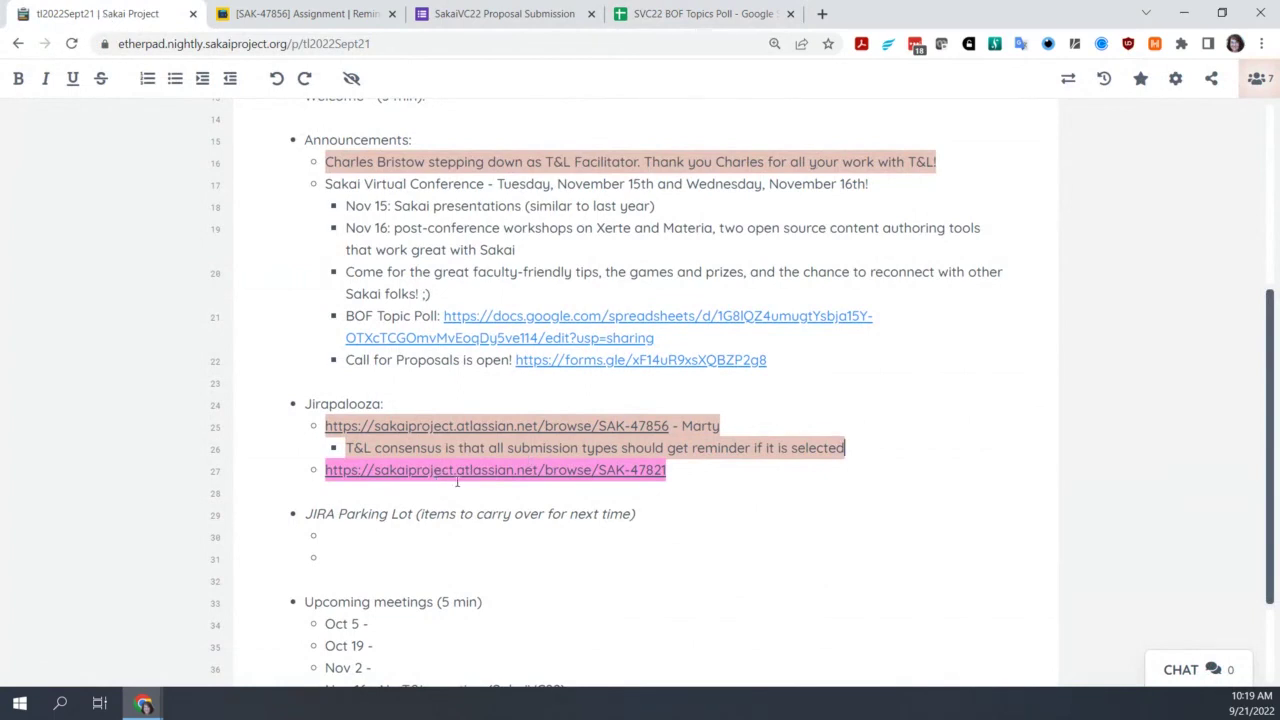
left_click(624, 477)
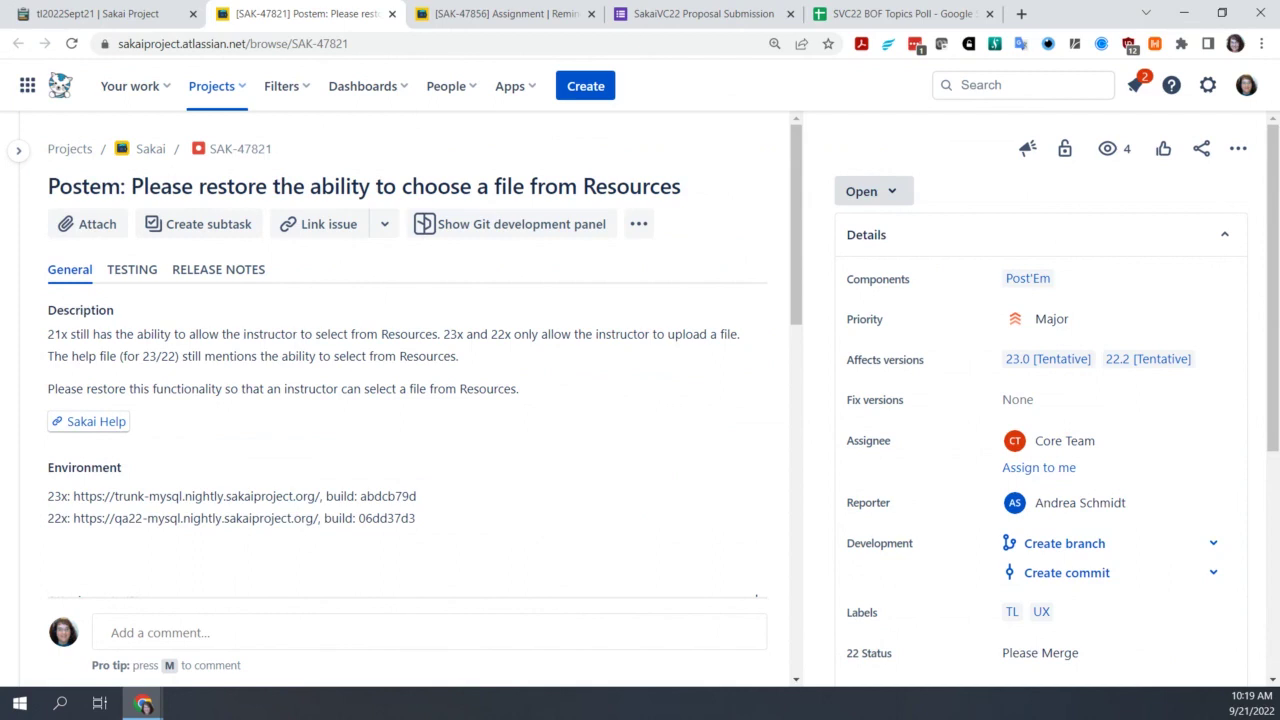
Read down through the SAK-47821 comment thread, then scroll back up to its Description
scroll(646, 438, "down", 3)
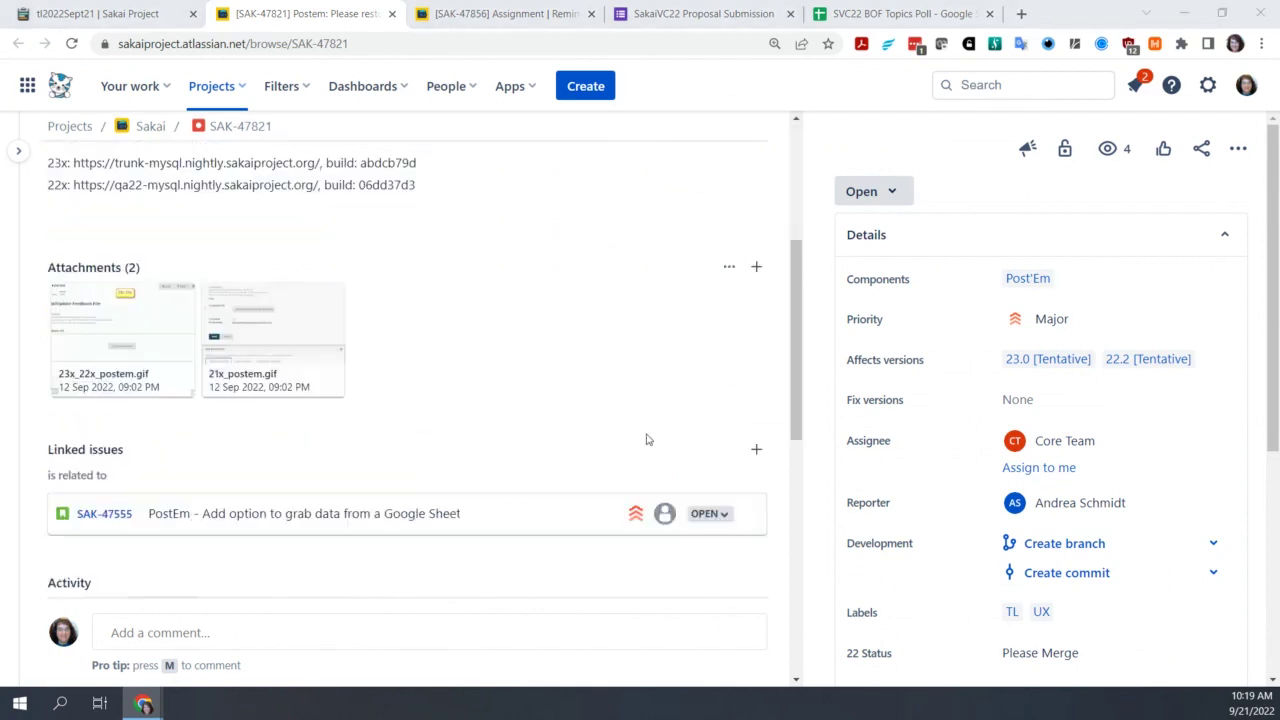
scroll(646, 438, "down", 2)
scroll(646, 438, "down", 2)
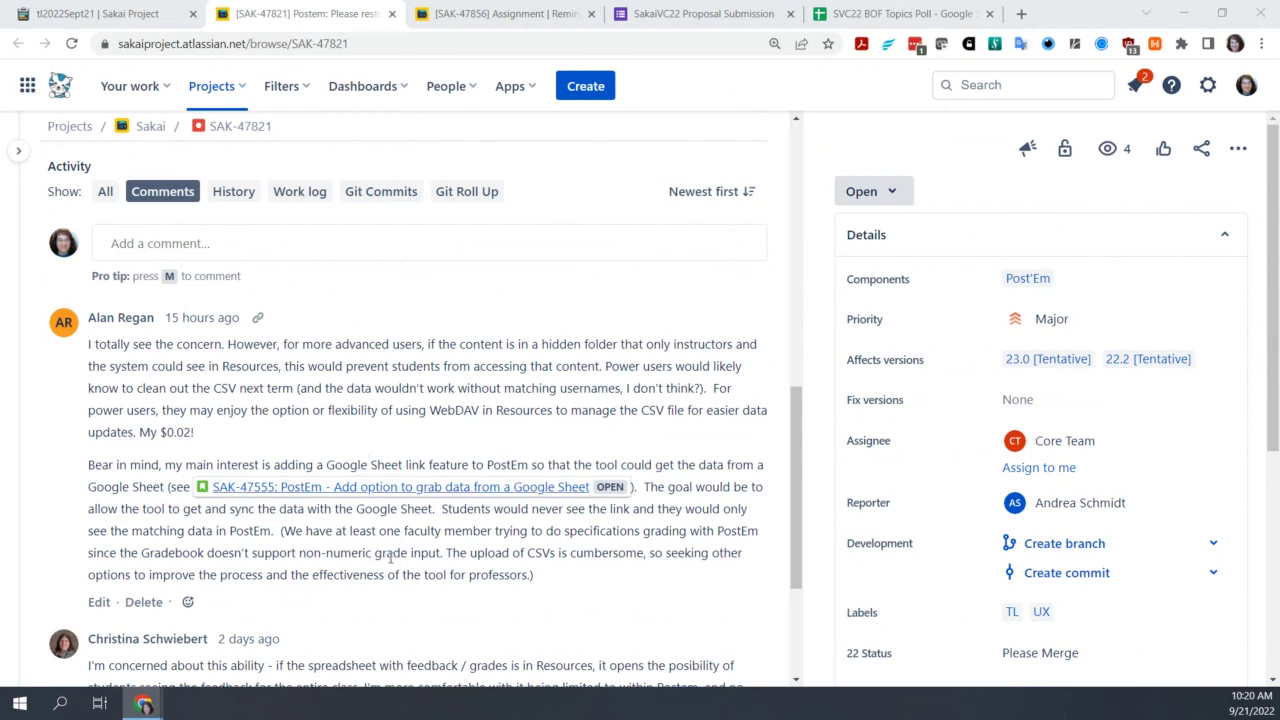
scroll(393, 609, "down", 2)
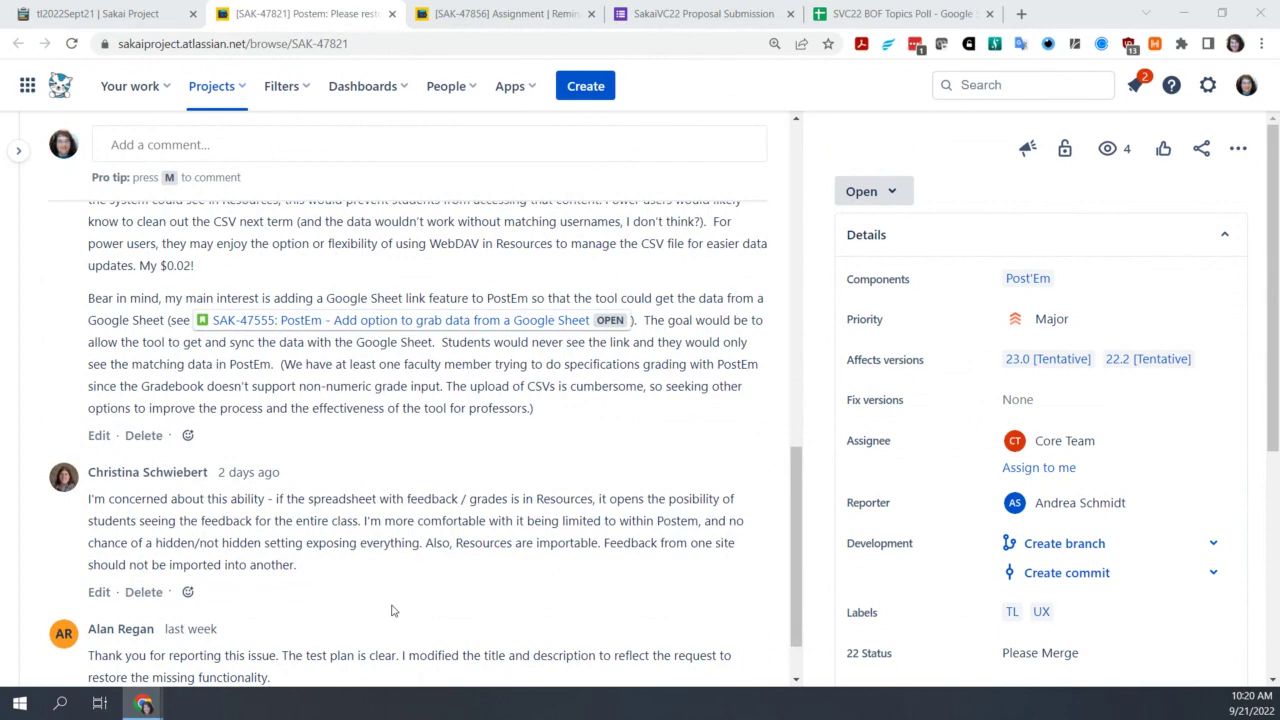
scroll(392, 611, "down", 1)
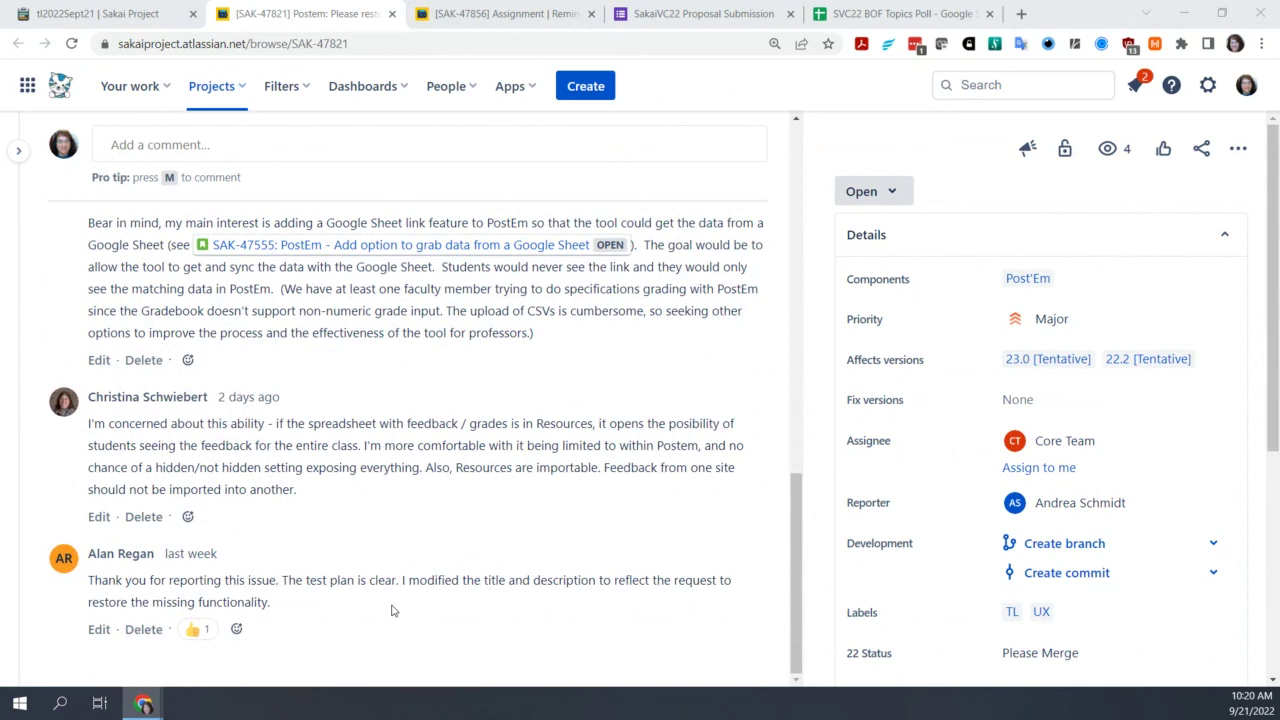
scroll(392, 610, "up", 3)
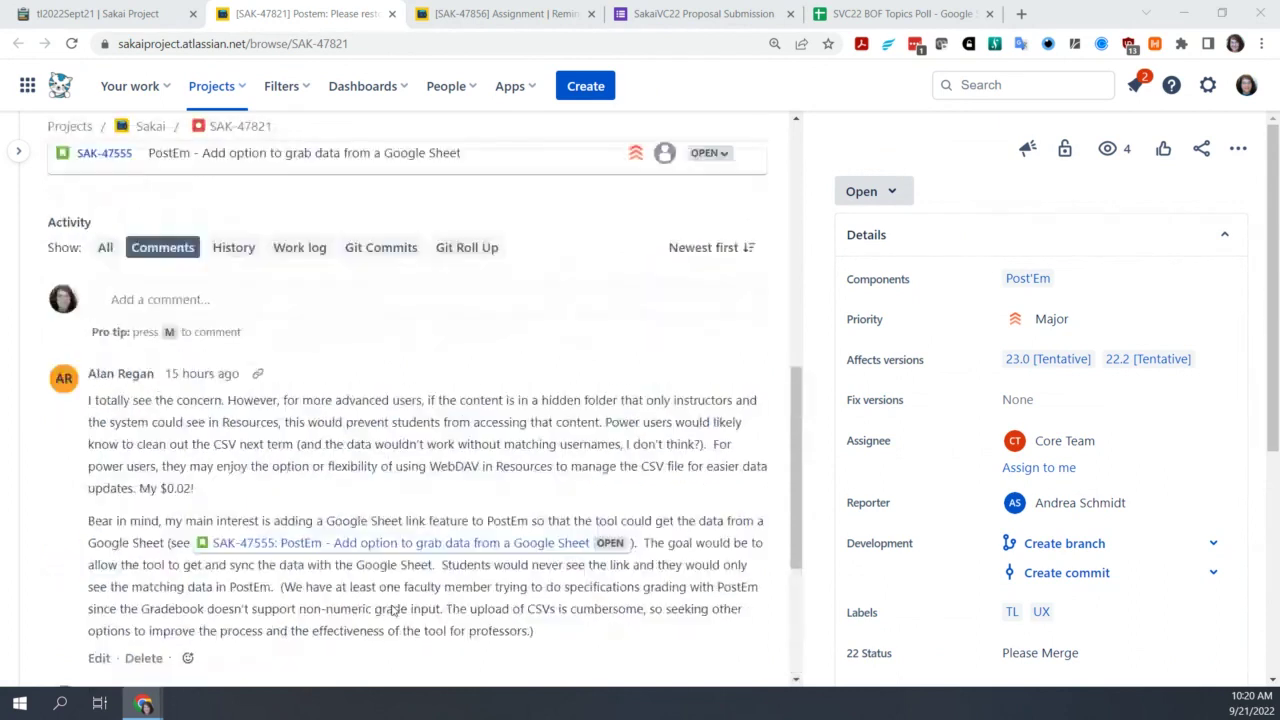
scroll(393, 612, "up", 2)
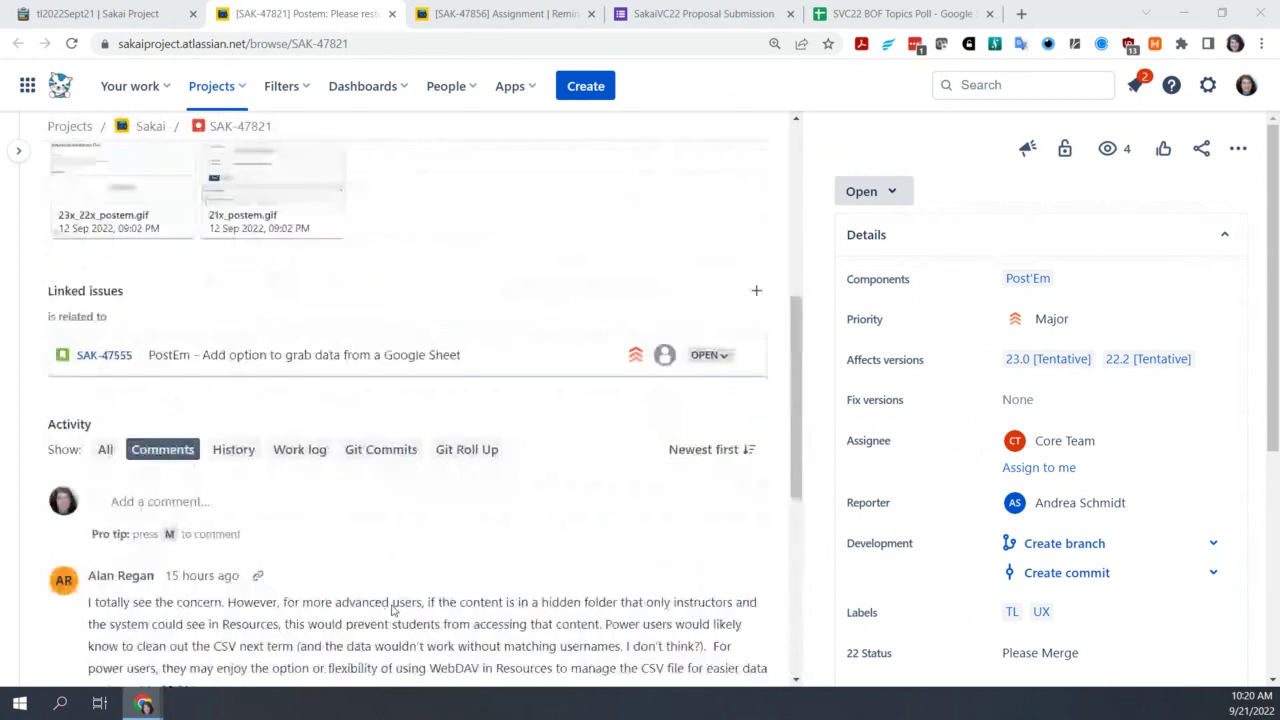
scroll(392, 610, "up", 3)
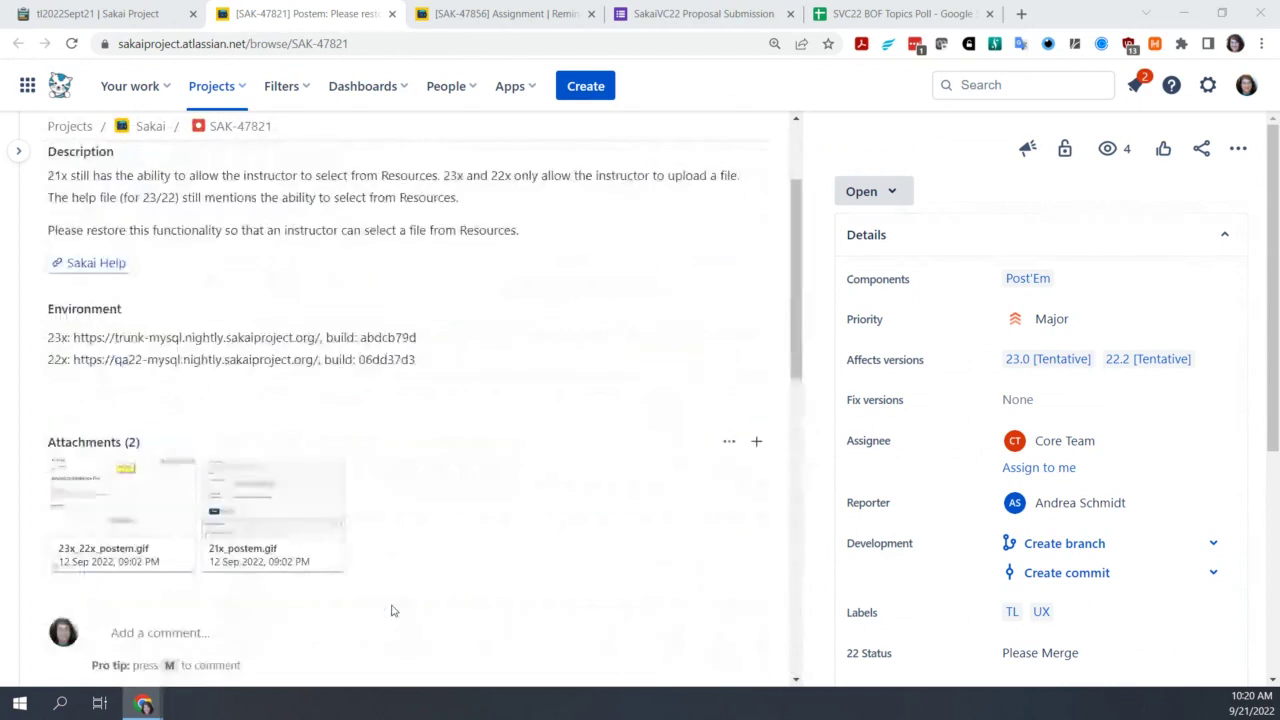
scroll(392, 610, "up", 2)
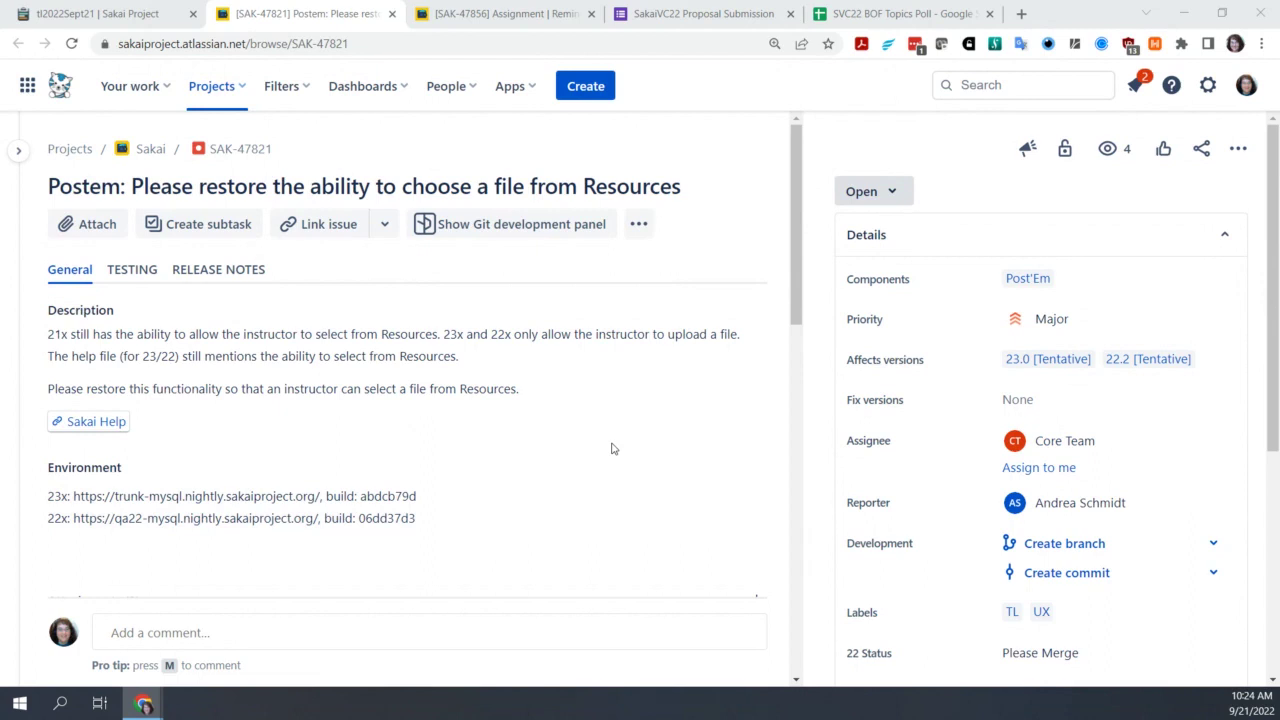
scroll(612, 449, "down", 3)
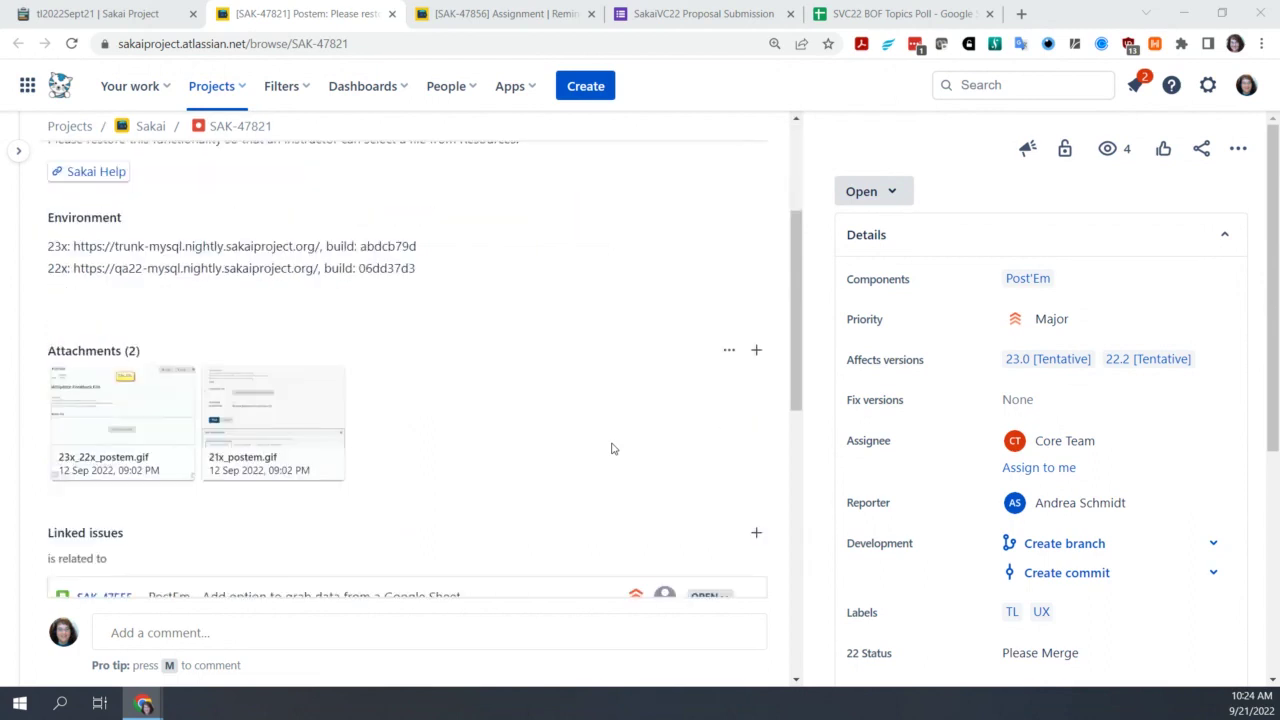
scroll(612, 449, "down", 5)
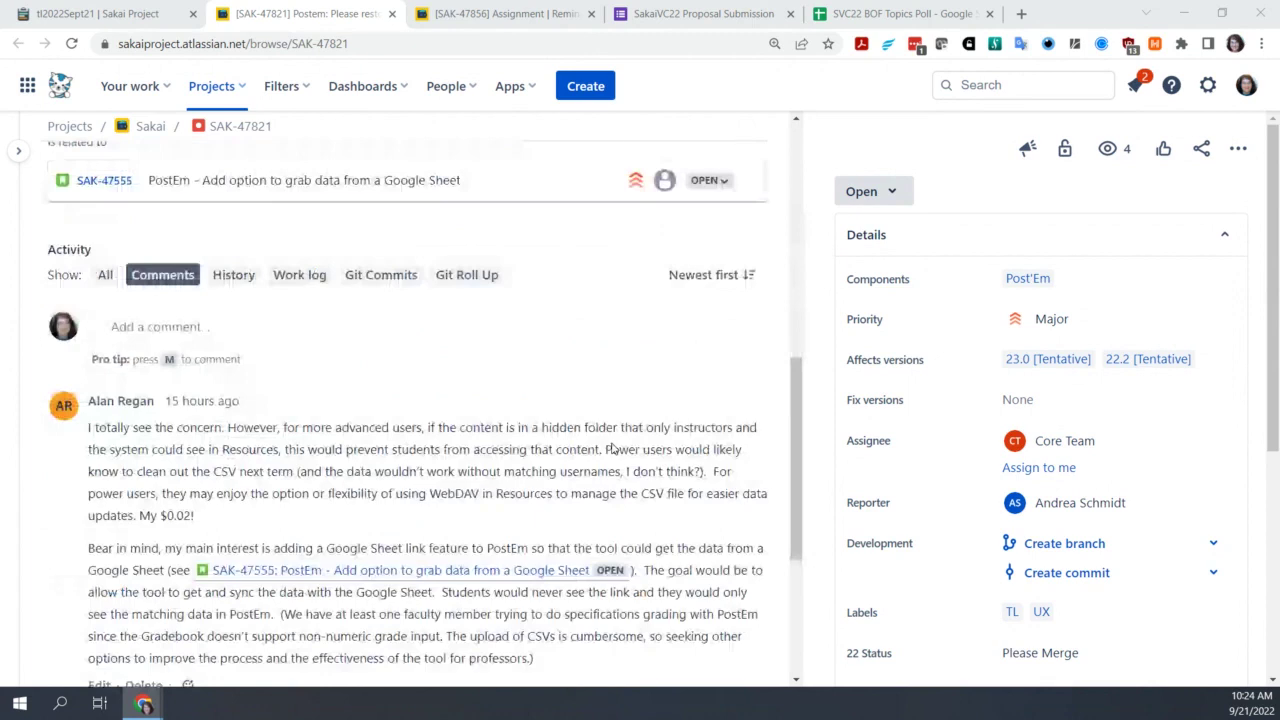
scroll(612, 449, "down", 2)
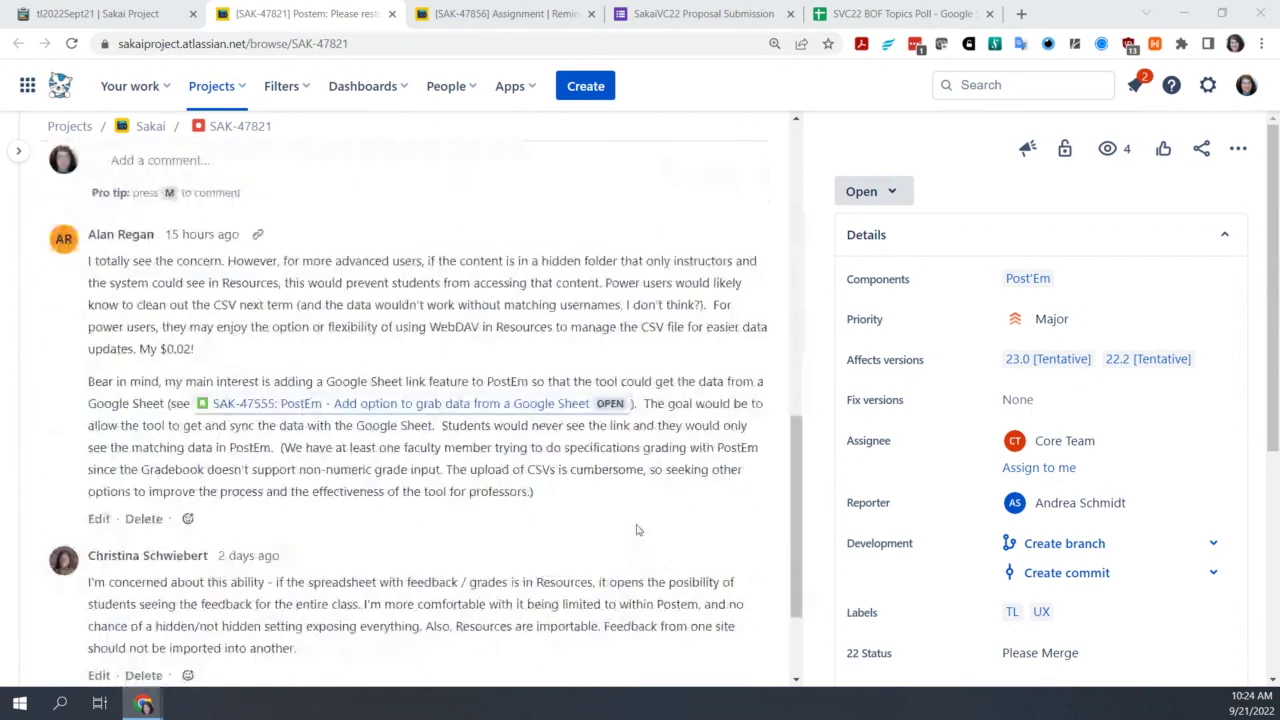
scroll(637, 530, "down", 1)
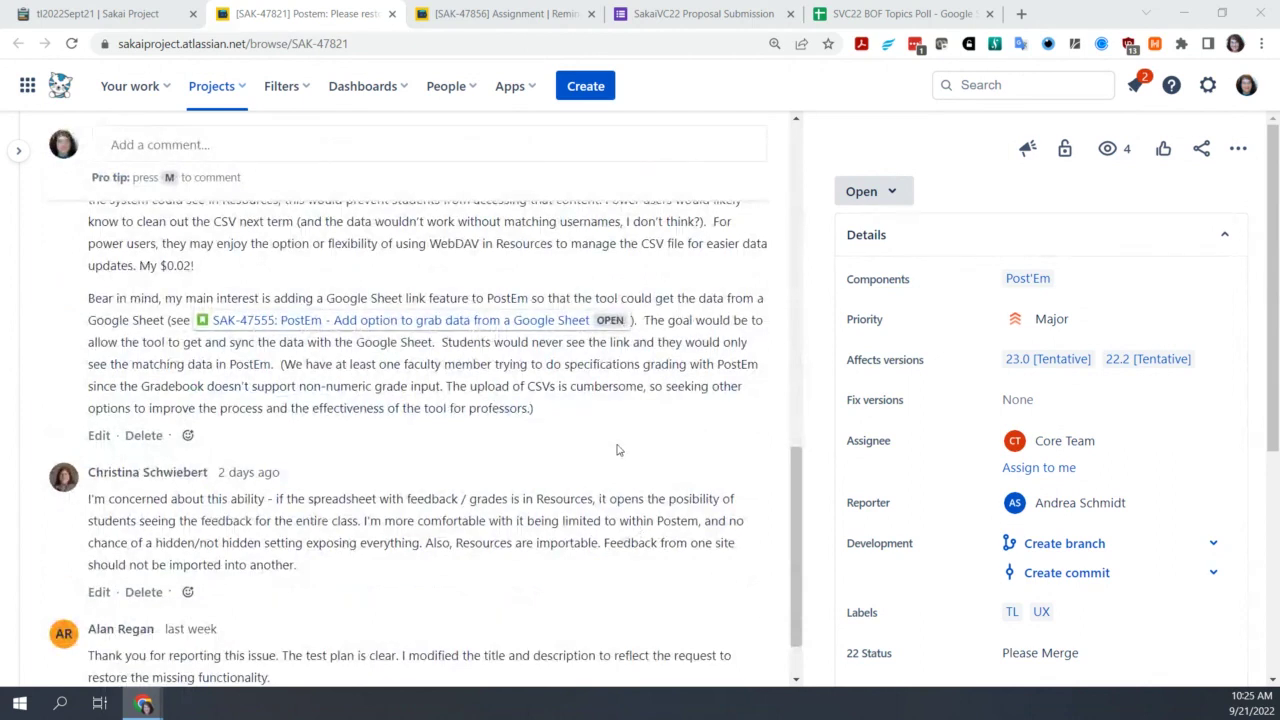
scroll(617, 450, "down", 1)
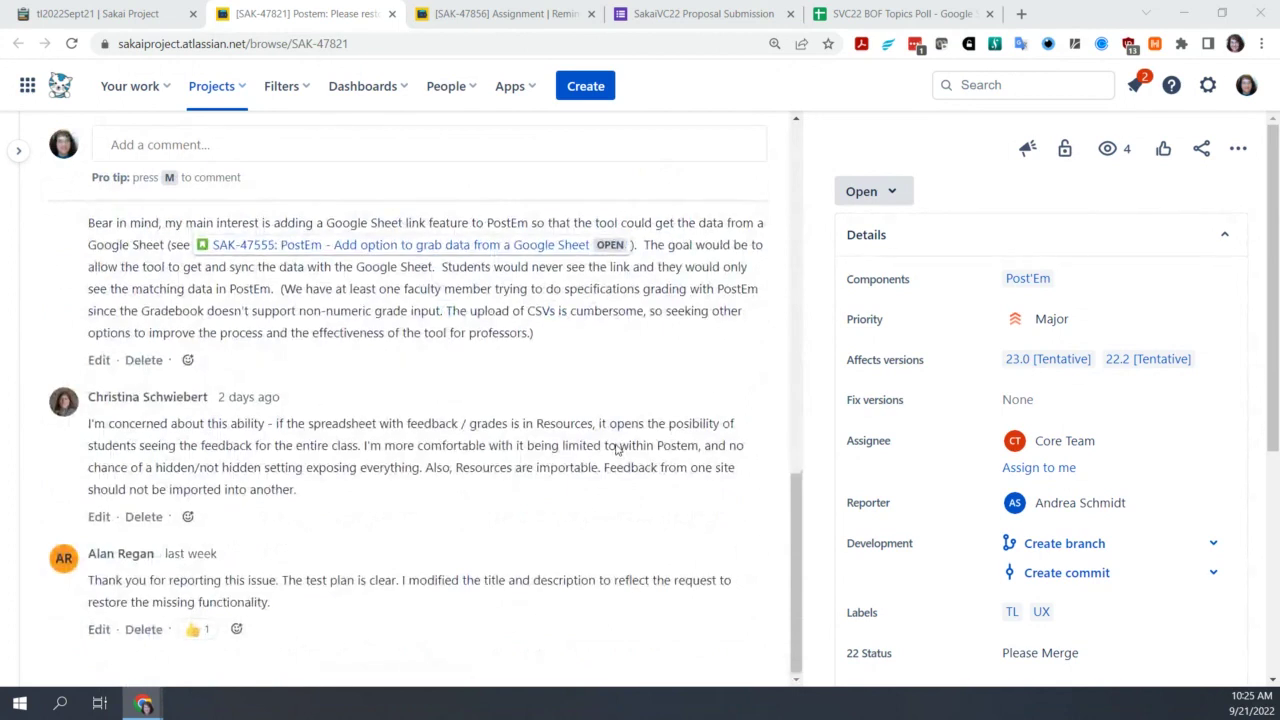
scroll(617, 450, "up", 1)
scroll(617, 450, "up", 3)
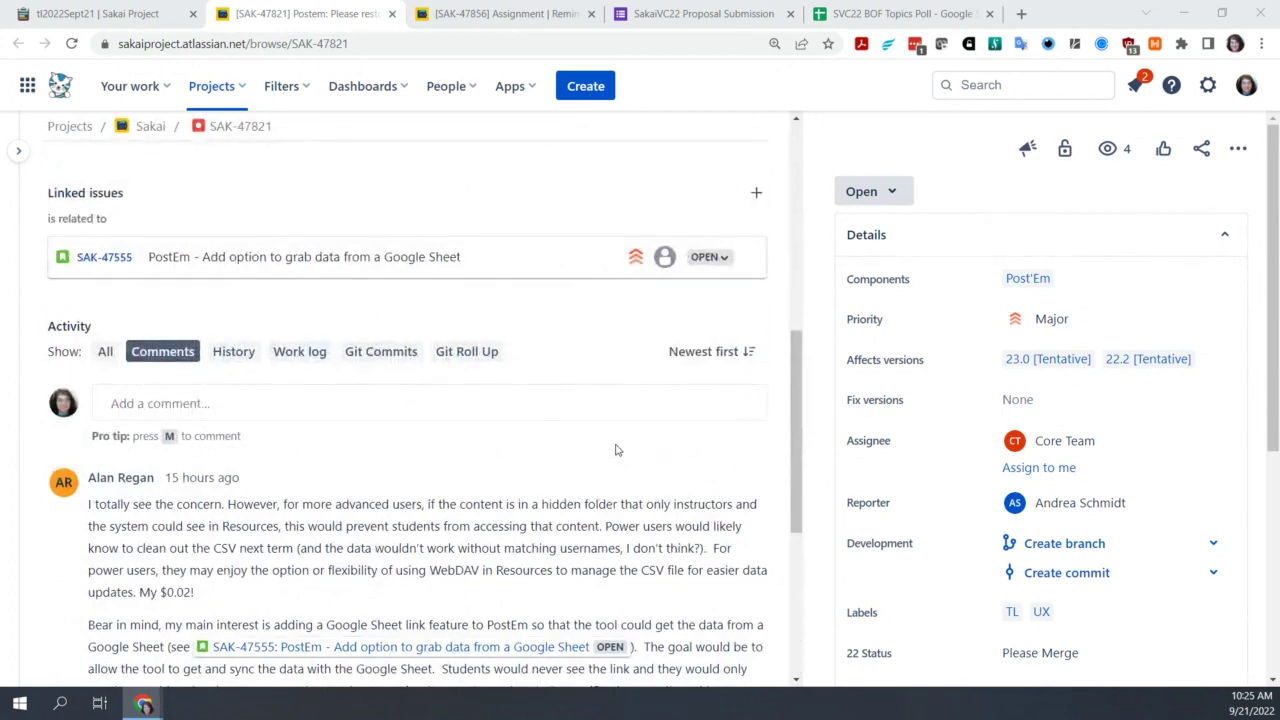
scroll(598, 465, "up", 1)
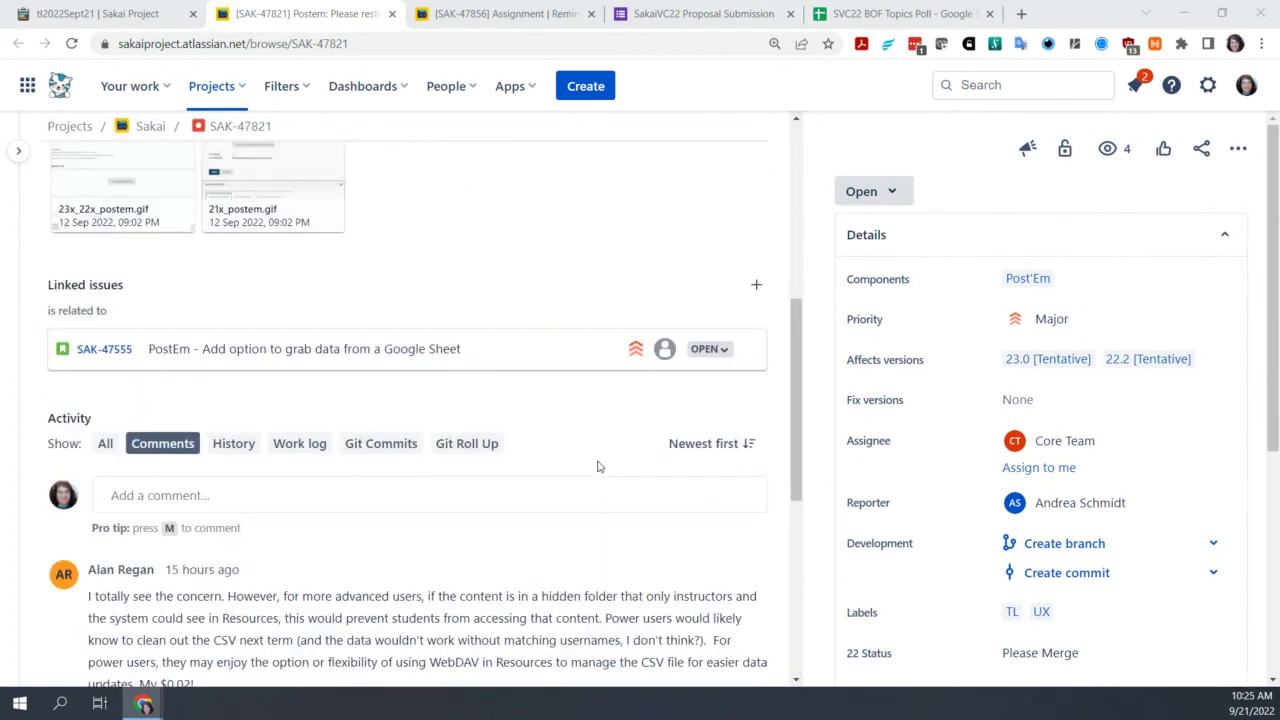
scroll(598, 466, "up", 2)
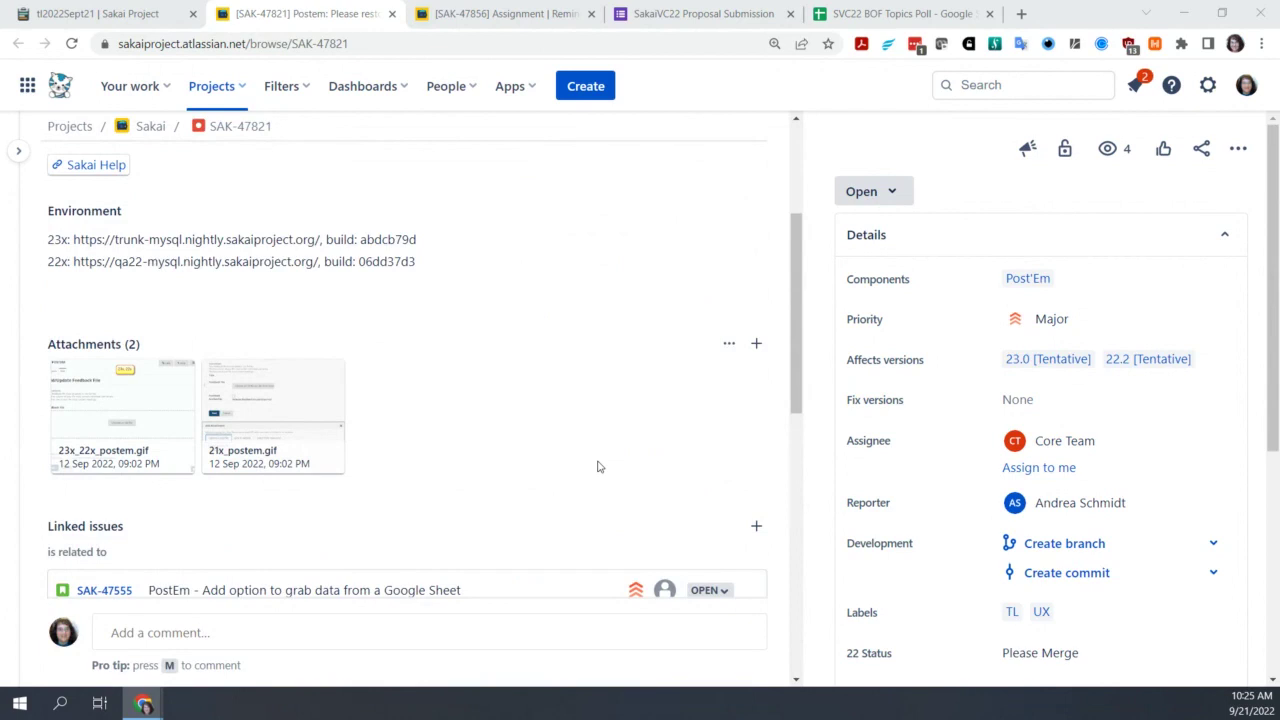
scroll(598, 466, "up", 2)
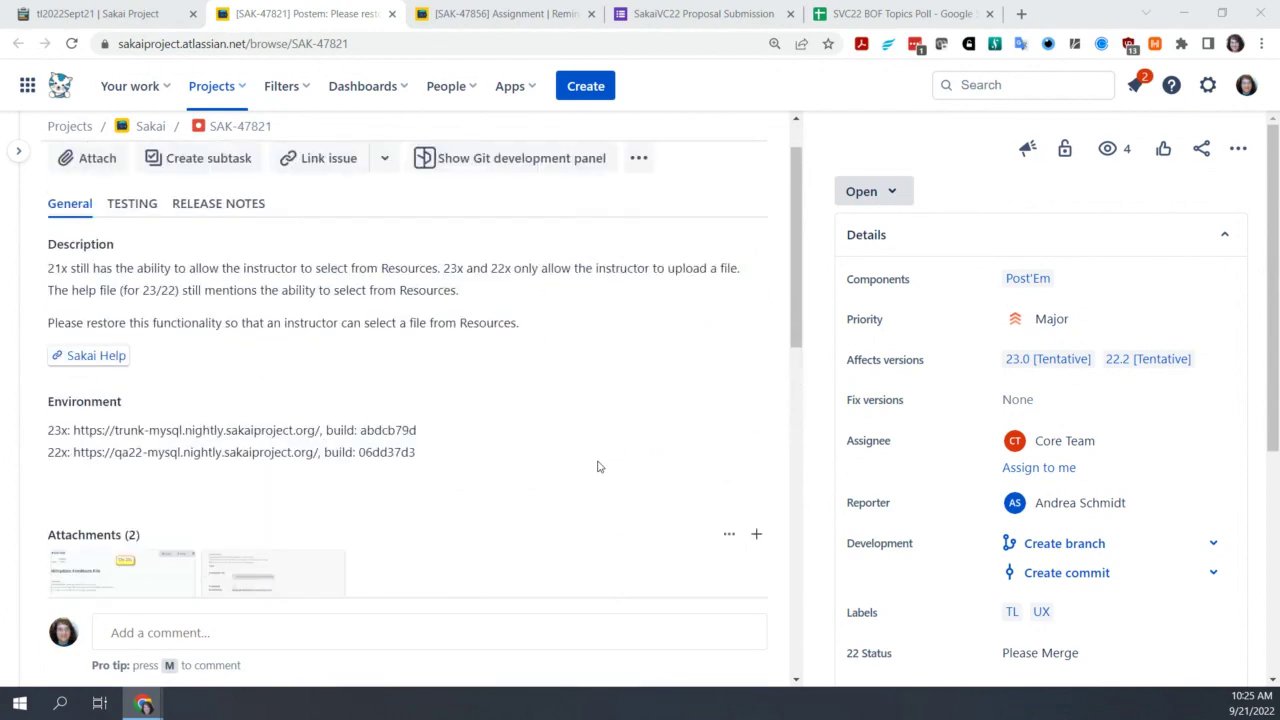
scroll(598, 466, "up", 1)
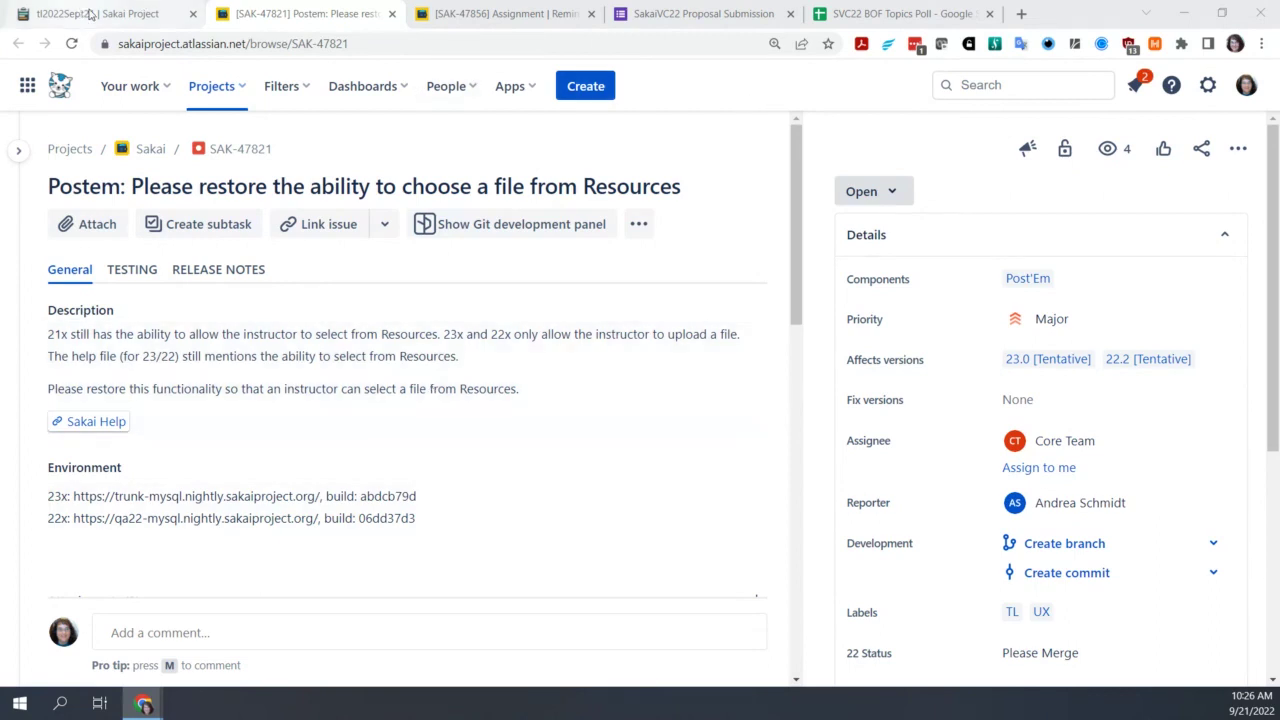
Switch back to the tl2022Sept21 meeting-notes pad
left_click(155, 18)
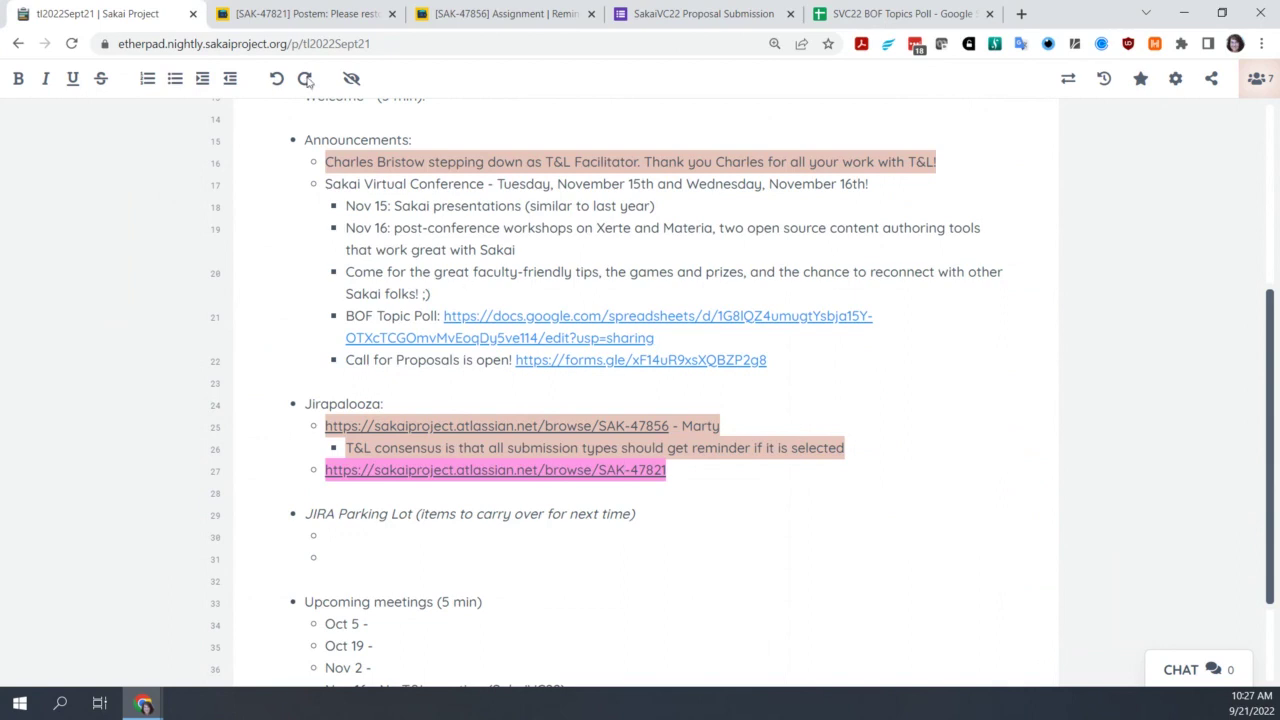
Go to the Apereo Teaching and Learning (T&L) Group wiki page in Confluence
mouse_move(253, 22)
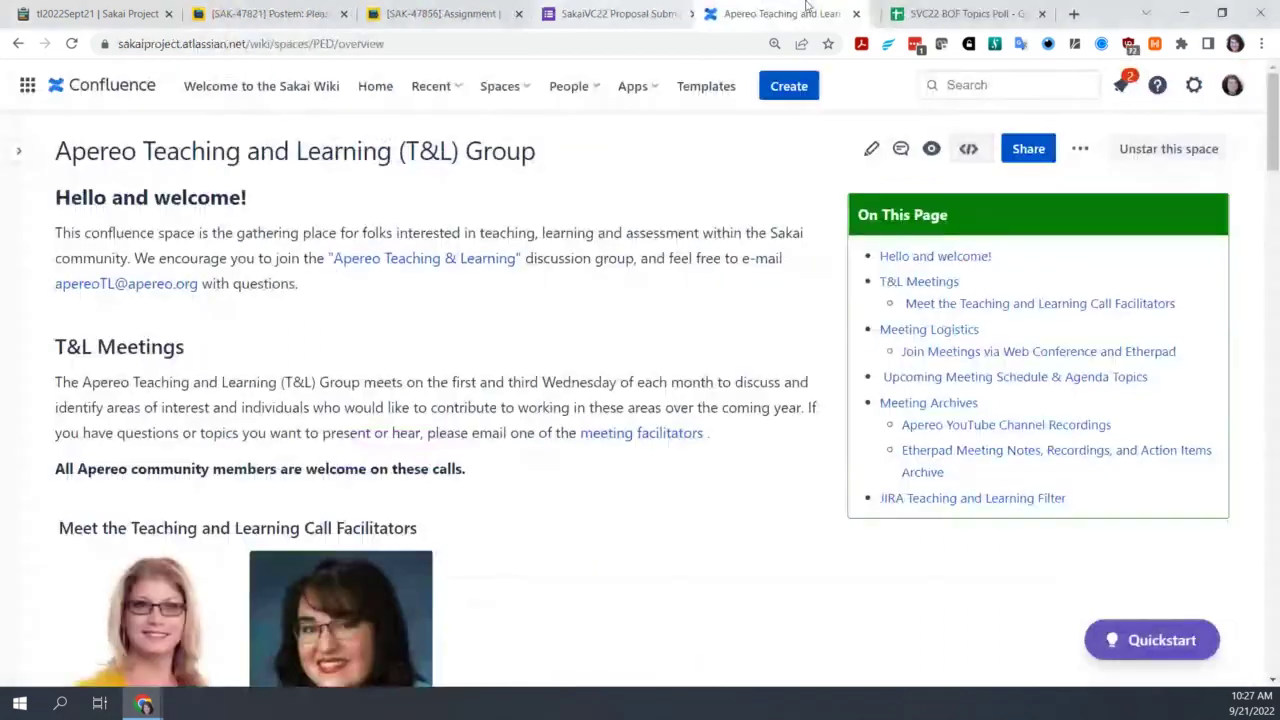
Scroll to the bottom of the T&L issue table and open the full 155-issue search in Jira
scroll(575, 566, "down", 15)
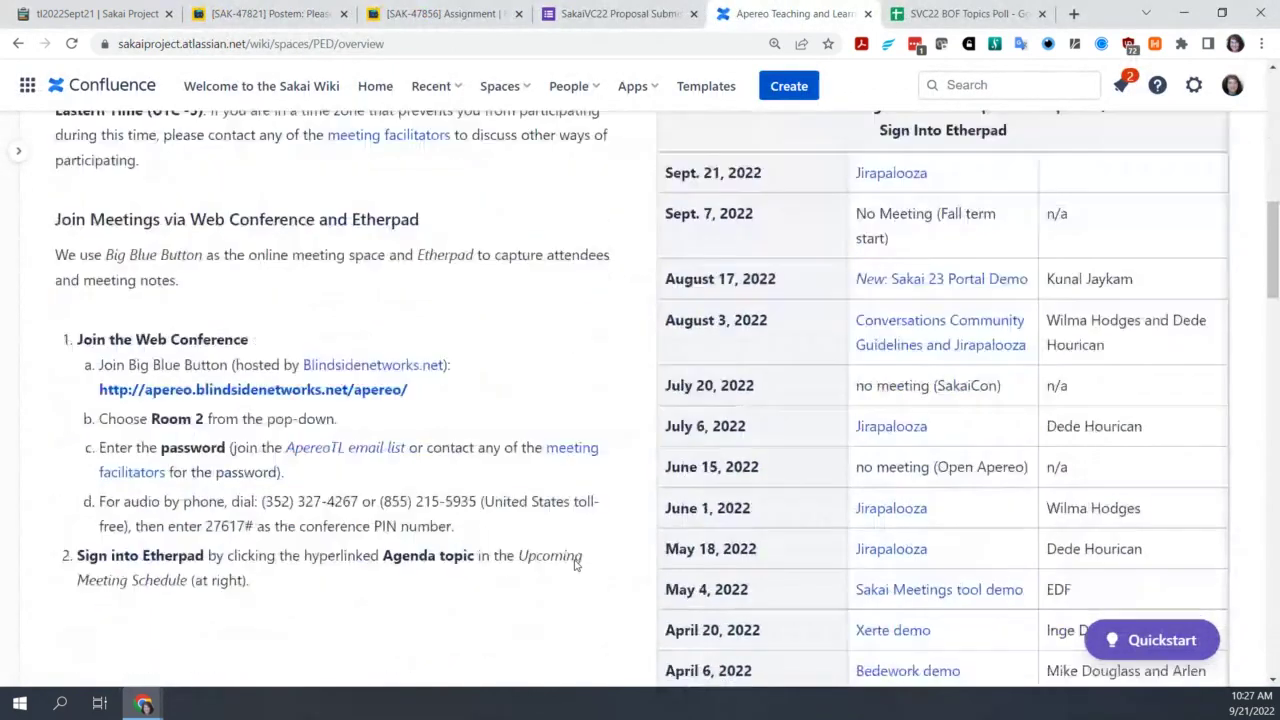
scroll(575, 566, "down", 6)
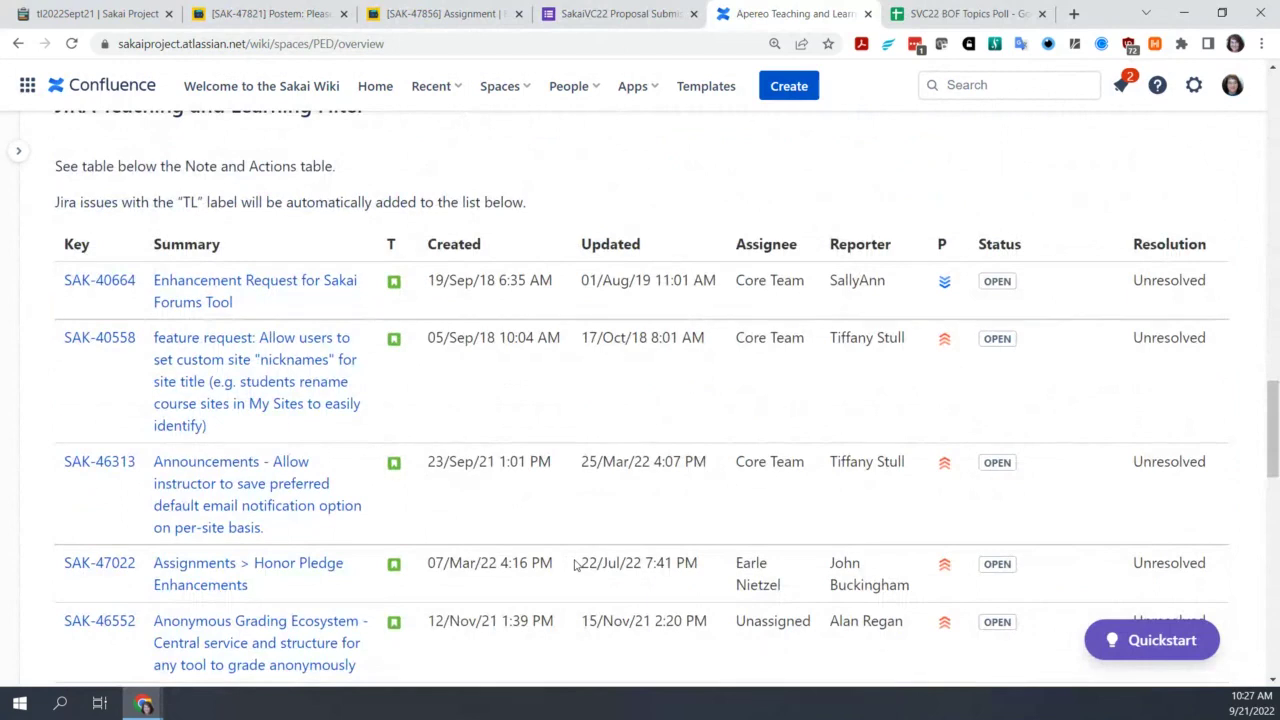
scroll(408, 403, "down", 4)
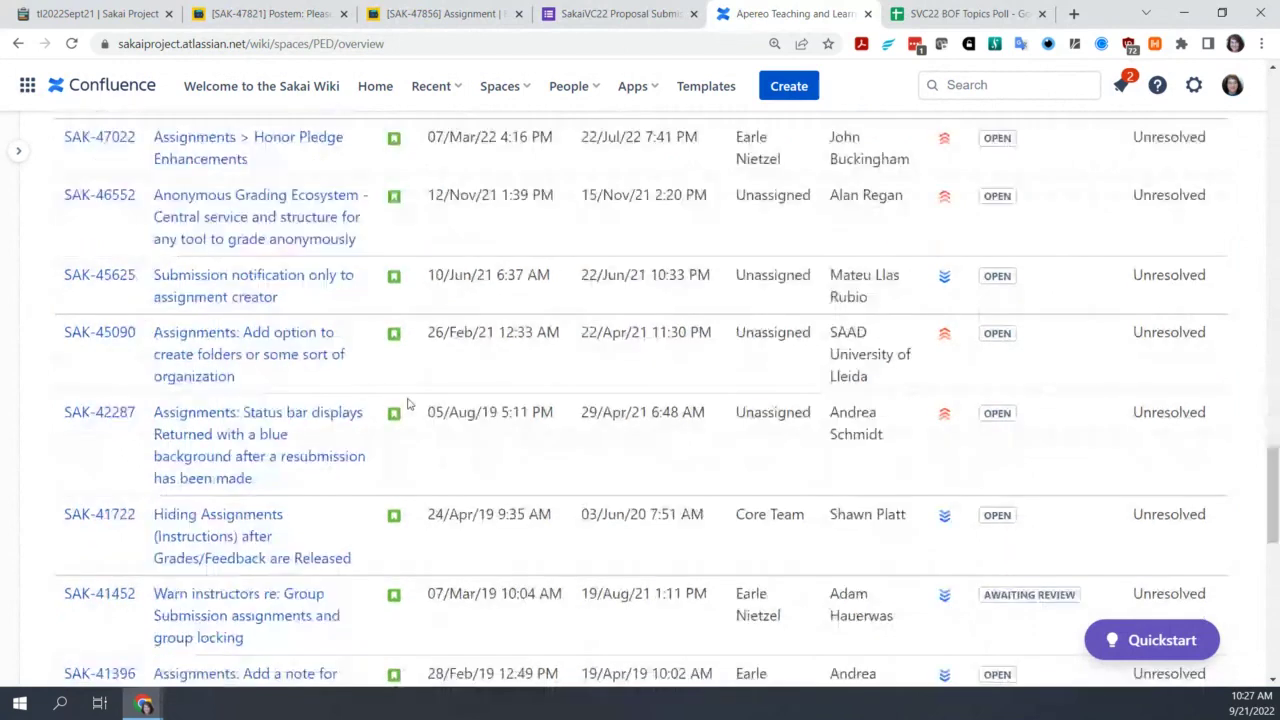
scroll(408, 403, "down", 6)
scroll(408, 403, "down", 1)
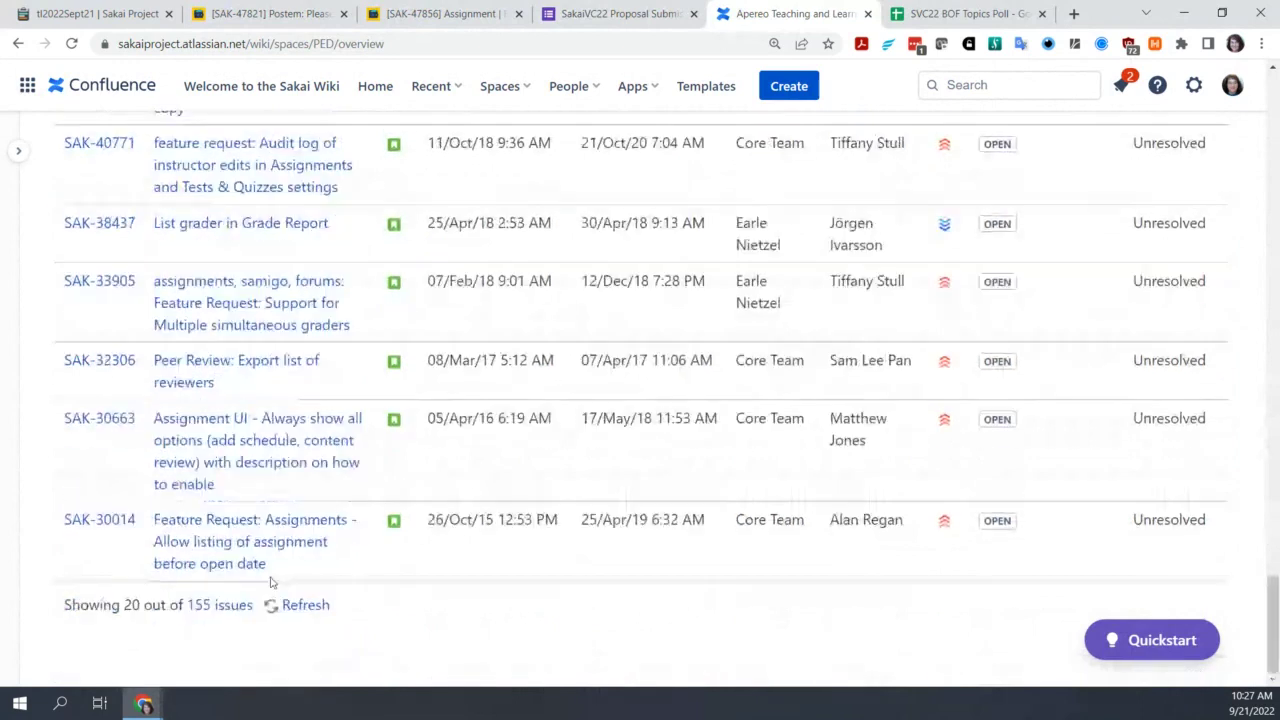
left_click(220, 606)
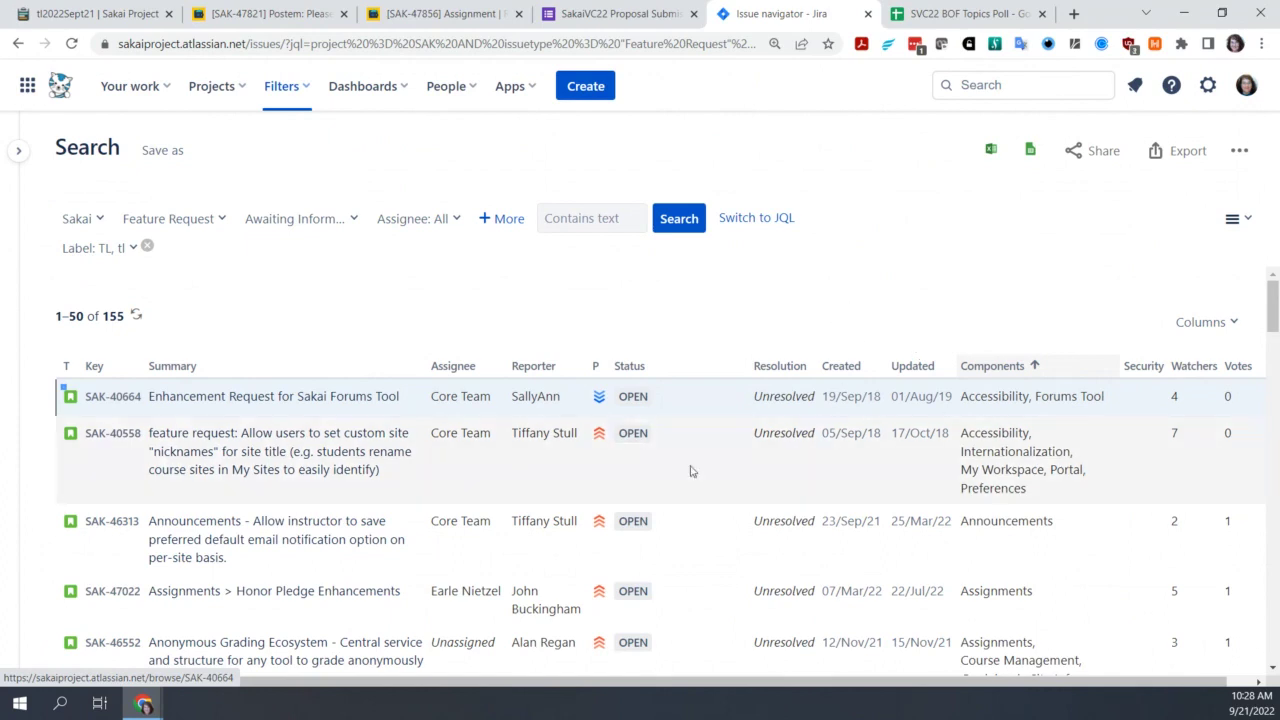
Sort the 155 TL feature requests by Created date, newest first
scroll(690, 472, "down", 1)
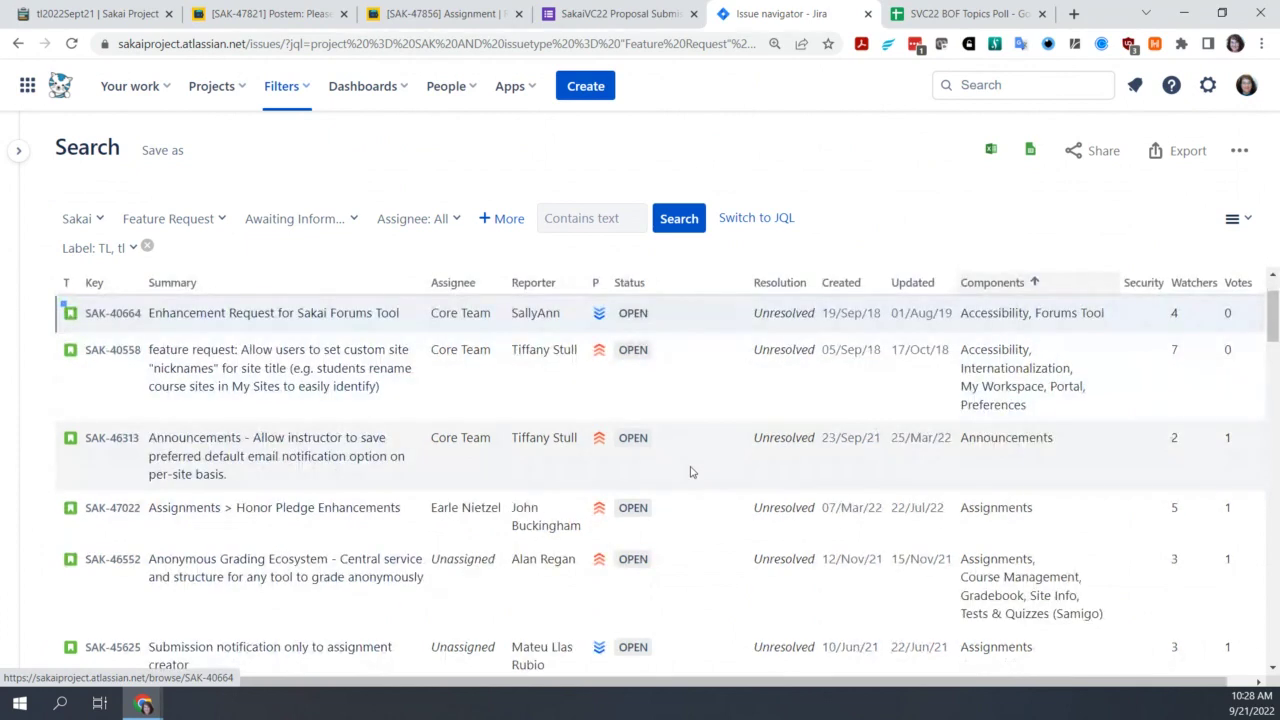
scroll(690, 472, "up", 1)
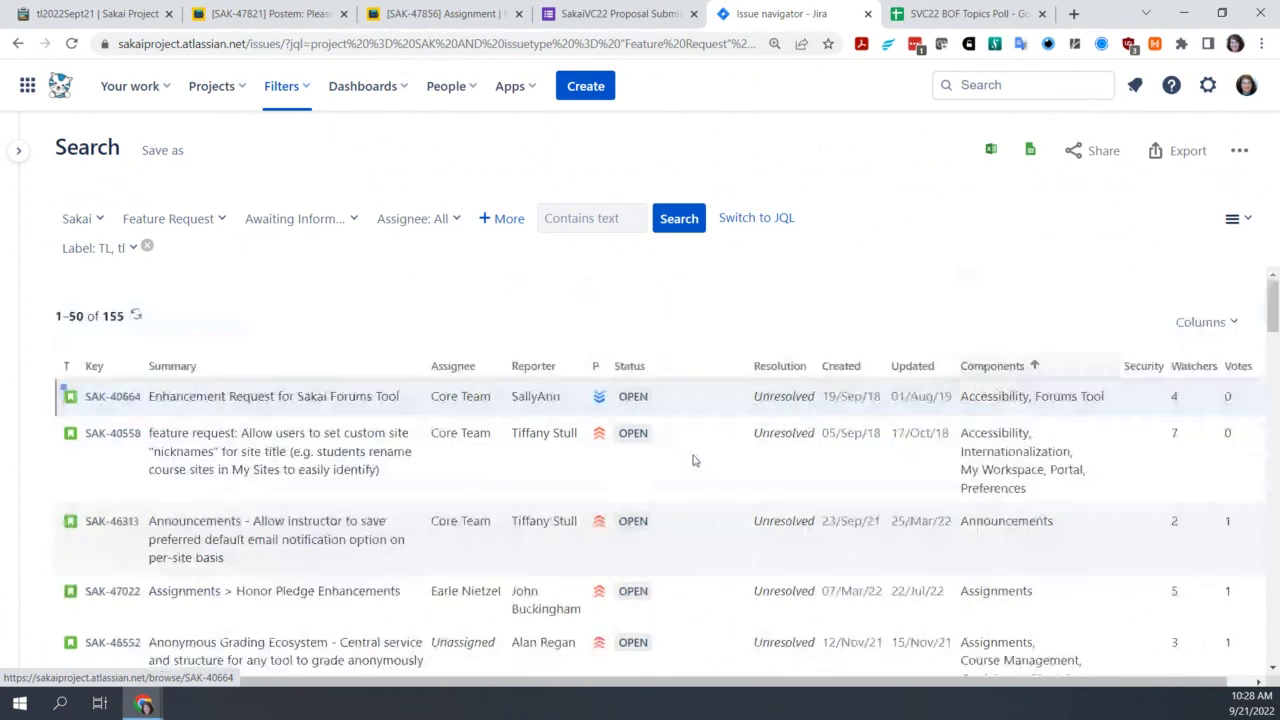
left_click(850, 366)
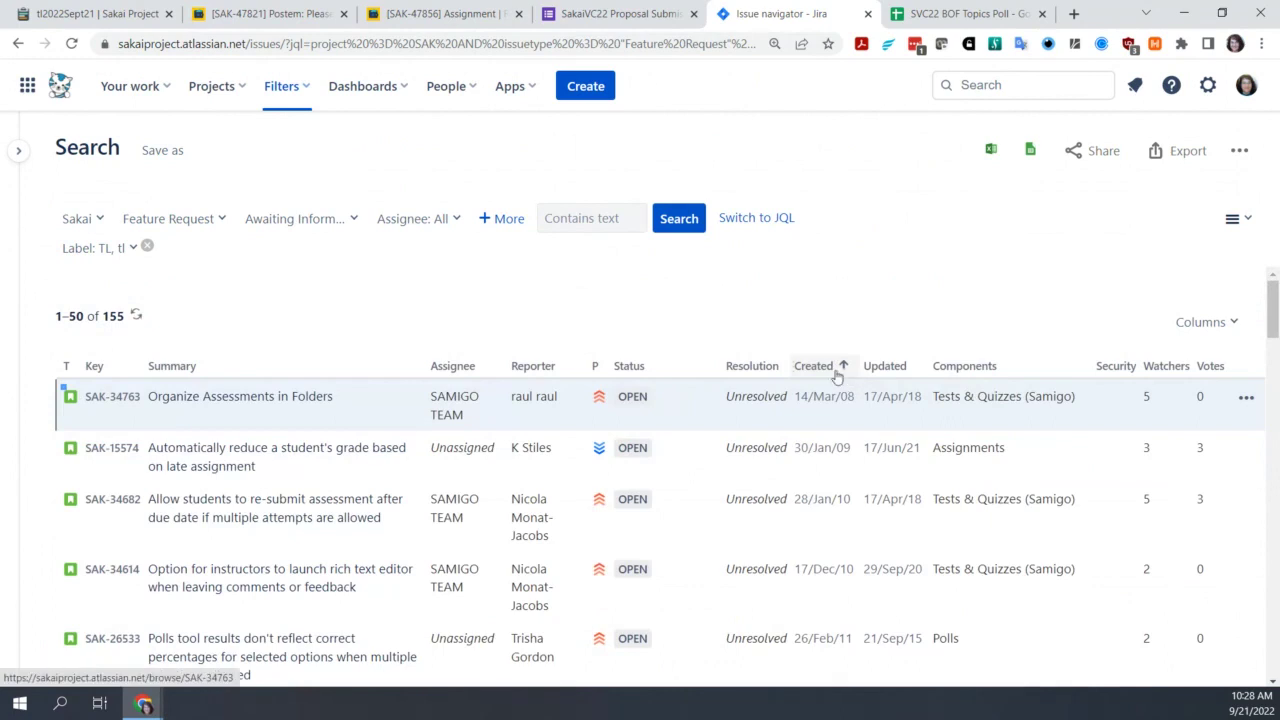
left_click(818, 366)
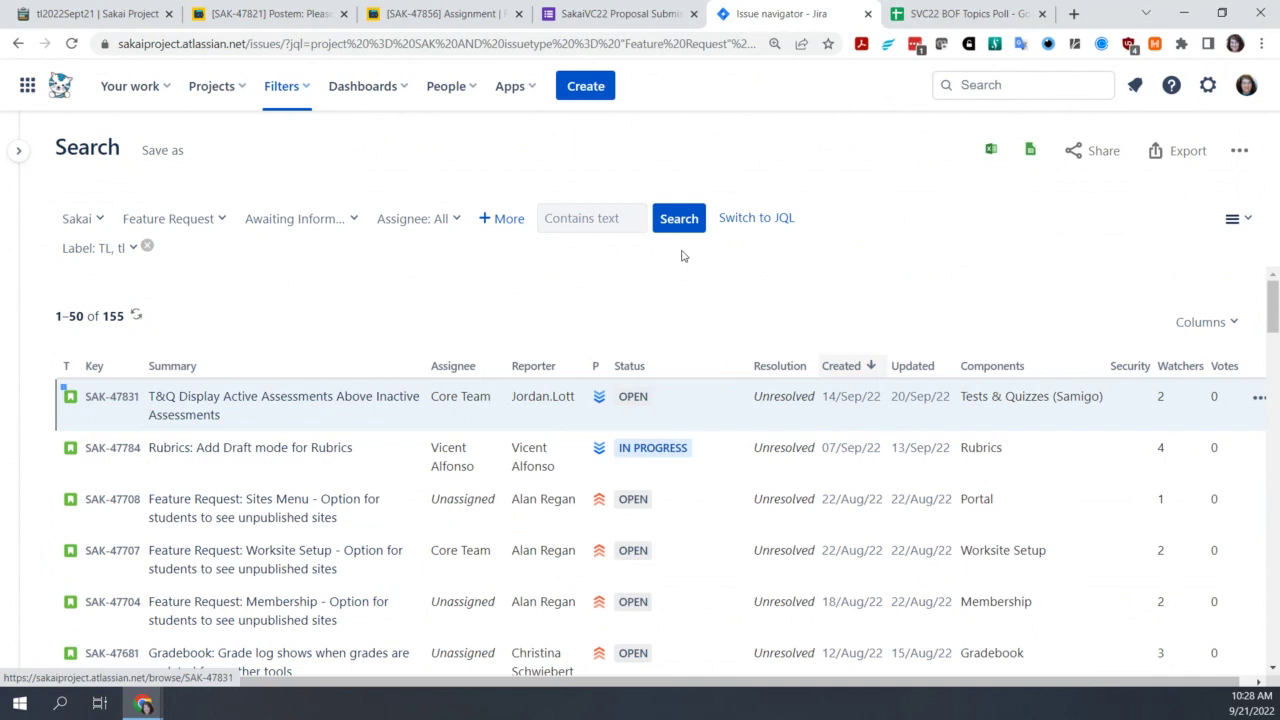
Open the top result, SAK-47831 'T&Q Display Active Assessments Above Inactive Assessments'
left_click(248, 400)
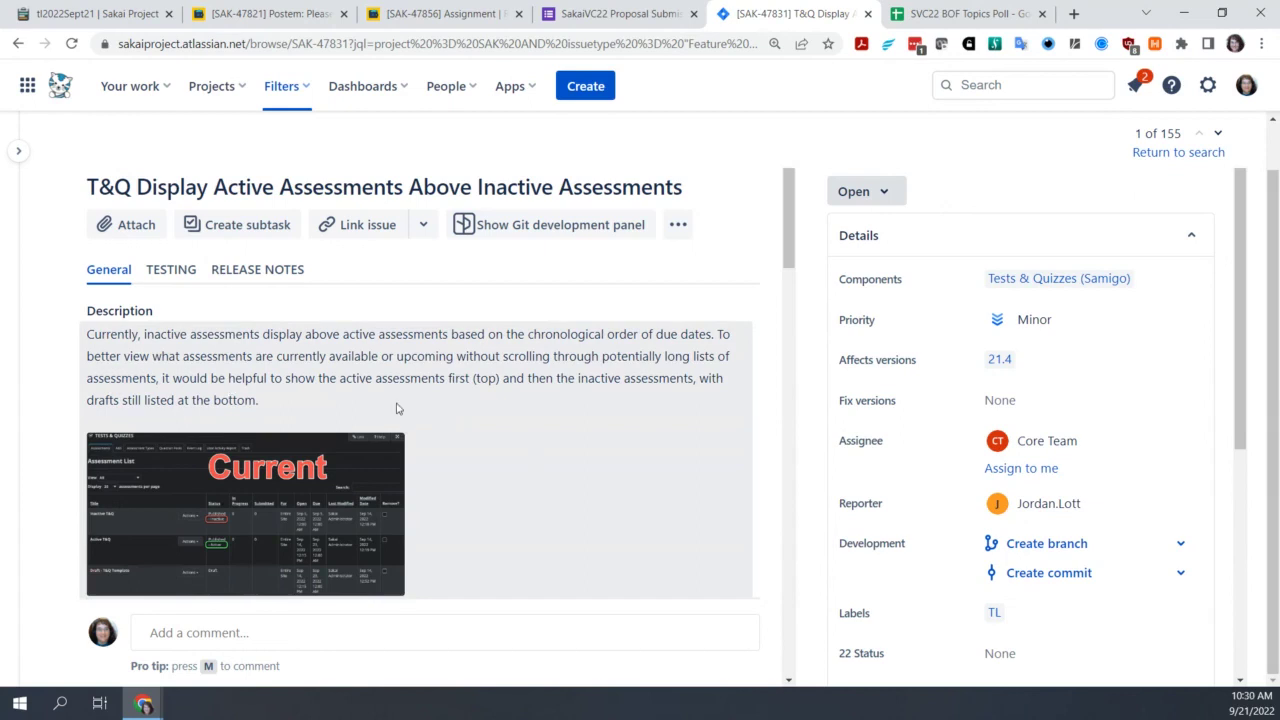
View the 'Assessment Order Active Inactive Current.jpg' screenshot enlarged, closing and reopening it to study the ordering
left_click(216, 501)
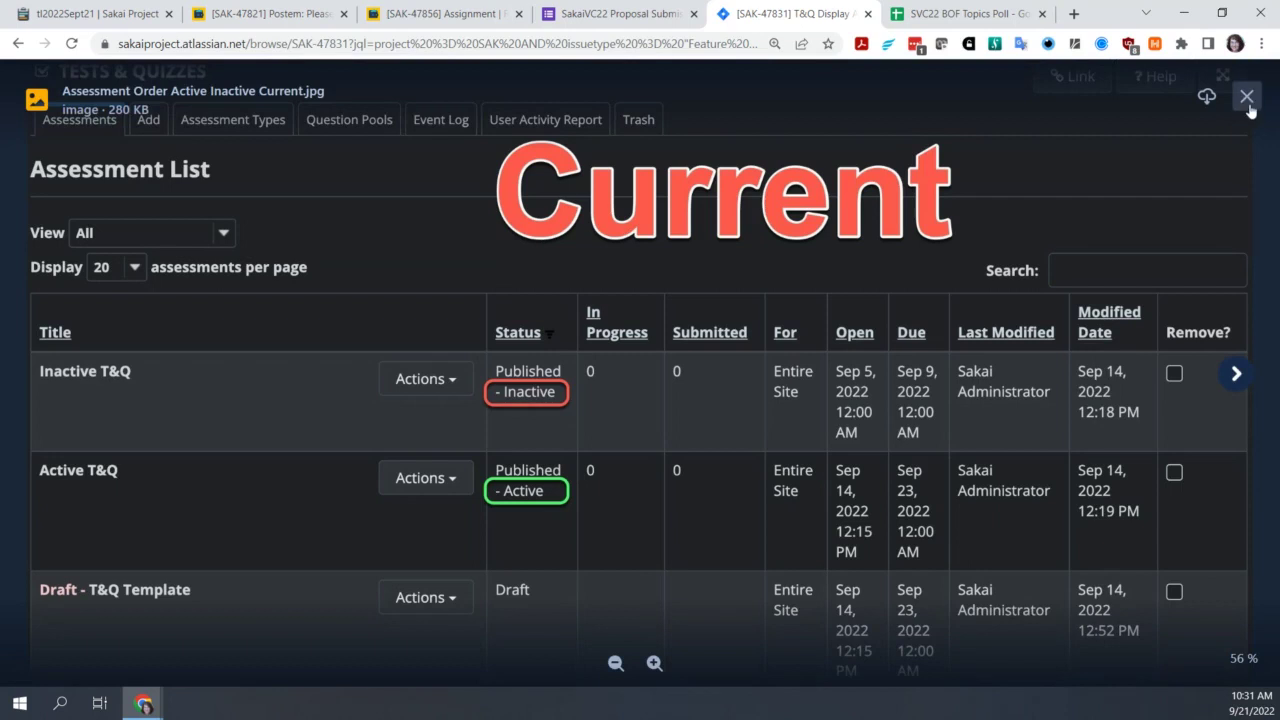
left_click(1246, 96)
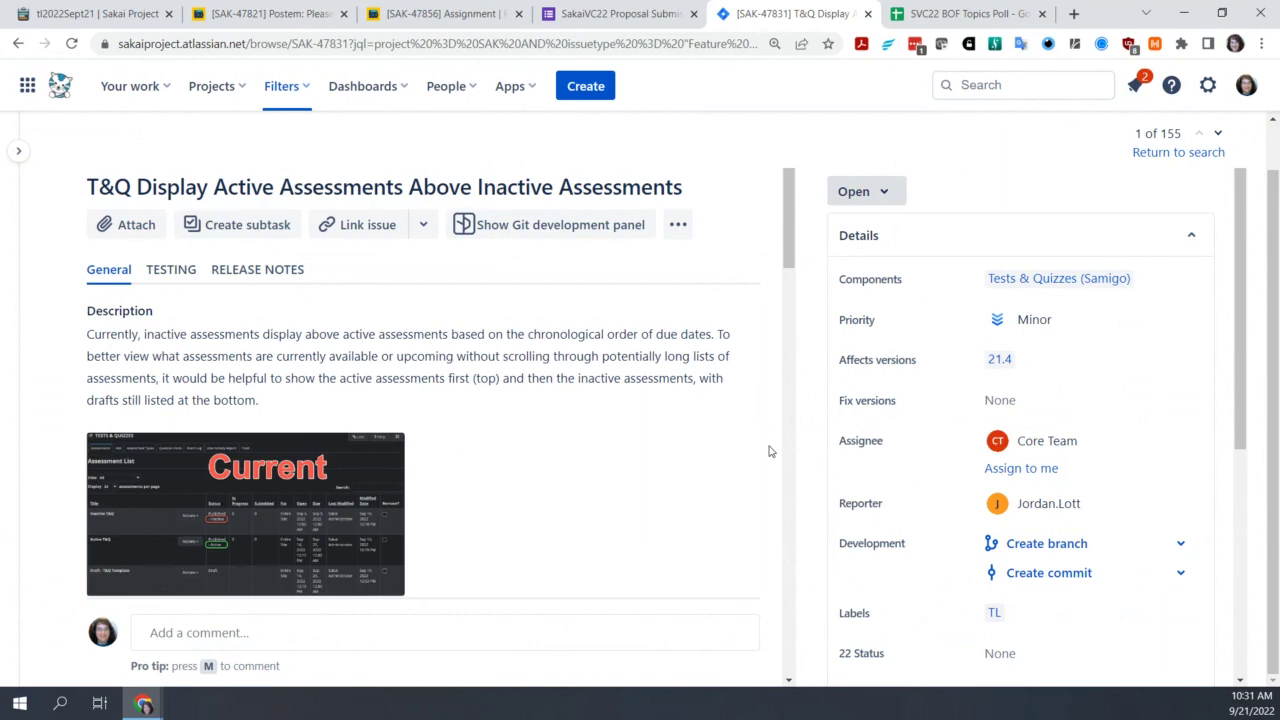
left_click(332, 535)
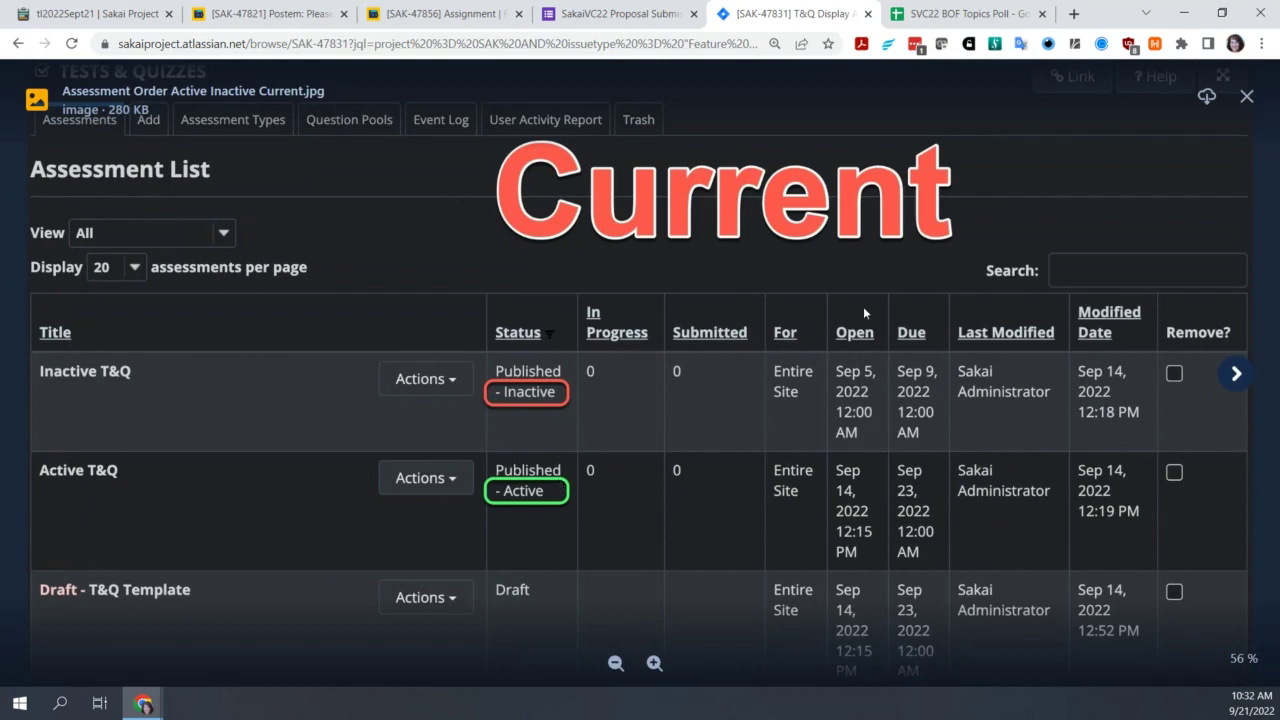
left_click(1246, 97)
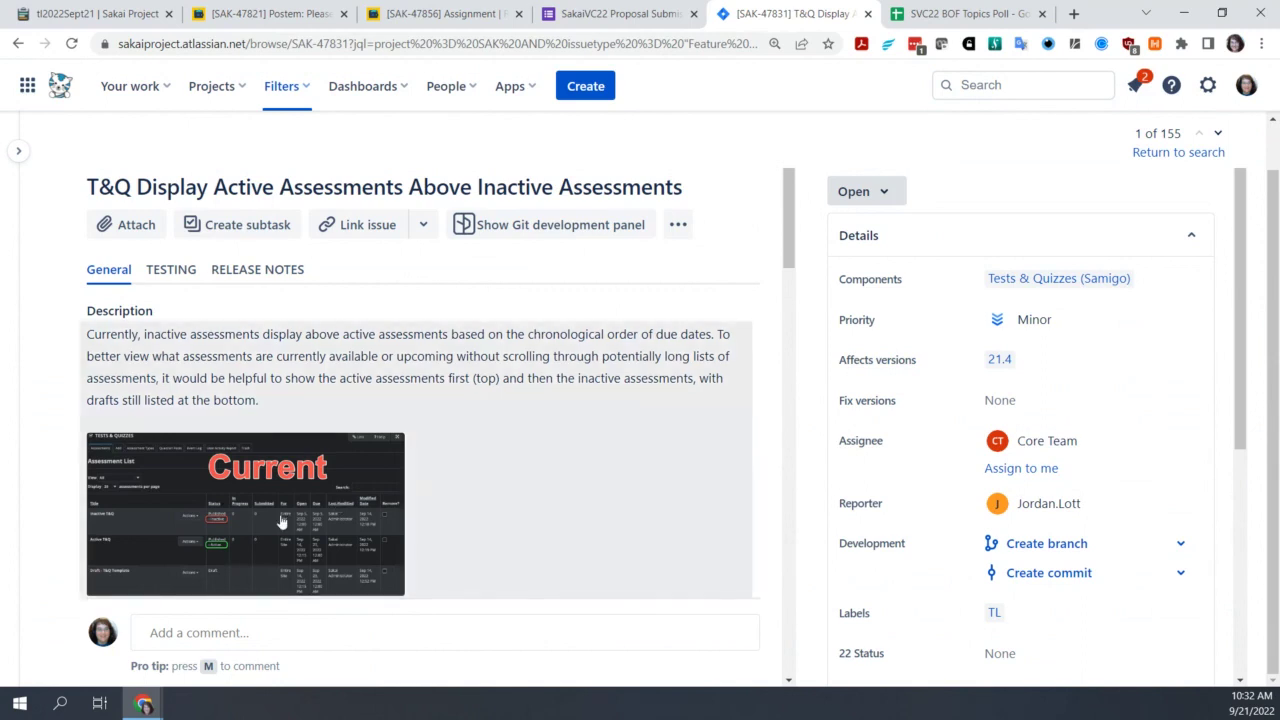
left_click(280, 523)
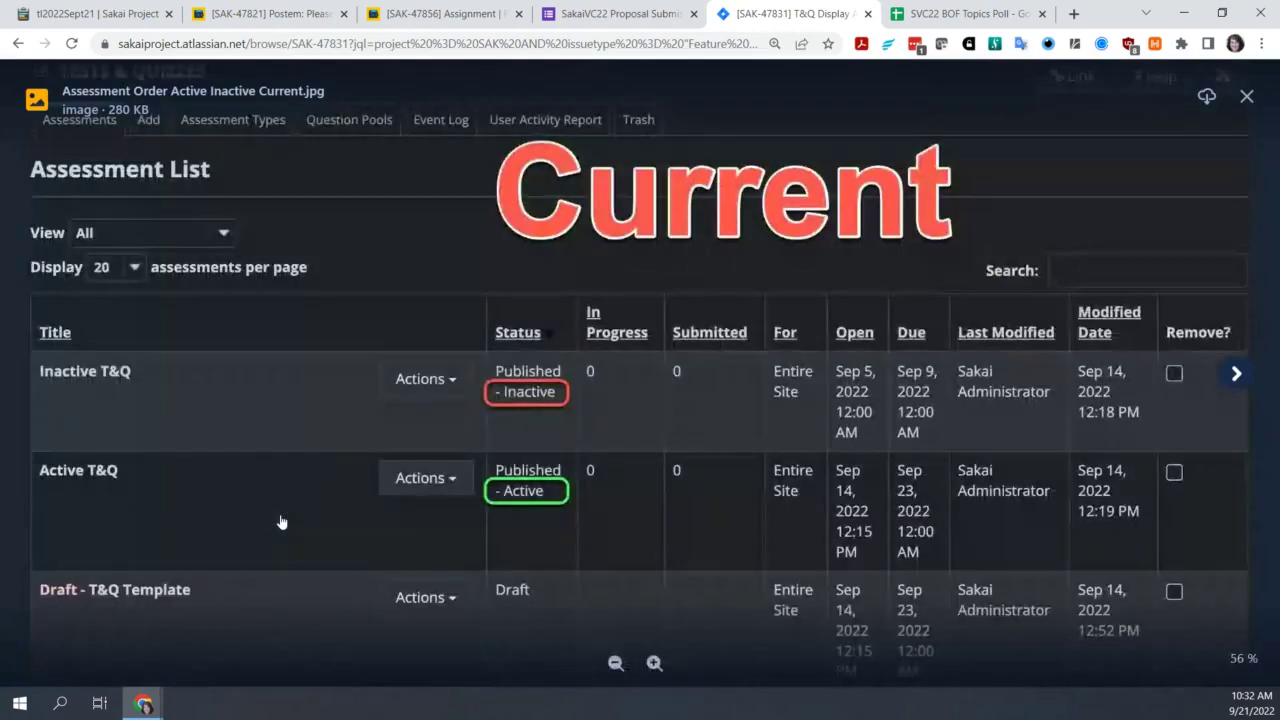
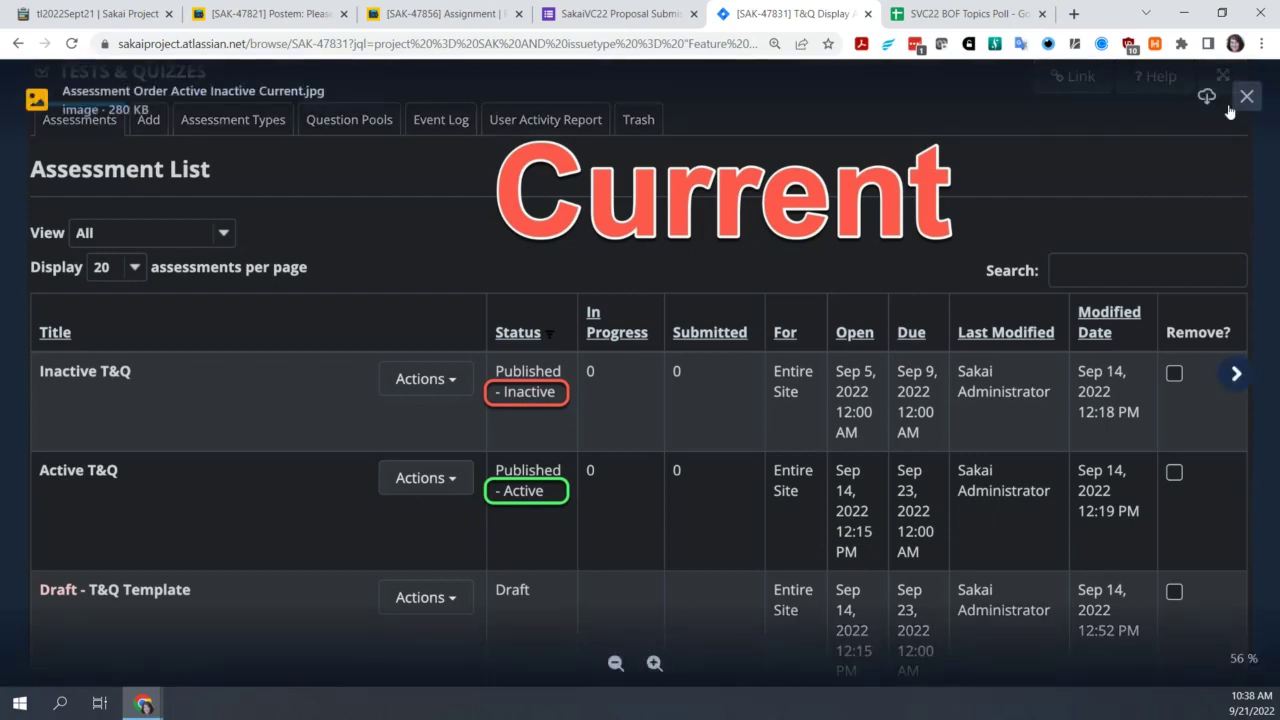
Close the enlarged Current screenshot and scroll back up the SAK-47831 issue page
left_click(1247, 97)
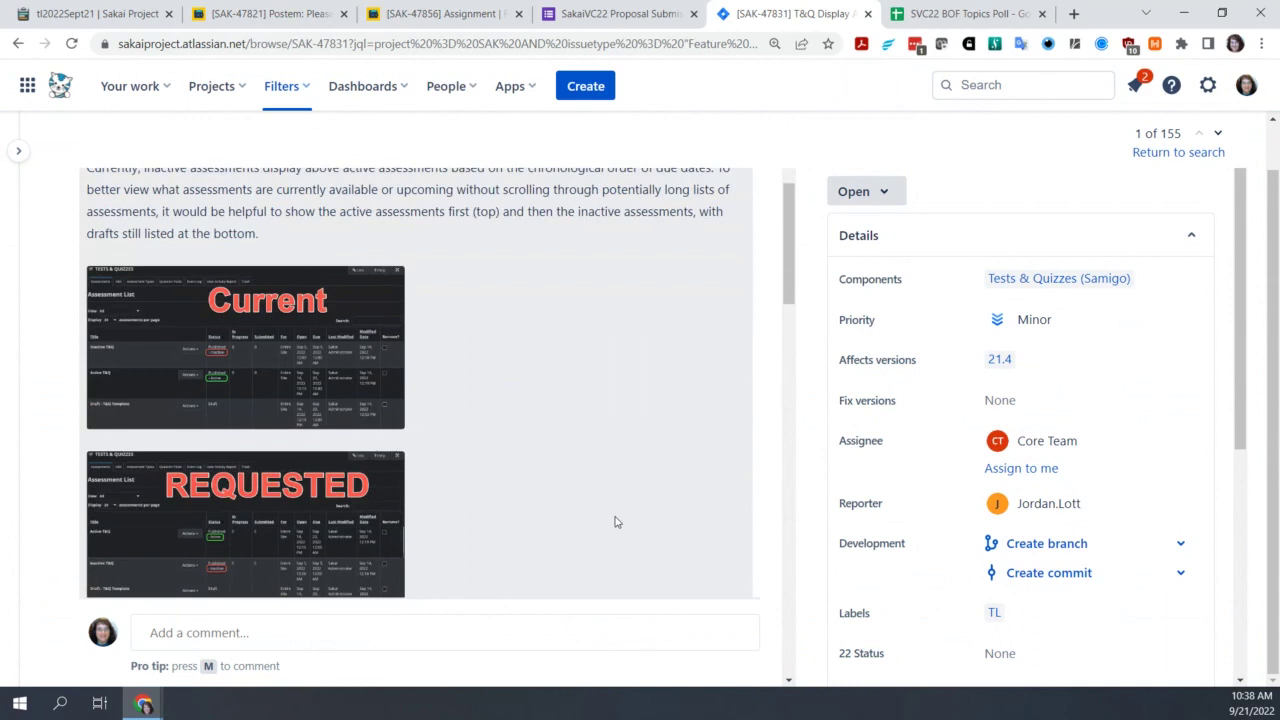
scroll(615, 521, "up", 2)
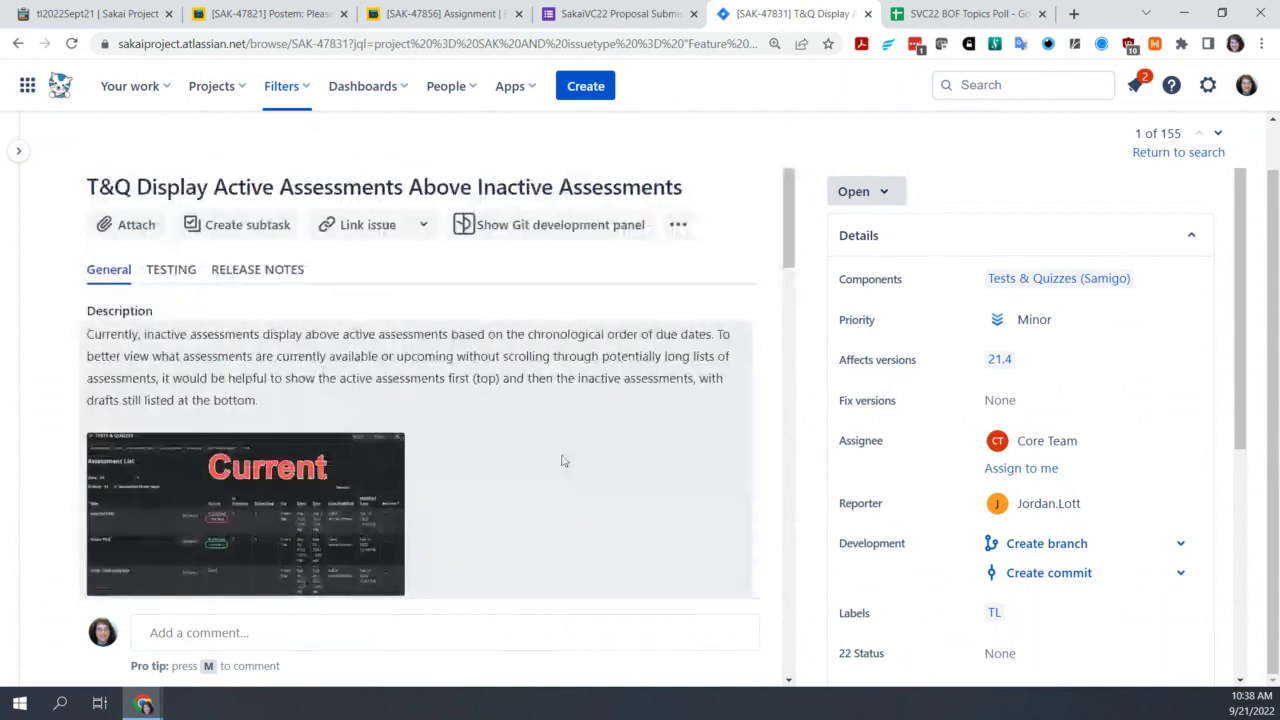
Scroll SAK-47831 down to the comment proposing a status sort order: Active, Inactive, Drafts, then title A–Z
scroll(563, 461, "down", 2)
scroll(563, 461, "down", 4)
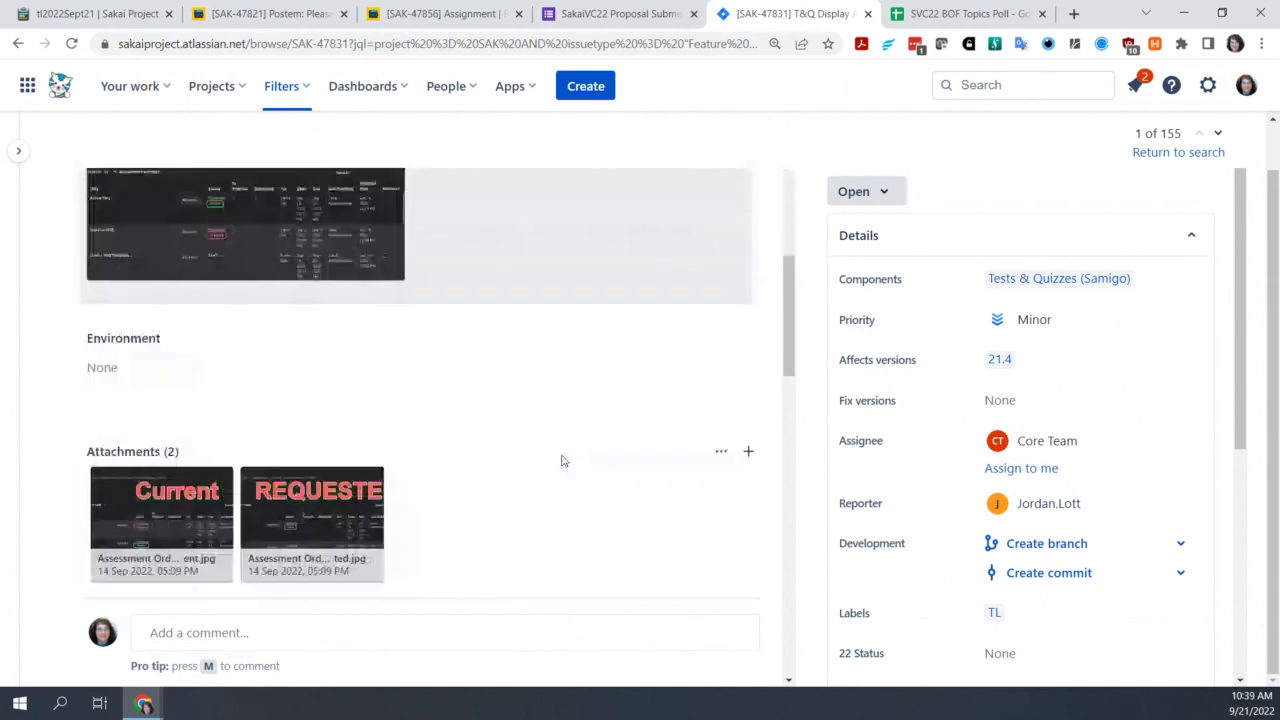
scroll(563, 461, "down", 2)
scroll(563, 461, "down", 2)
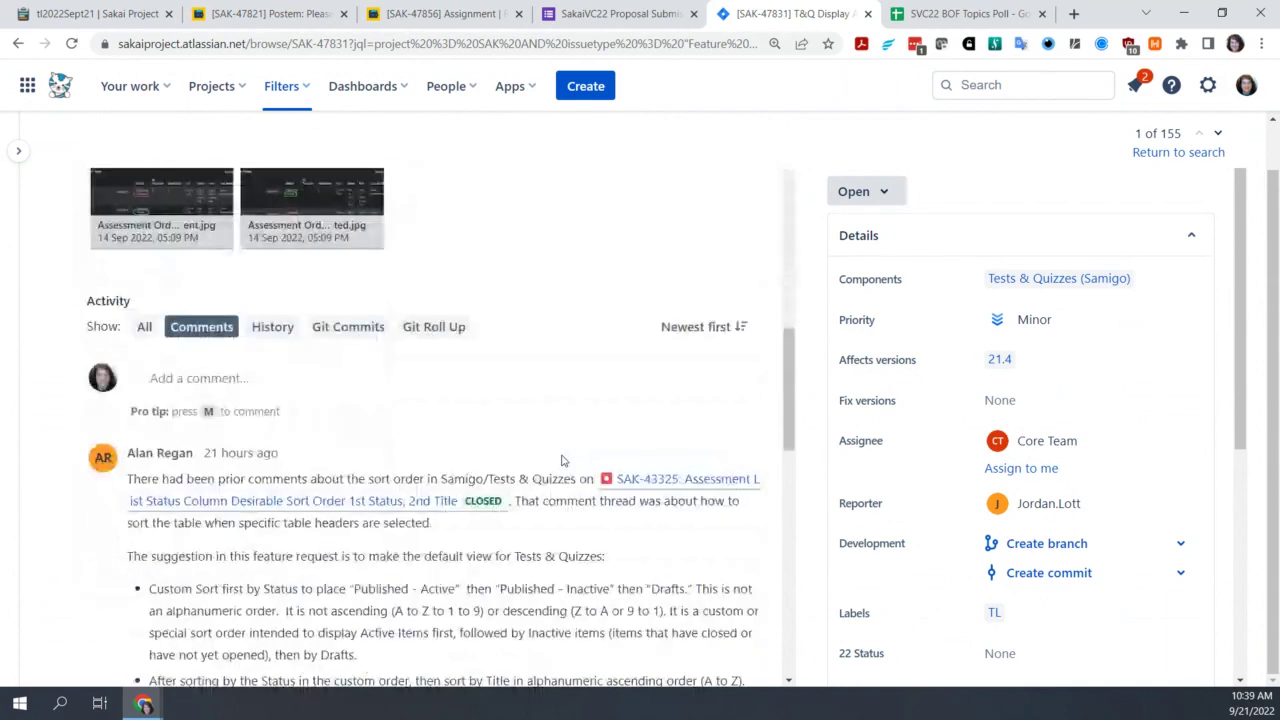
scroll(563, 461, "down", 3)
scroll(613, 516, "down", 1)
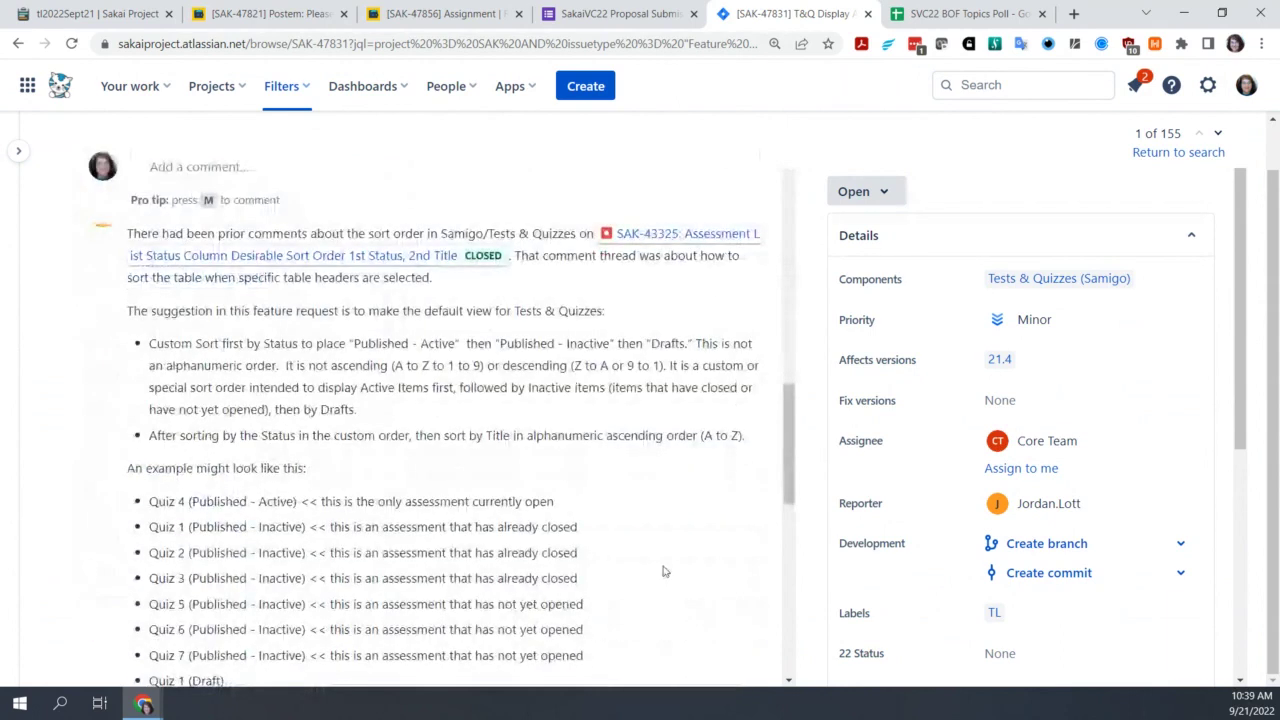
scroll(663, 571, "up", 1)
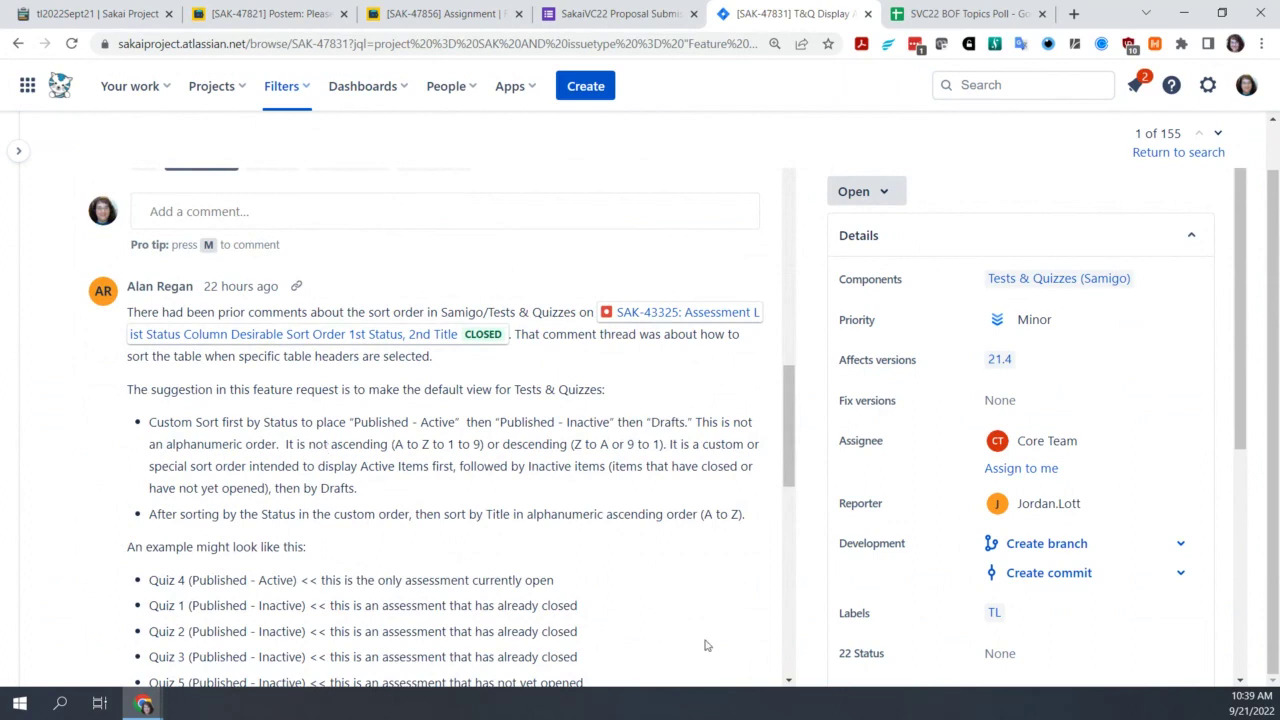
scroll(670, 595, "down", 1)
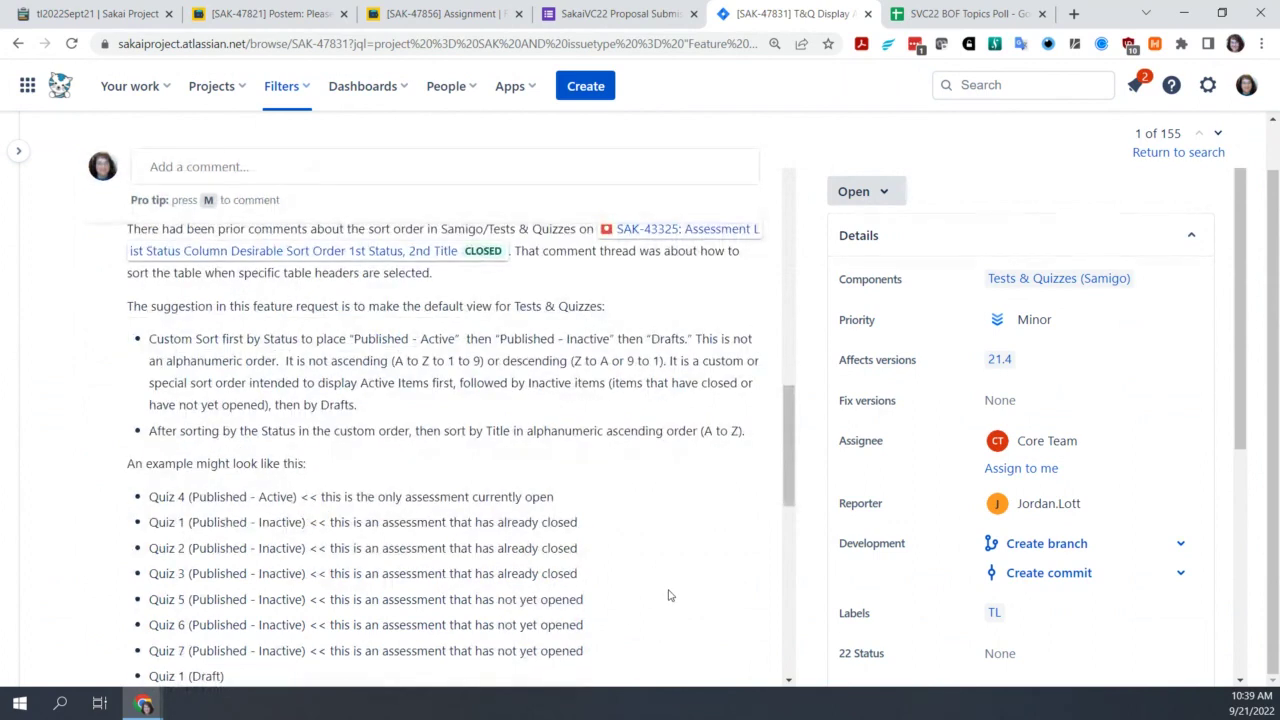
scroll(670, 595, "down", 1)
scroll(670, 595, "up", 1)
scroll(669, 594, "up", 1)
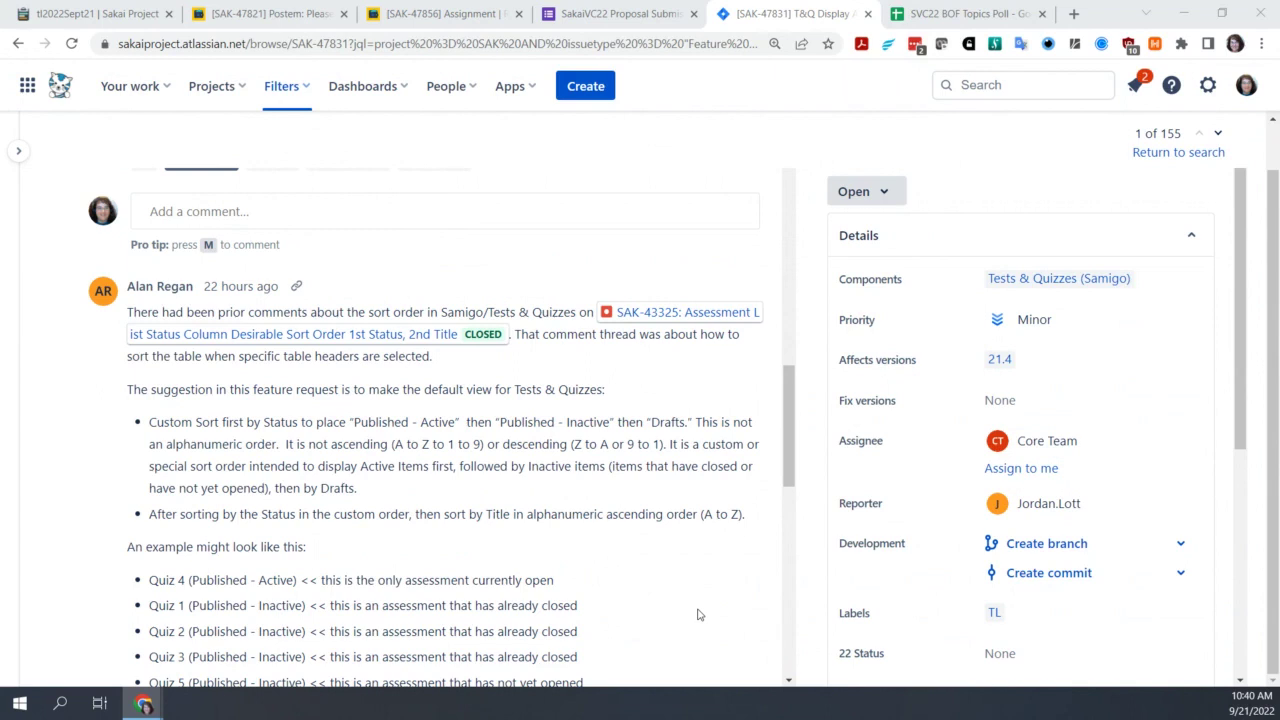
Read on to the comment's suggestion to rename statuses to Active, Closed, Queued and Working Copy
scroll(698, 614, "down", 2)
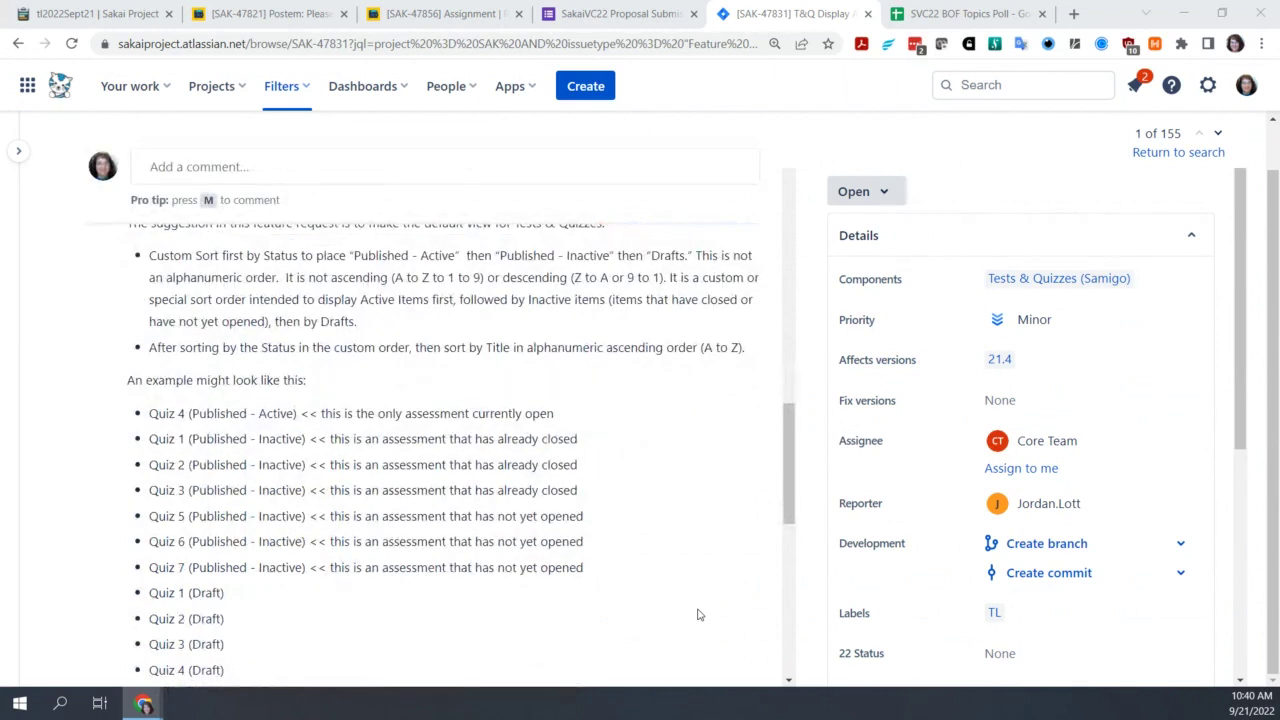
scroll(698, 614, "down", 1)
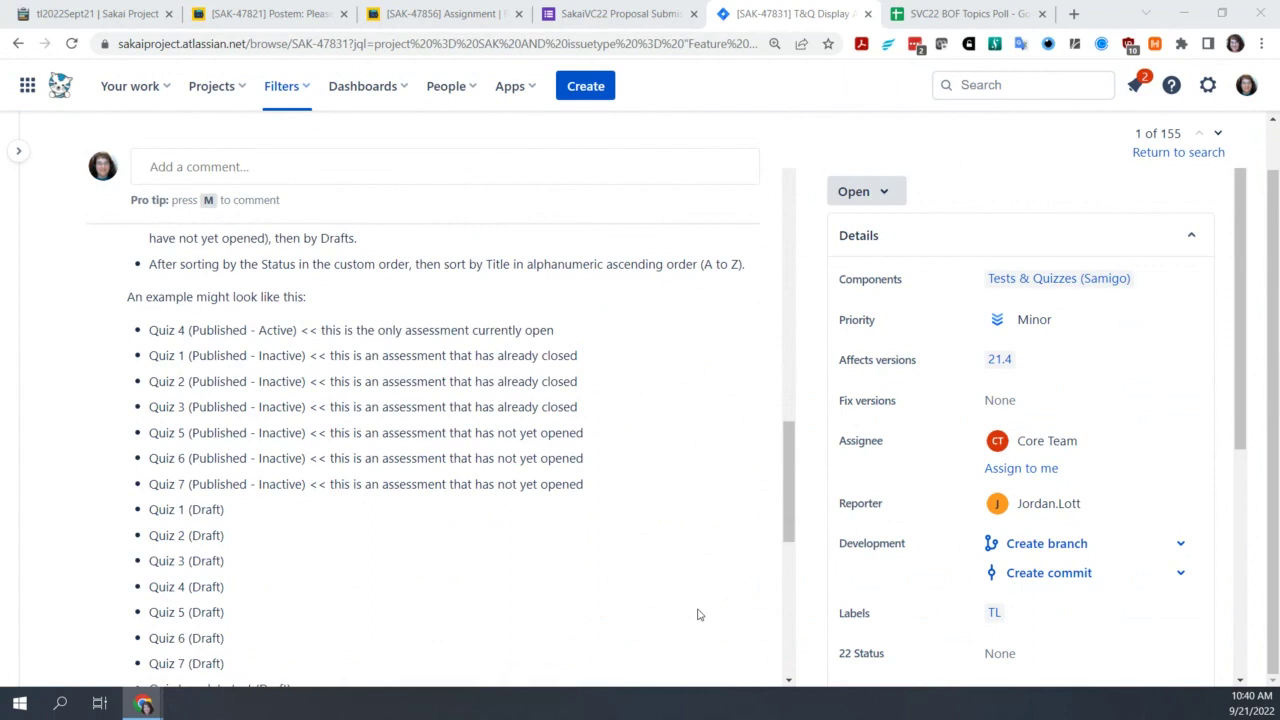
scroll(698, 614, "down", 1)
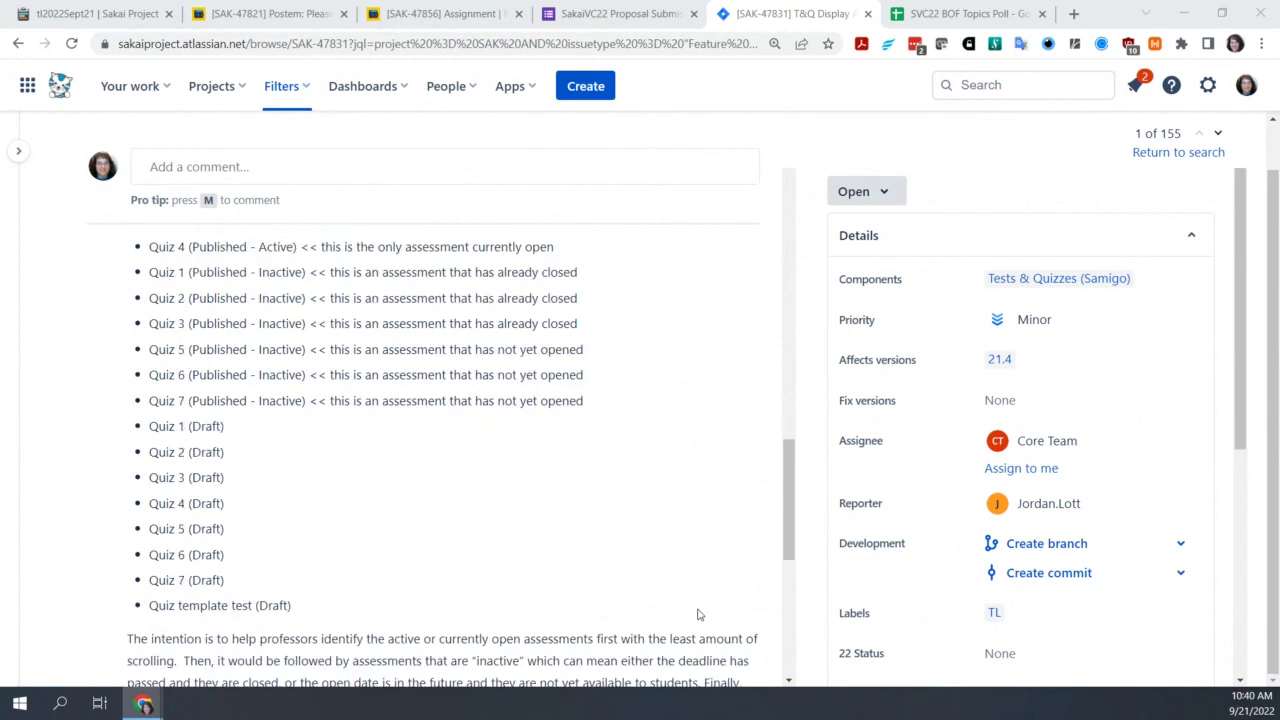
scroll(698, 614, "down", 1)
scroll(698, 614, "down", 1)
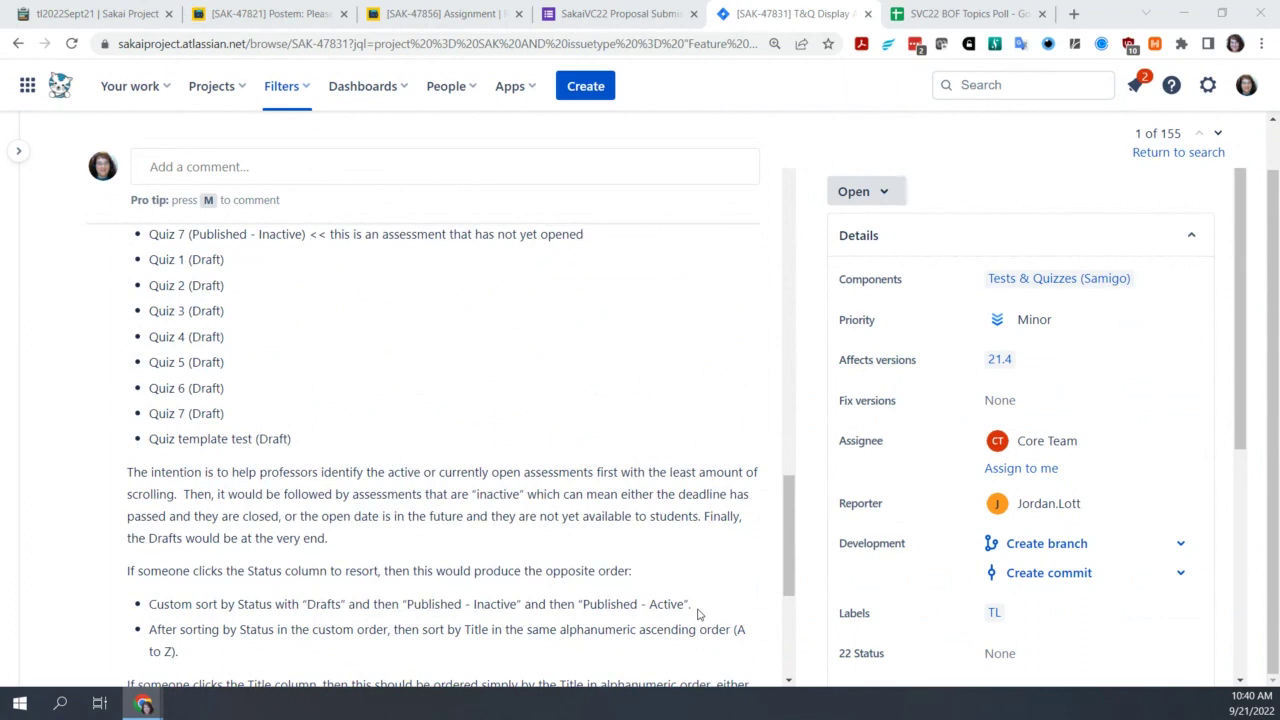
scroll(698, 614, "down", 1)
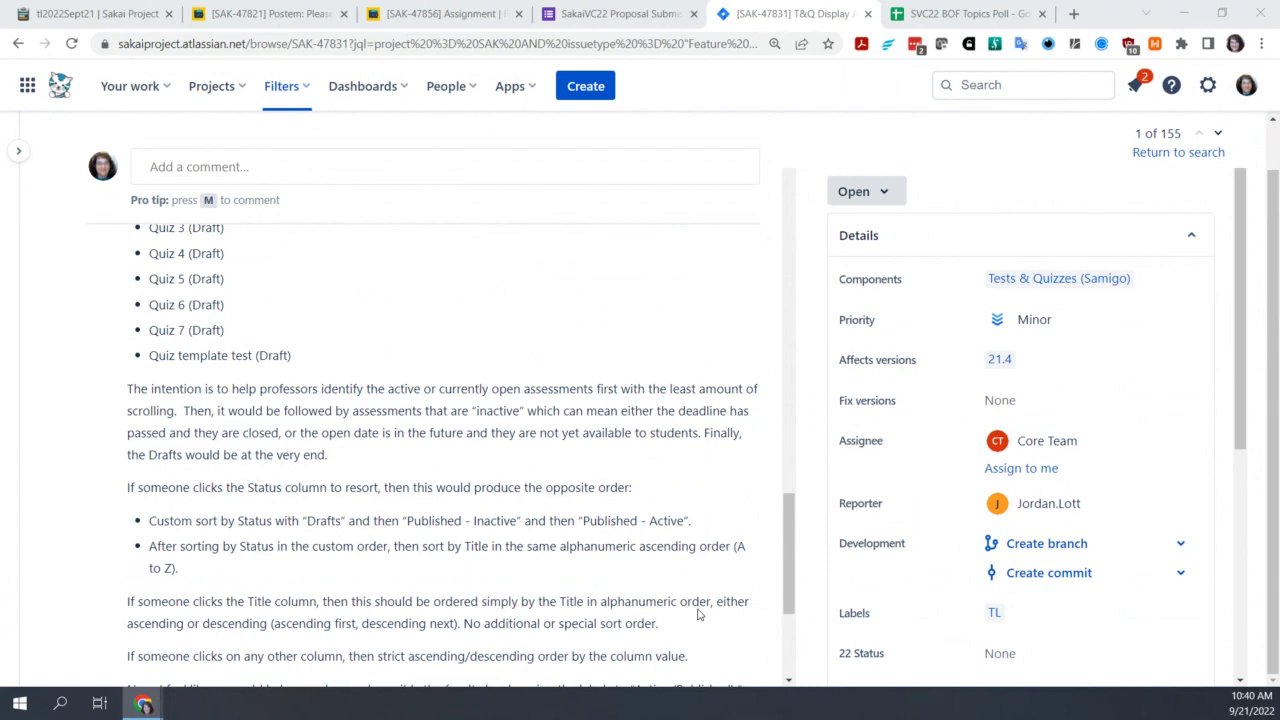
scroll(698, 614, "down", 3)
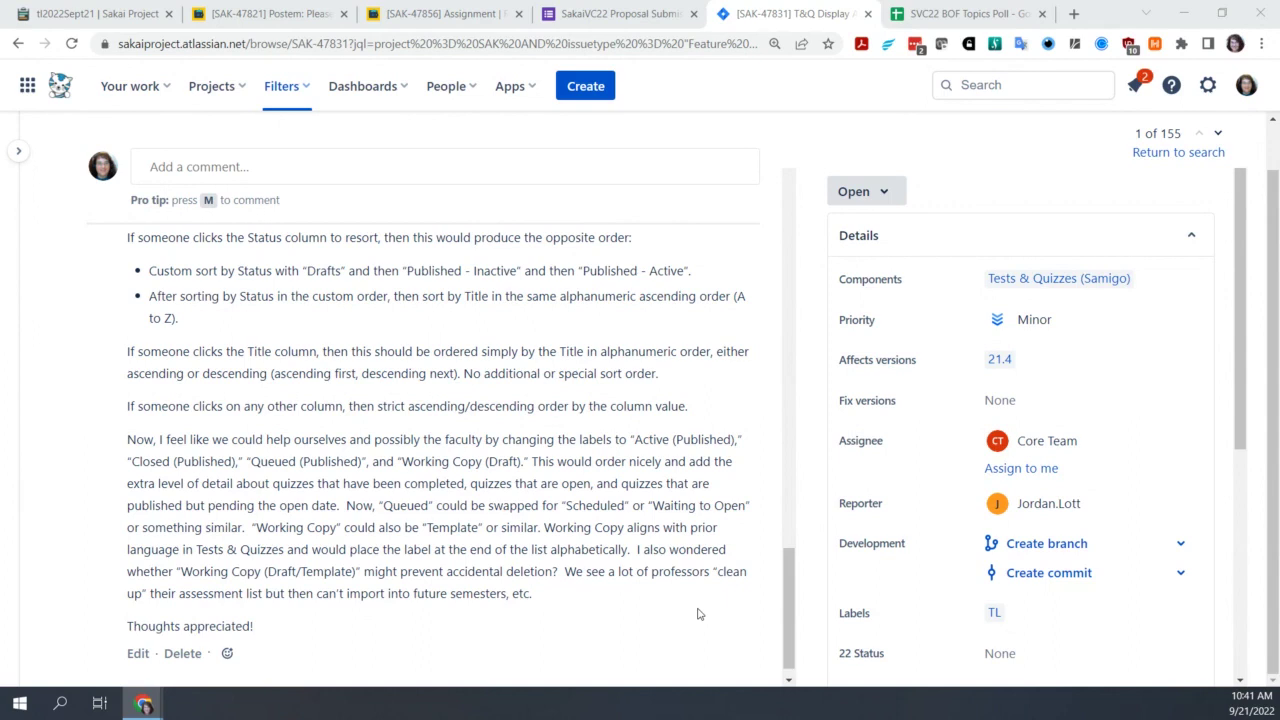
scroll(698, 614, "down", 1)
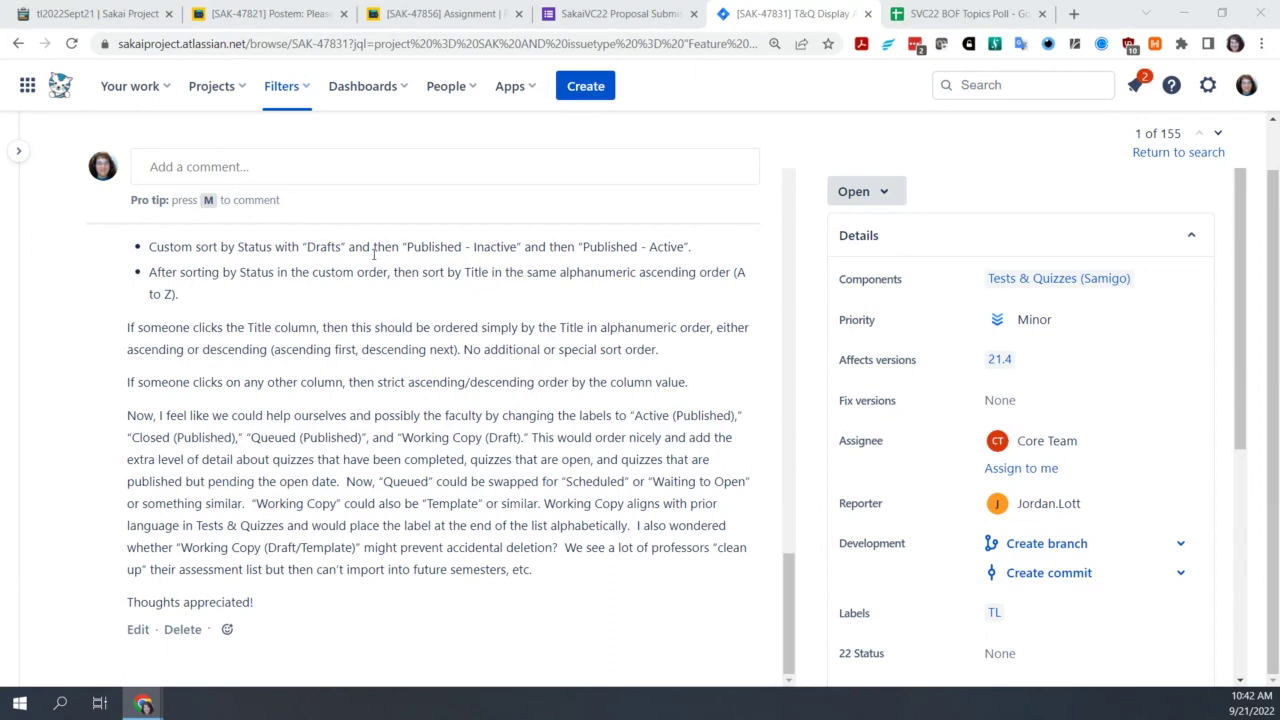
scroll(374, 253, "up", 3)
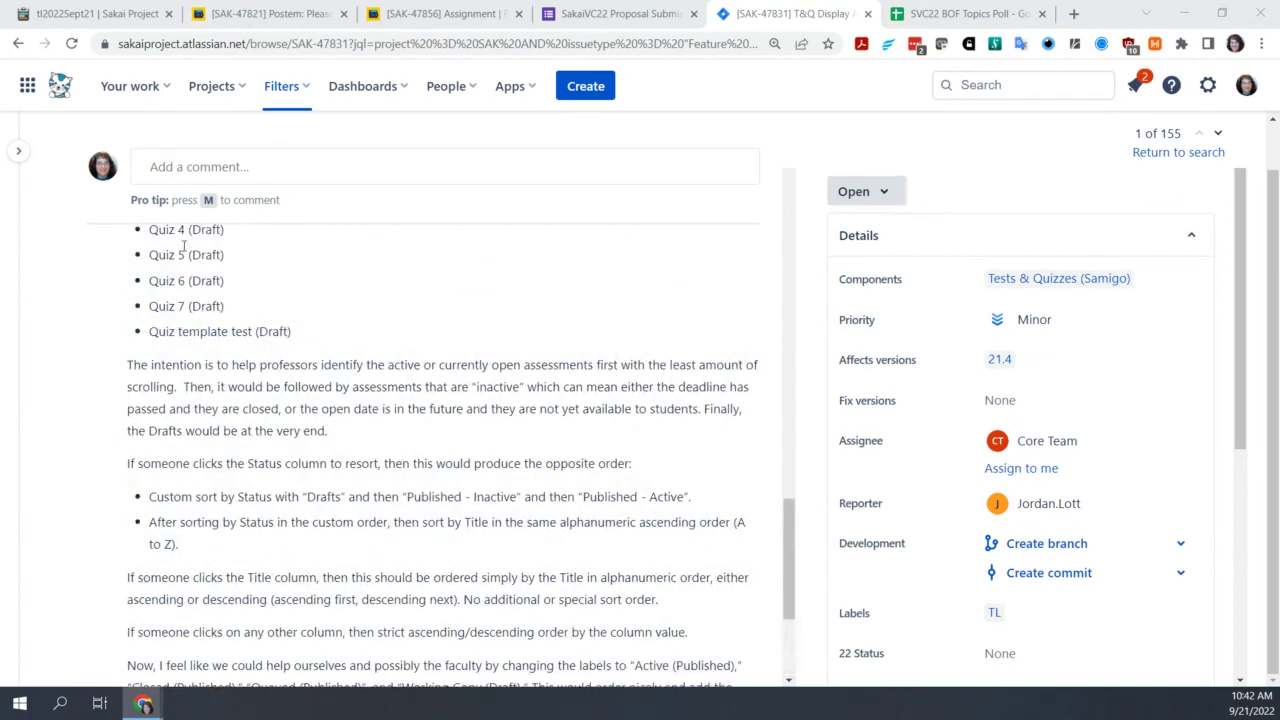
scroll(221, 493, "down", 5)
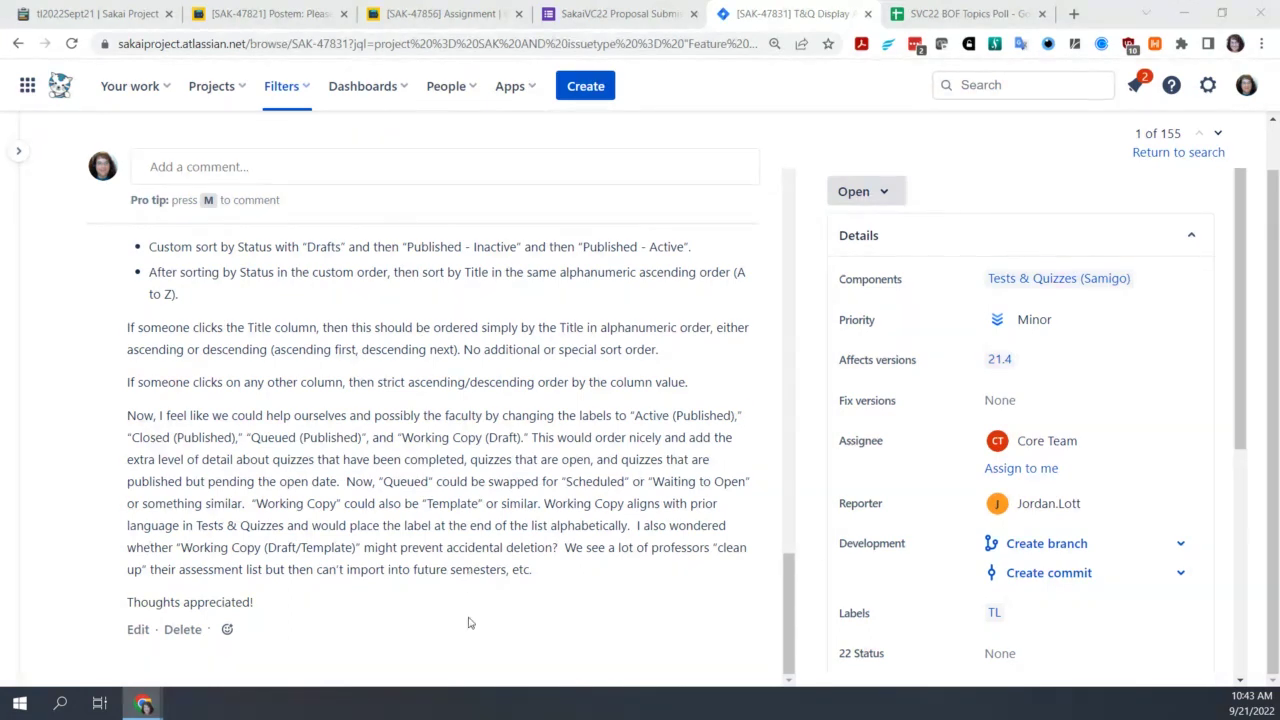
In Etherpad, add the sub-bullet 'we liked the labels' under the SAK-47831 ticket
left_click(120, 14)
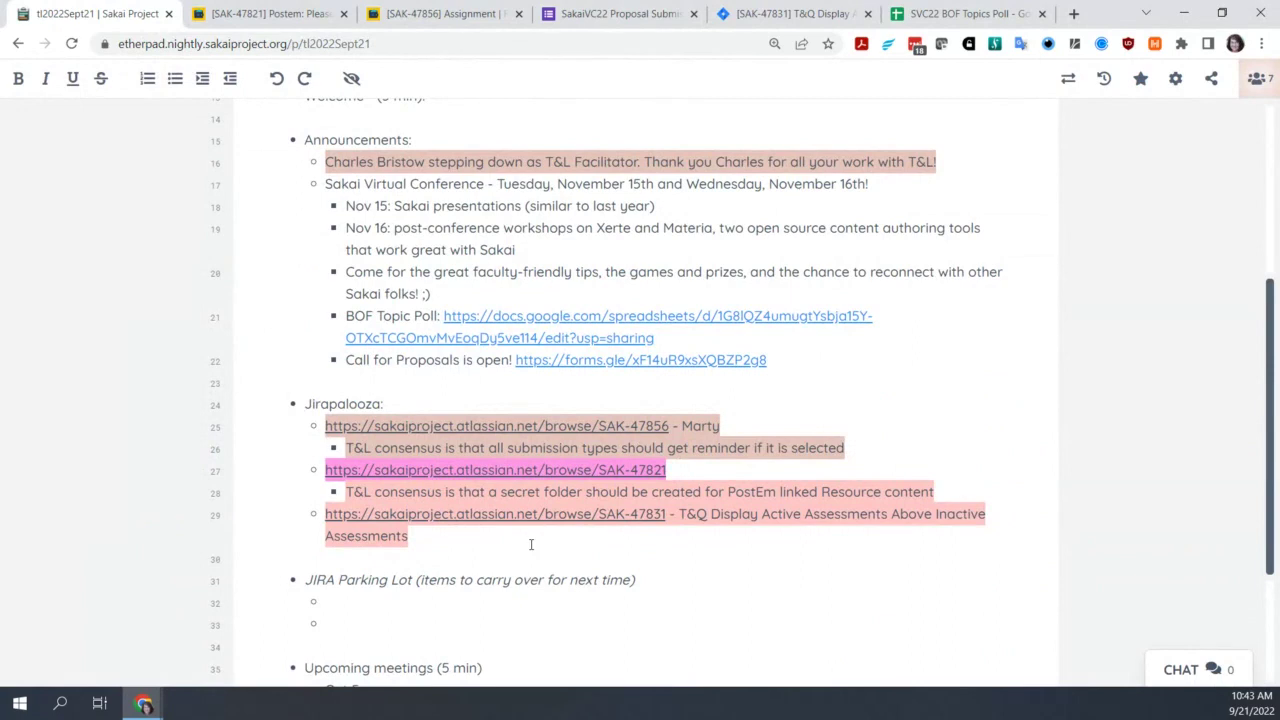
left_click(431, 530)
key("Return")
key("Tab")
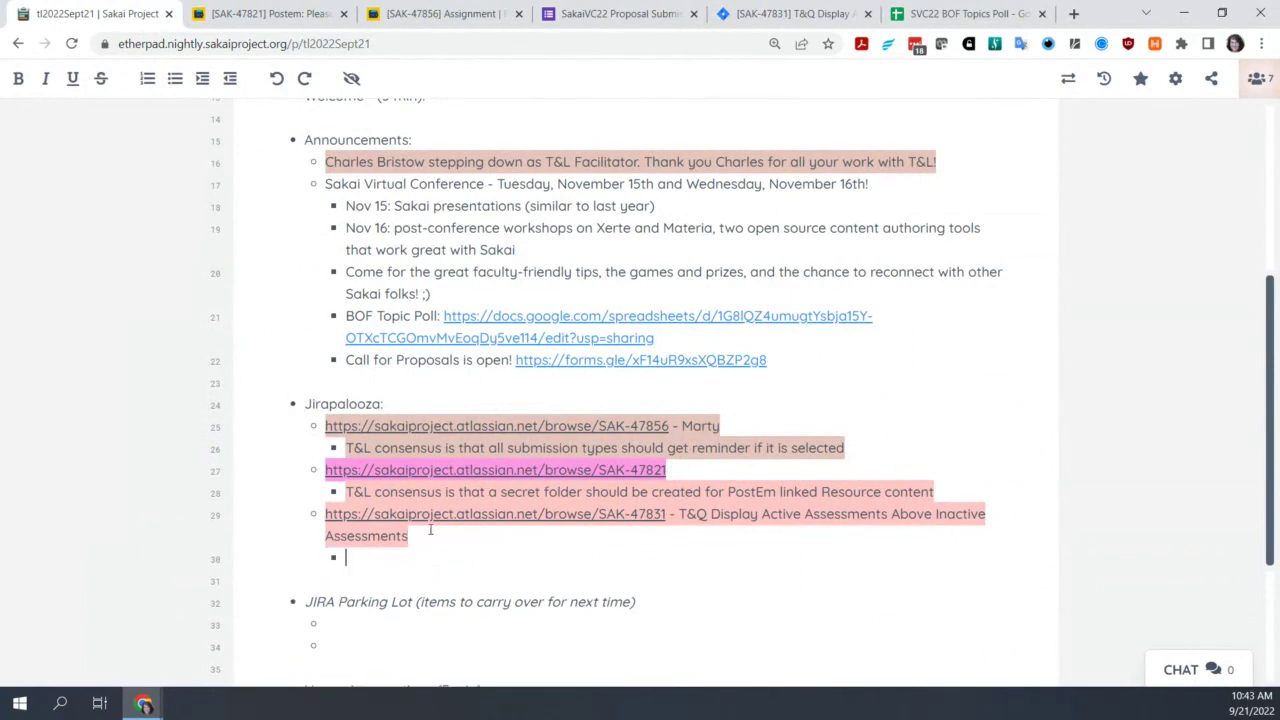
type("we liked the labels")
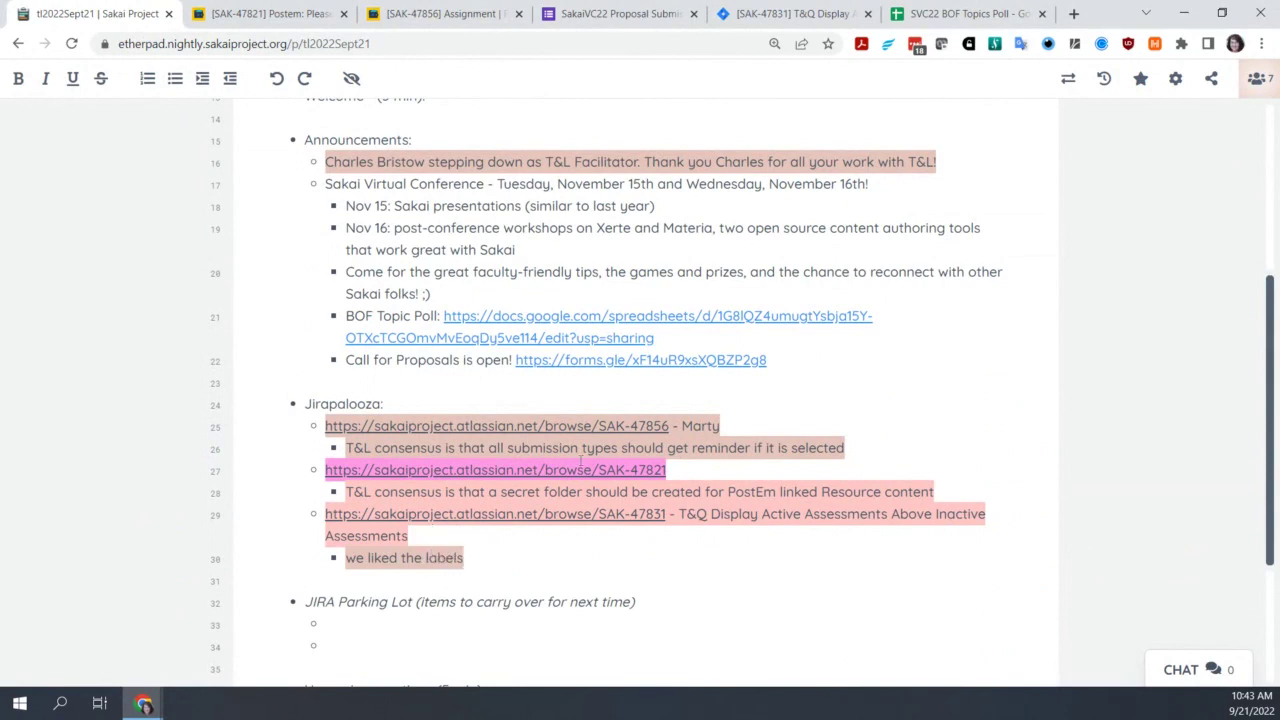
Add a new empty ticket-level bullet below the 'we liked the labels' note
left_click(736, 471)
key("Return")
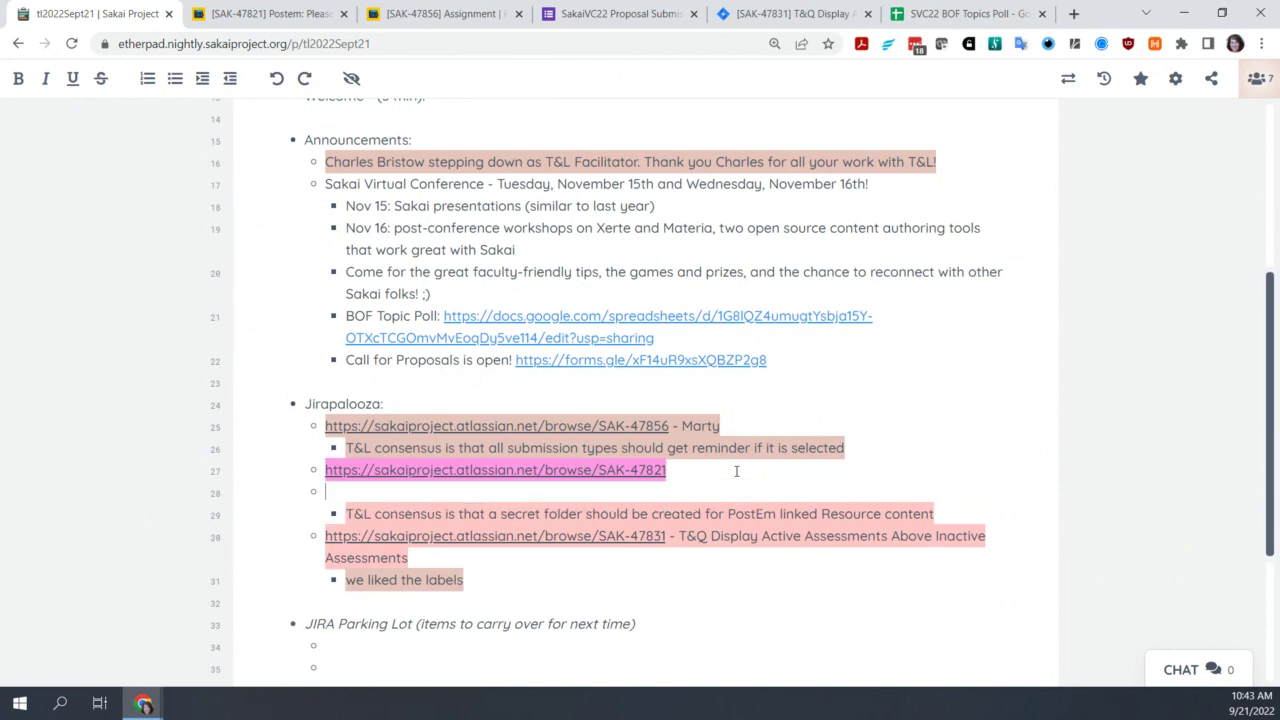
key("BackSpace")
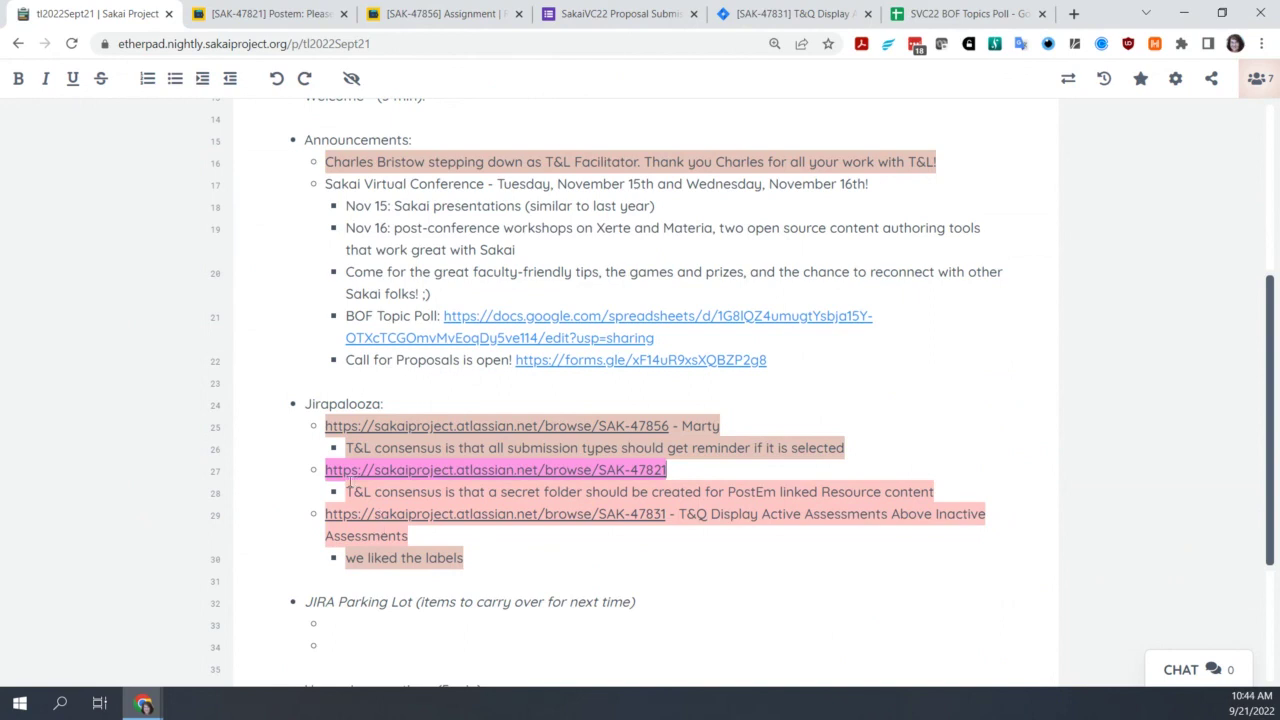
left_click(487, 558)
key("Return")
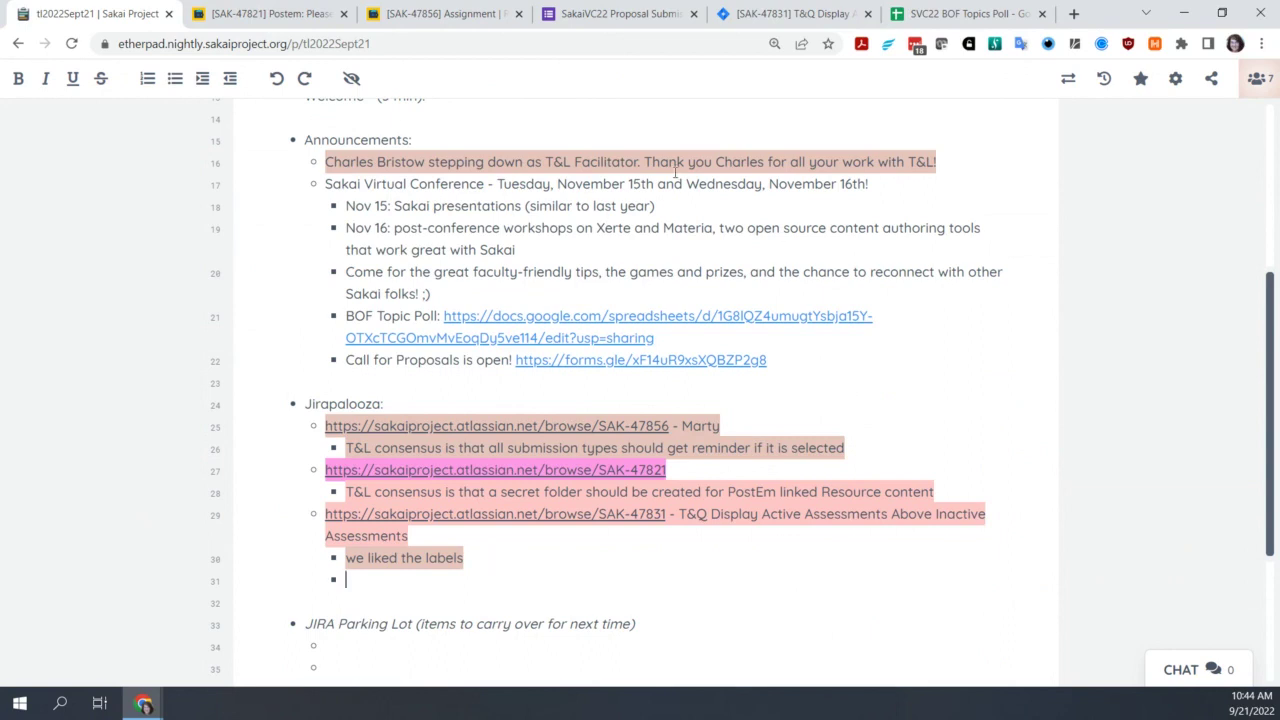
left_click(230, 78)
left_click(768, 14)
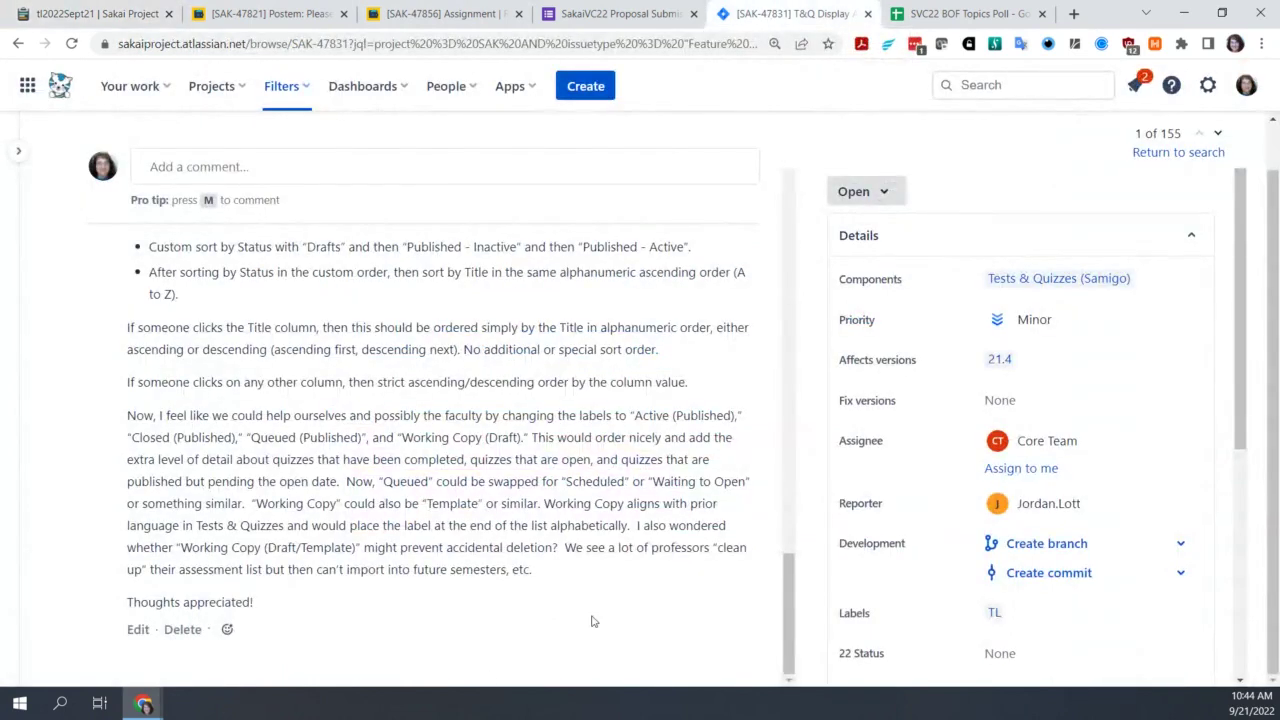
scroll(591, 622, "up", 4)
scroll(591, 622, "down", 1)
scroll(591, 622, "down", 3)
scroll(591, 622, "up", 5)
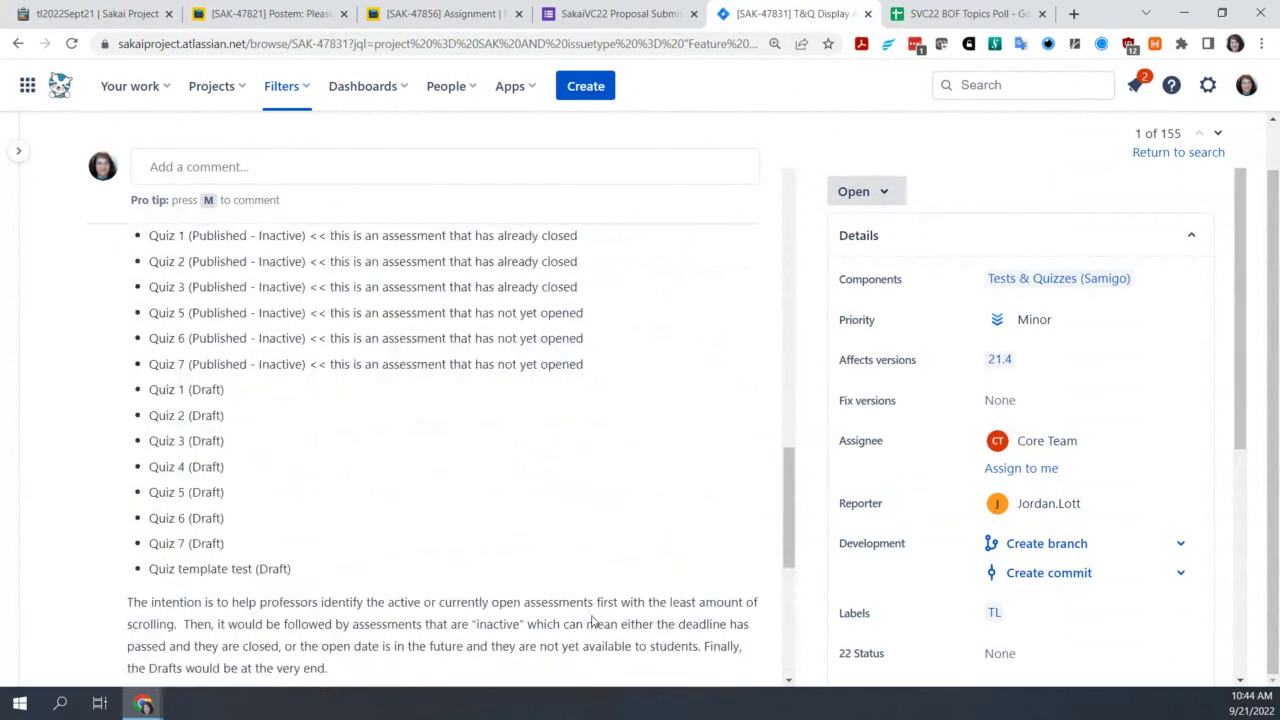
scroll(591, 622, "up", 8)
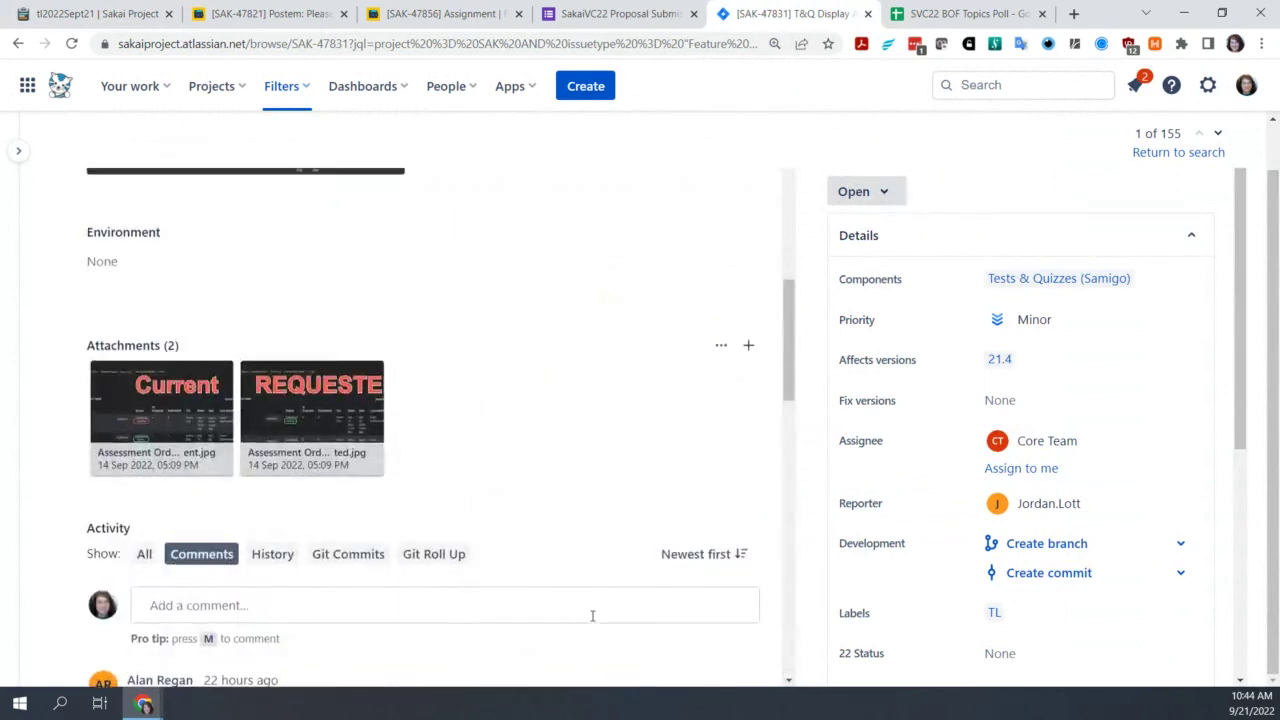
scroll(592, 616, "up", 5)
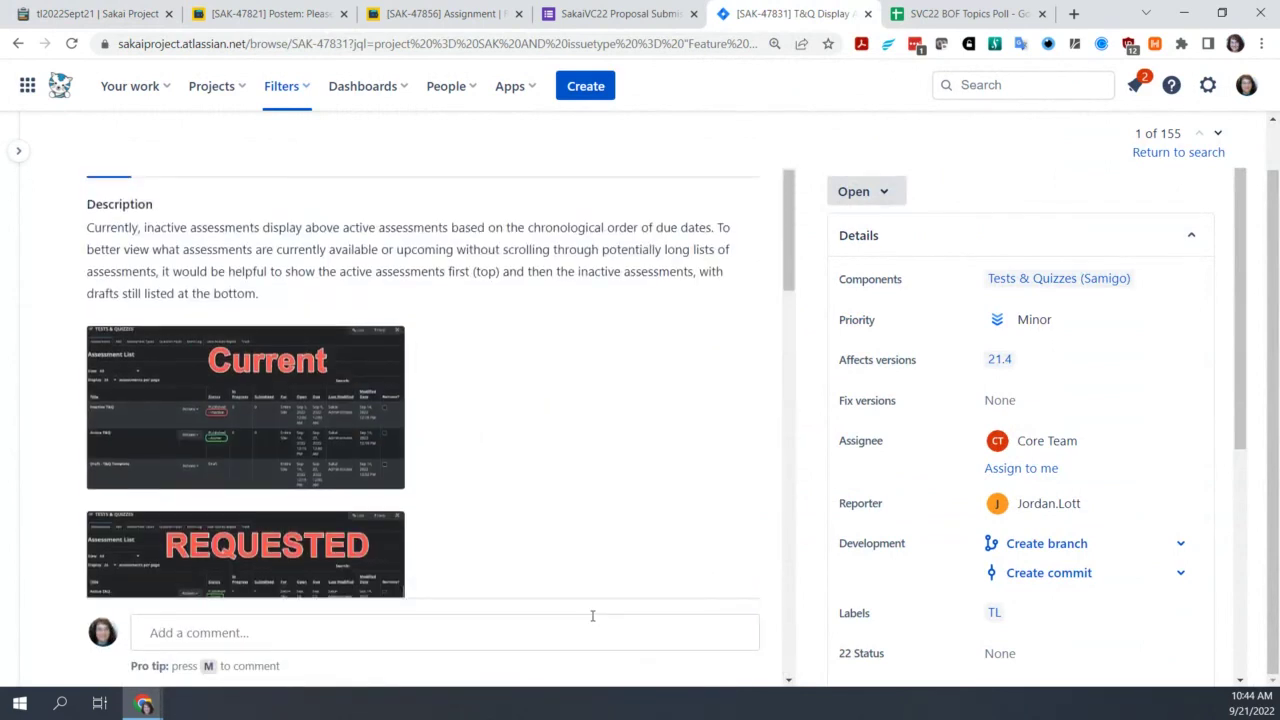
scroll(592, 616, "up", 1)
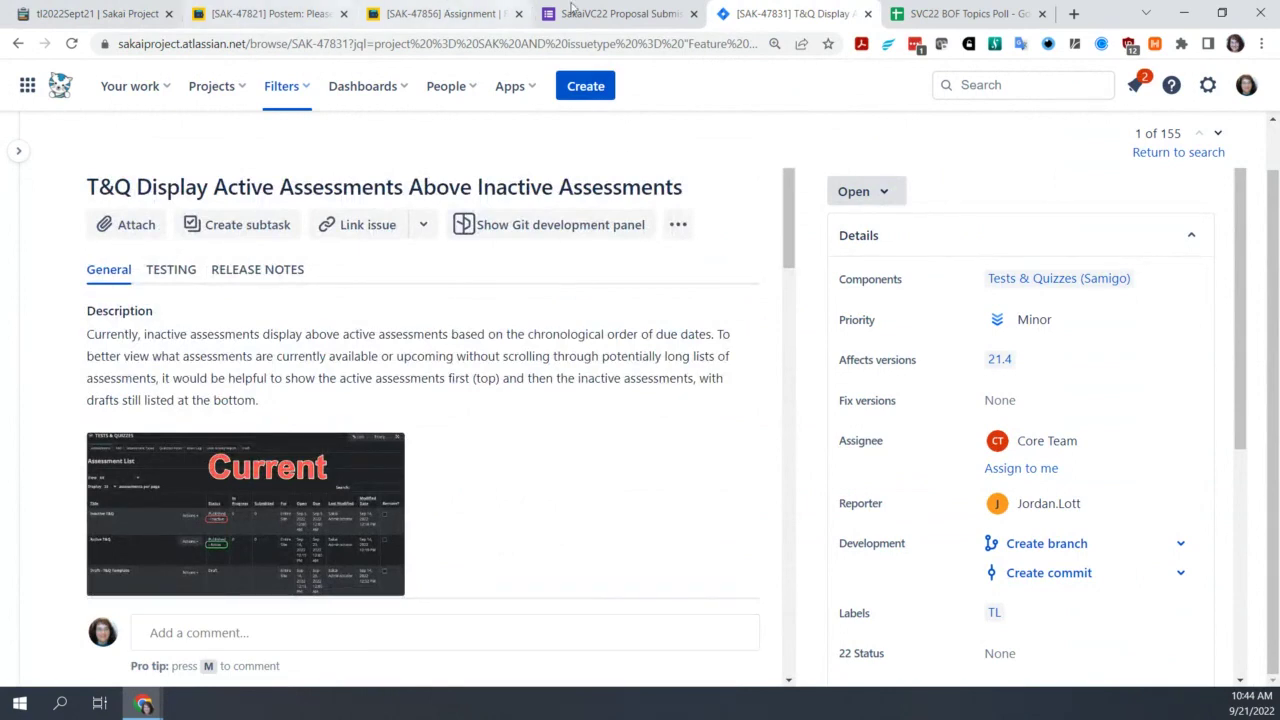
left_click(110, 14)
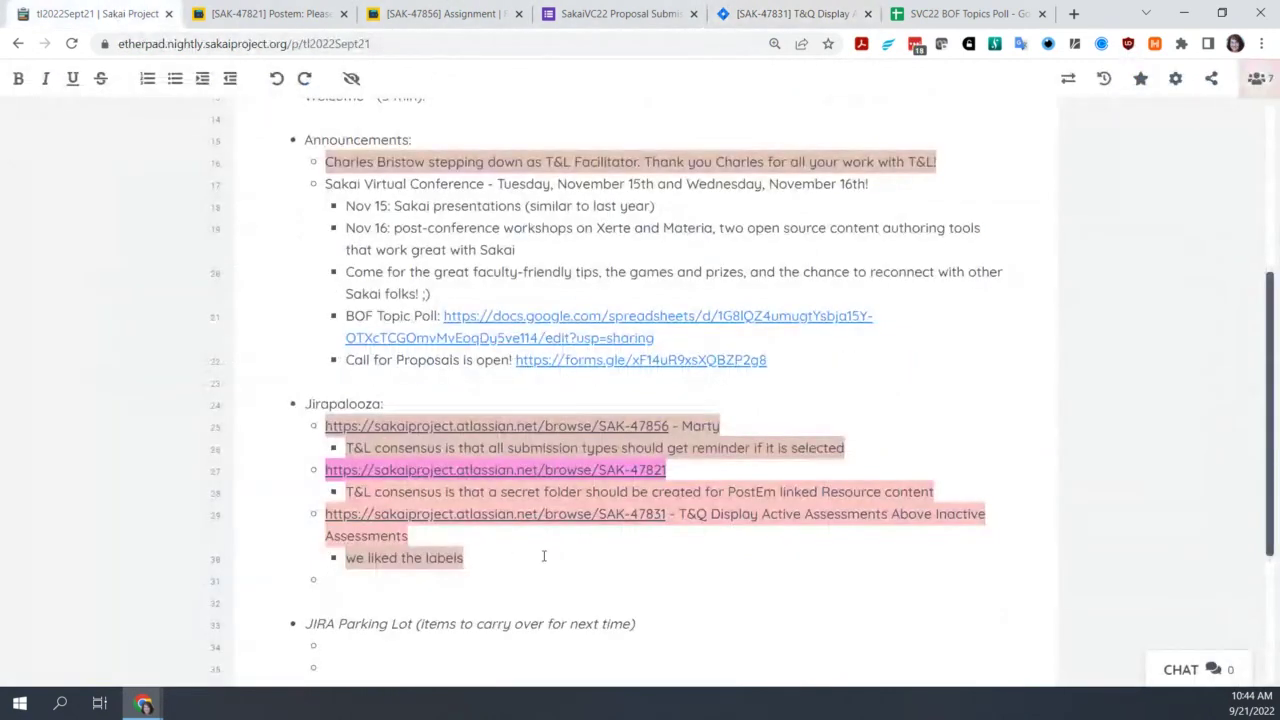
Append '; link to view persistence SAK-43007' to the 'we liked the labels' note
type("; link to")
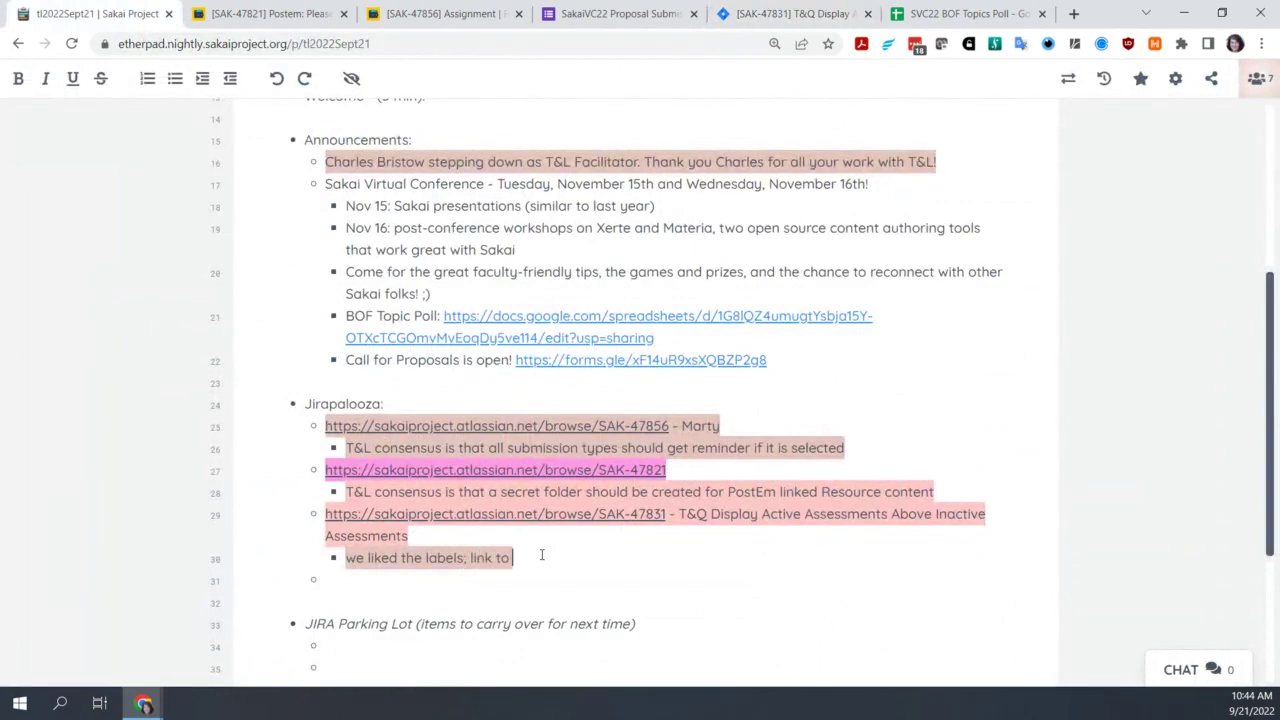
type(" view per")
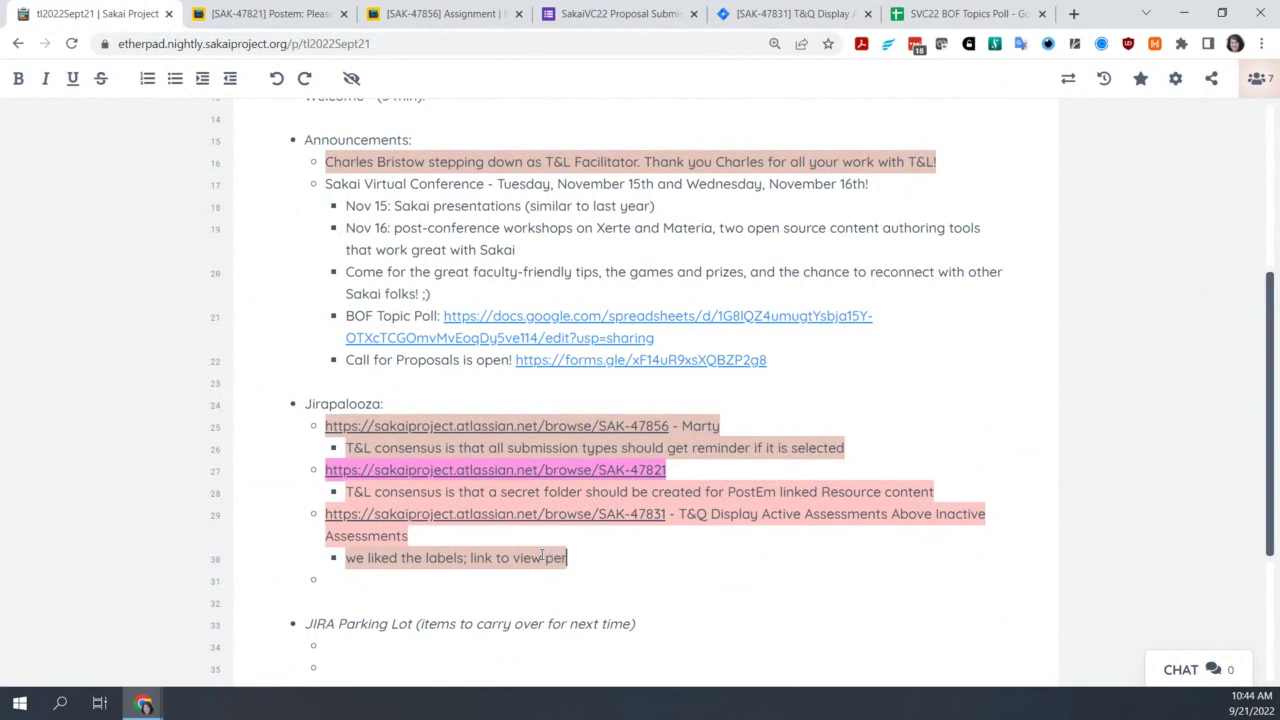
type("sistnce ")
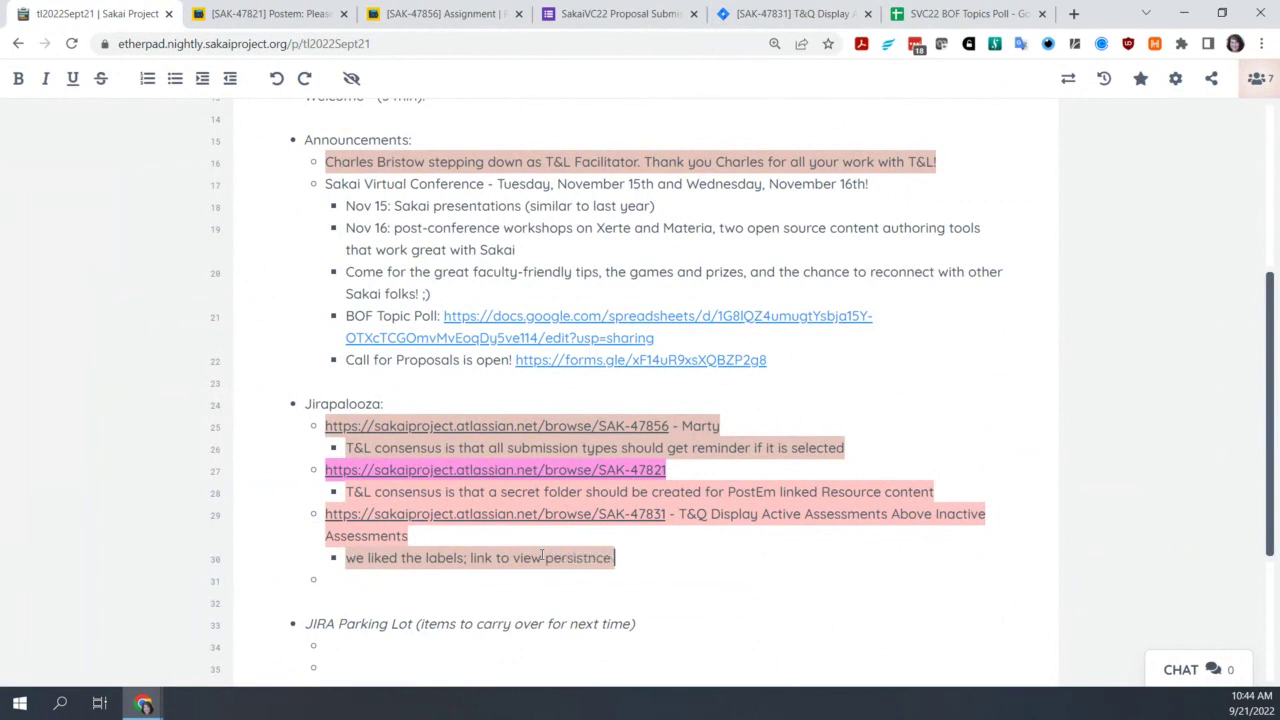
type("43007")
key("Left")
key("Left")
key("Left")
key("Left")
key("Left")
type("SAK-")
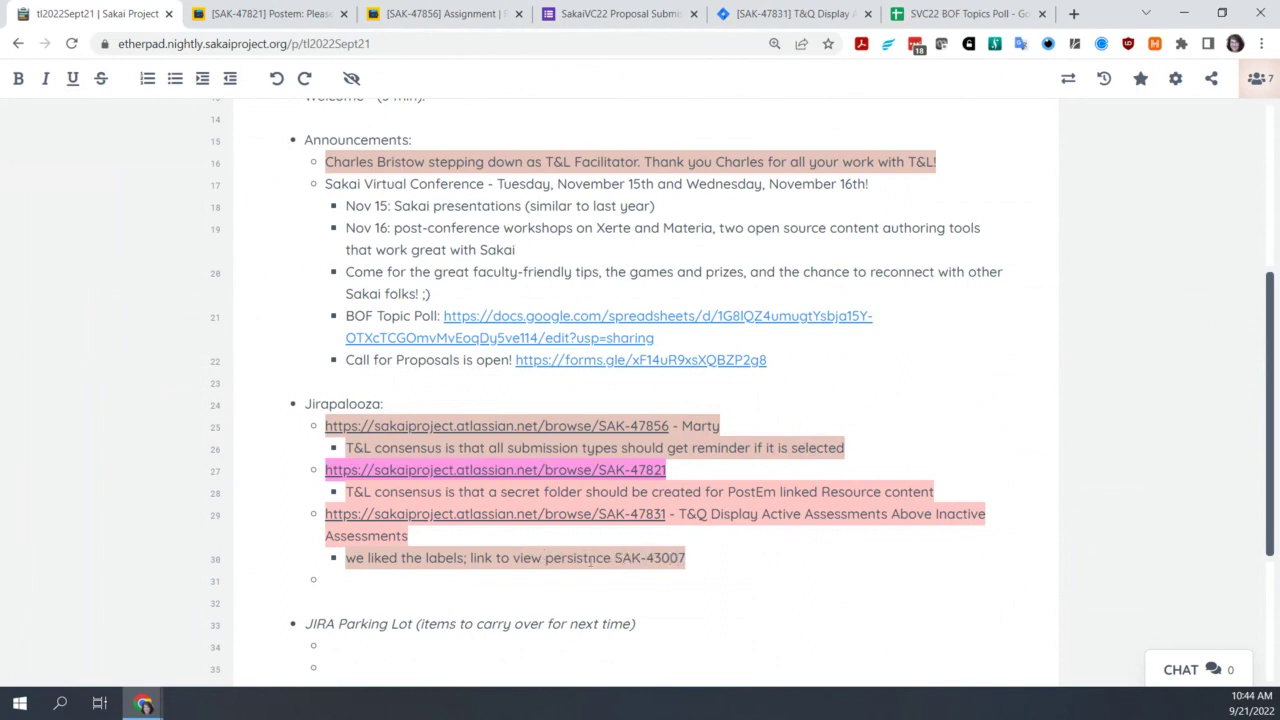
right_click(590, 558)
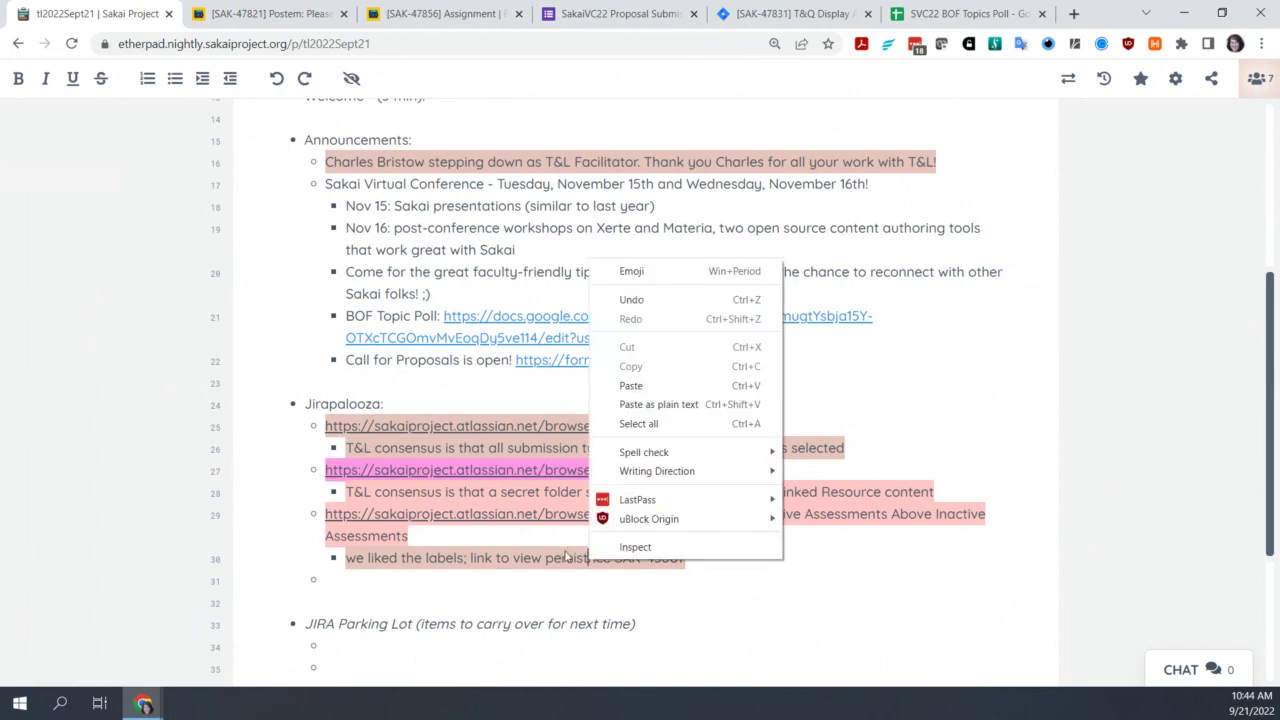
left_click(599, 580)
key("Right")
key("Right")
key("Right")
key("Right")
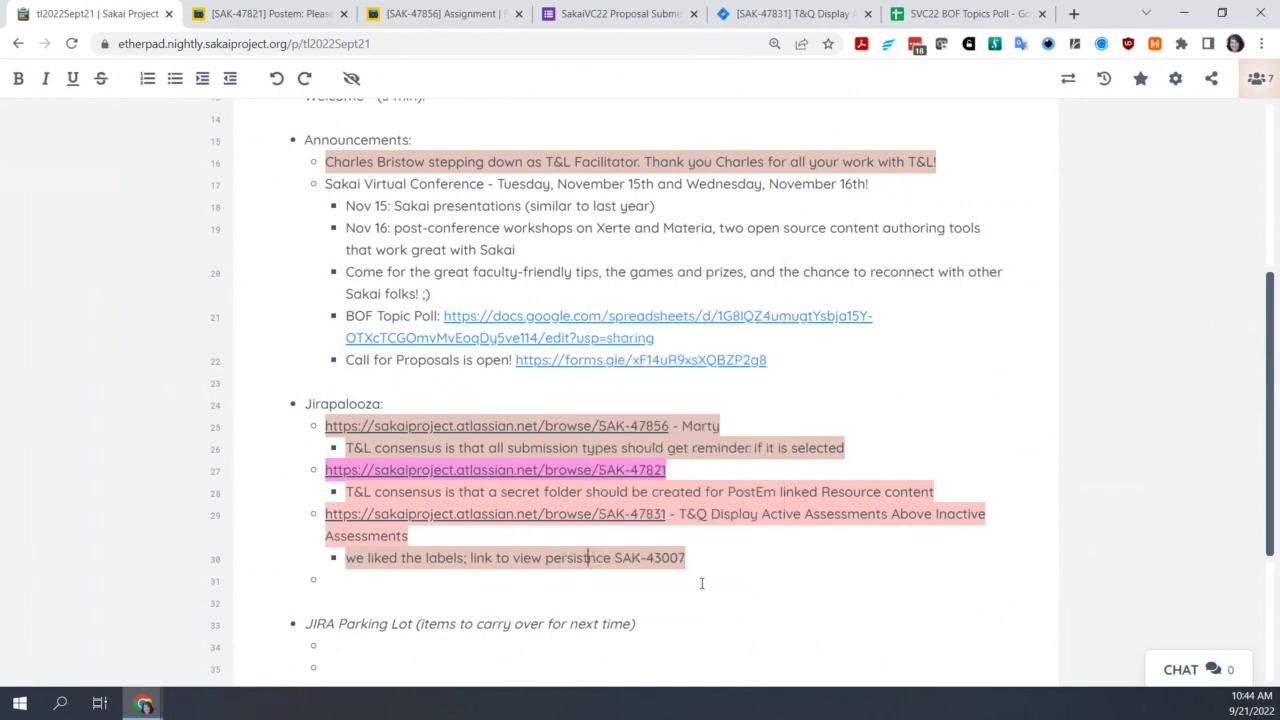
type("e")
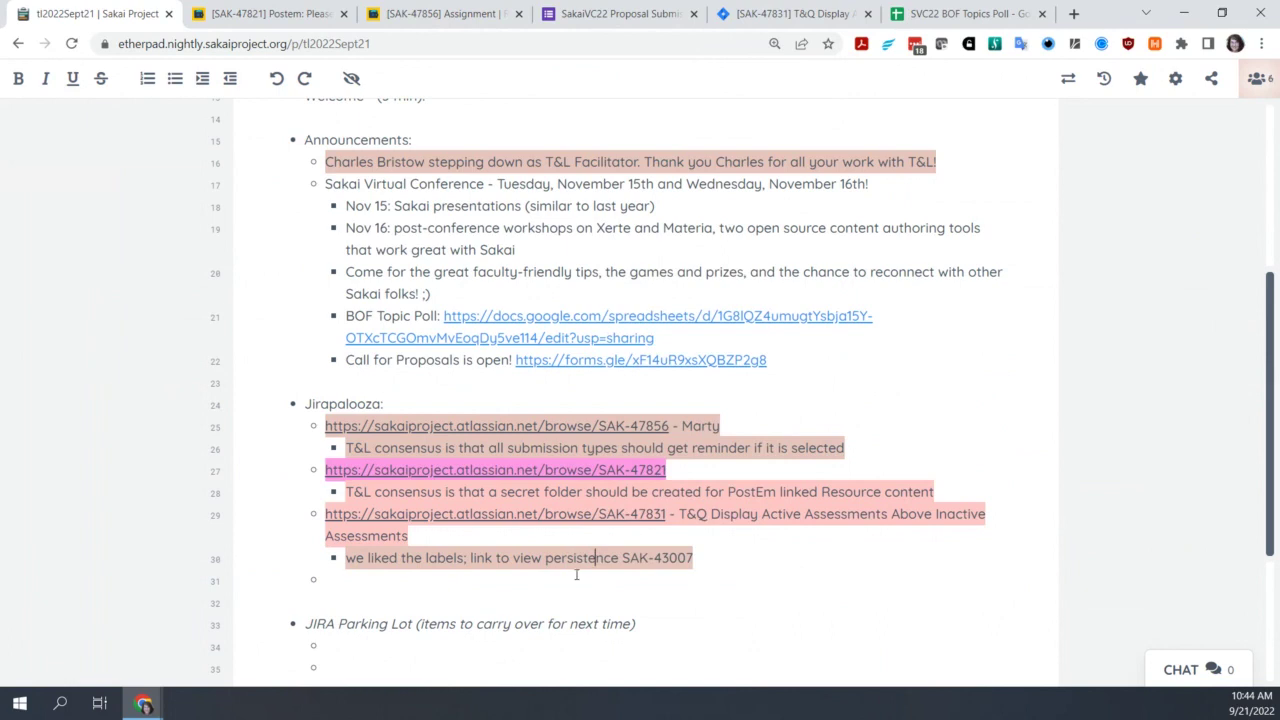
Change the spelling to 'persistance' and move to the empty bullet below
key("Left")
key("Left")
key("Left")
key("Left")
left_click(596, 558)
key("BackSpace")
type("a")
right_click(595, 563)
left_click(808, 551)
left_click(362, 580)
mouse_move(753, 22)
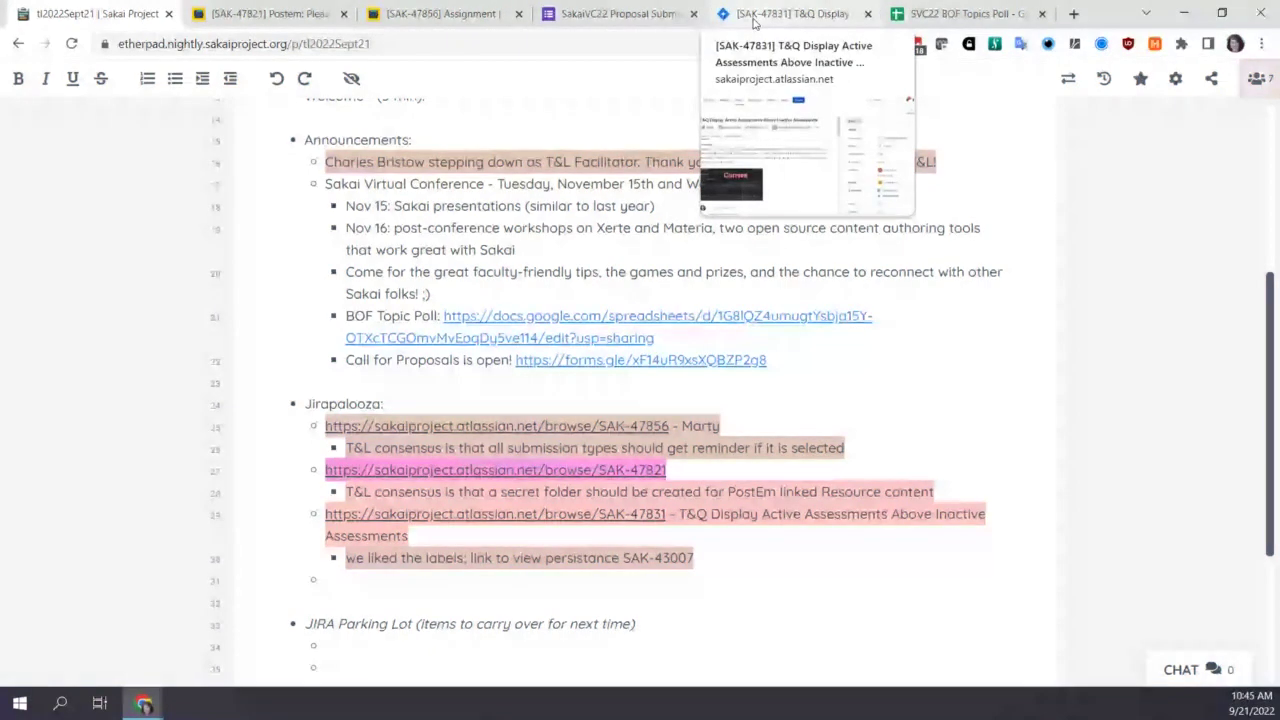
Review the SAK-47821, SAK-47856 and SAK-47831 tabs, ending on SAK-47831
left_click(268, 16)
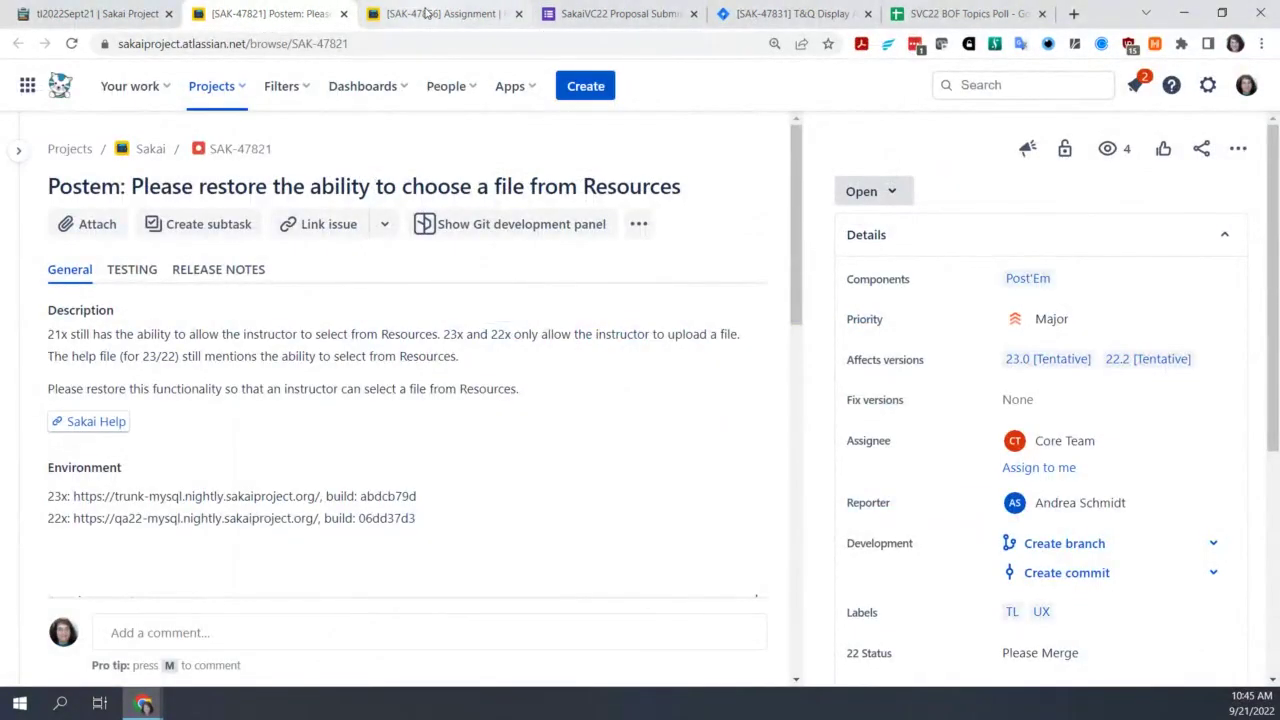
left_click(427, 14)
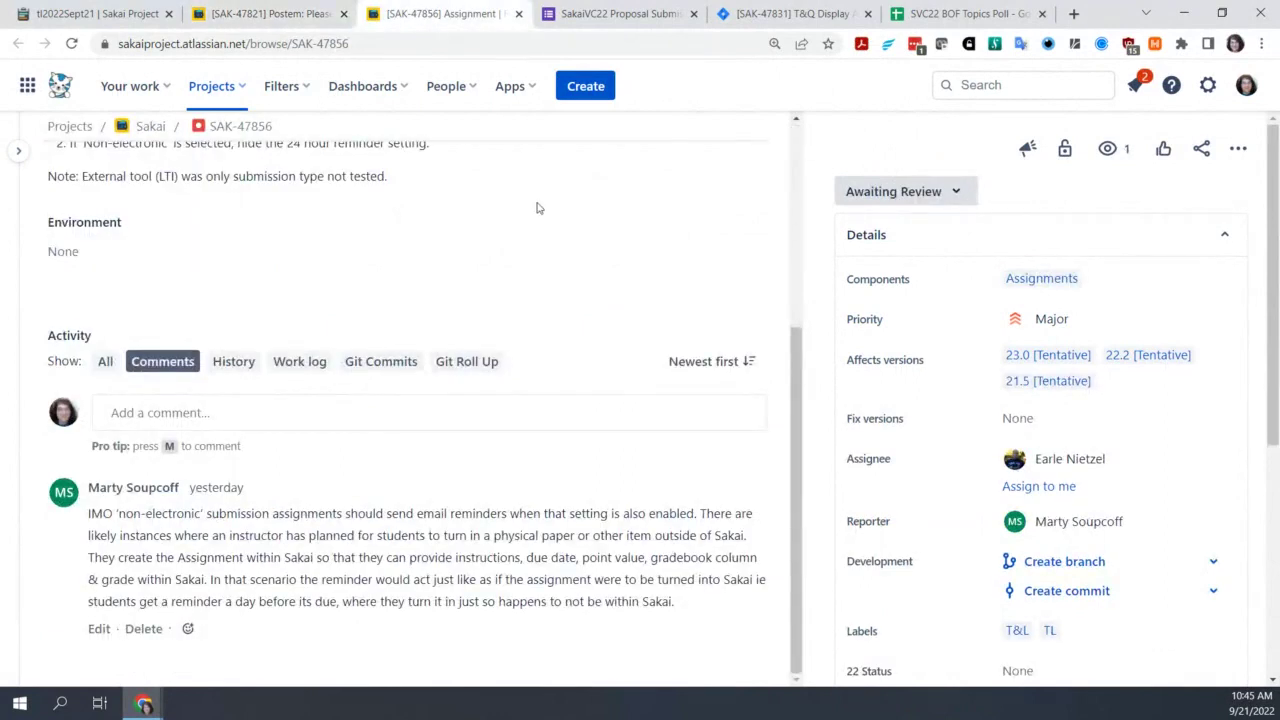
scroll(537, 208, "up", 5)
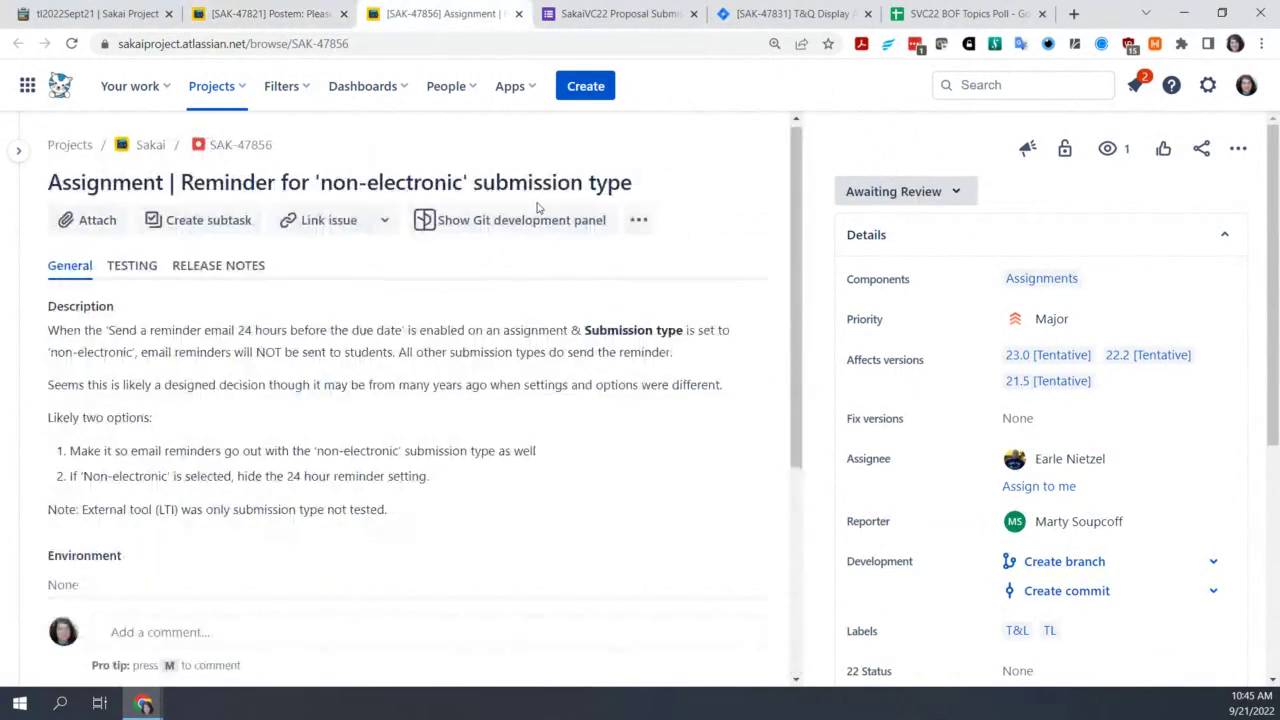
left_click(247, 18)
left_click(815, 12)
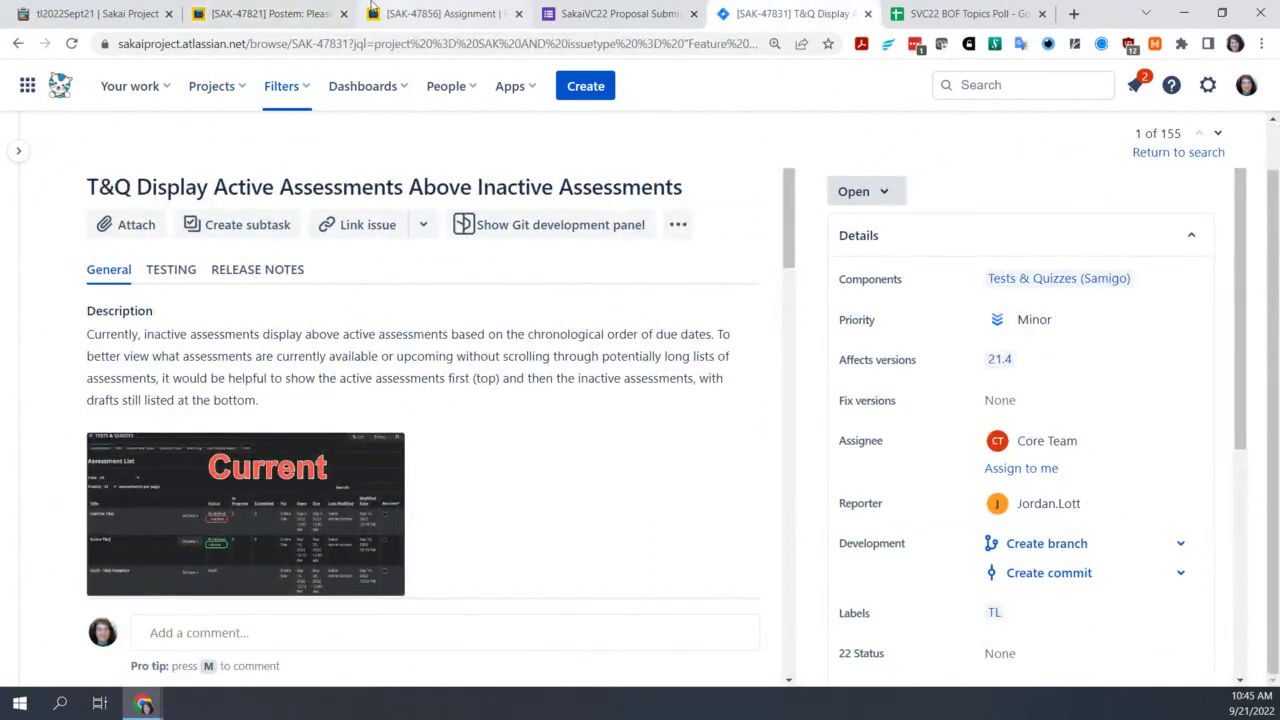
left_click(428, 16)
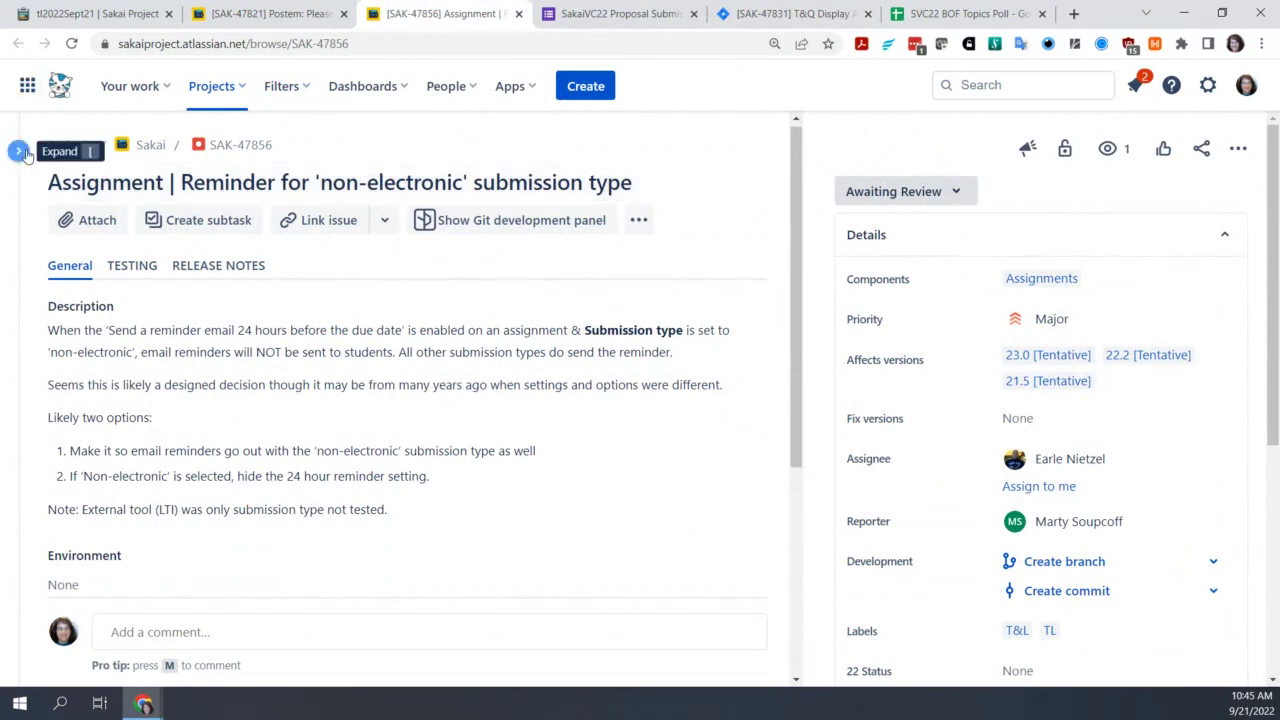
left_click(766, 14)
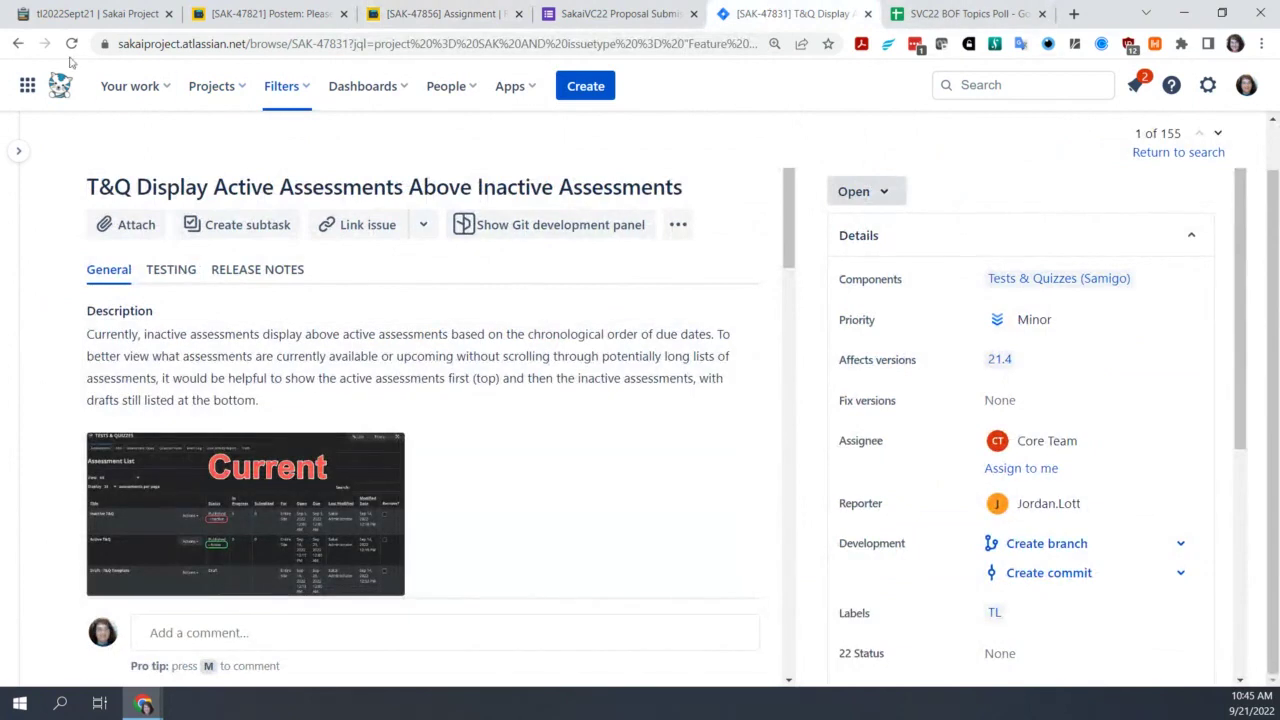
Go back from SAK-47831 to the Issue navigator list of 155 results
left_click(17, 44)
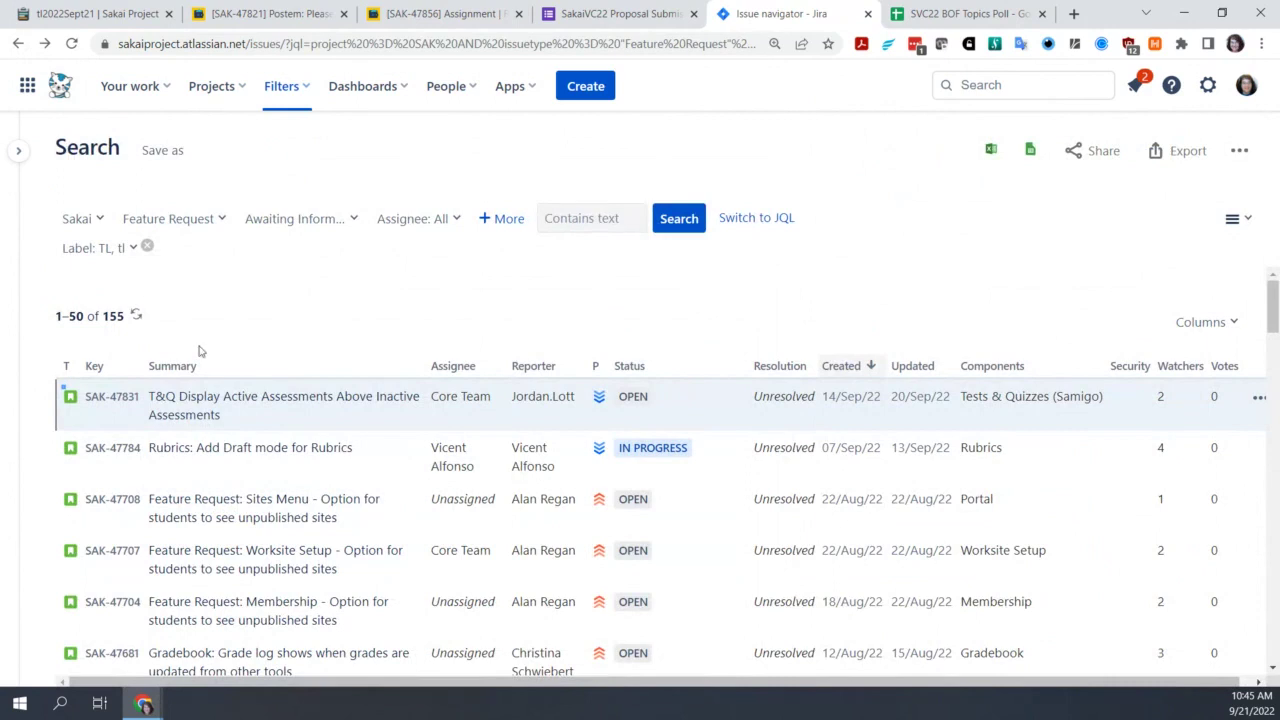
Open SAK-47784 'Rubrics: Add Draft mode' and read its description, attachments and implementation plan
left_click(193, 454)
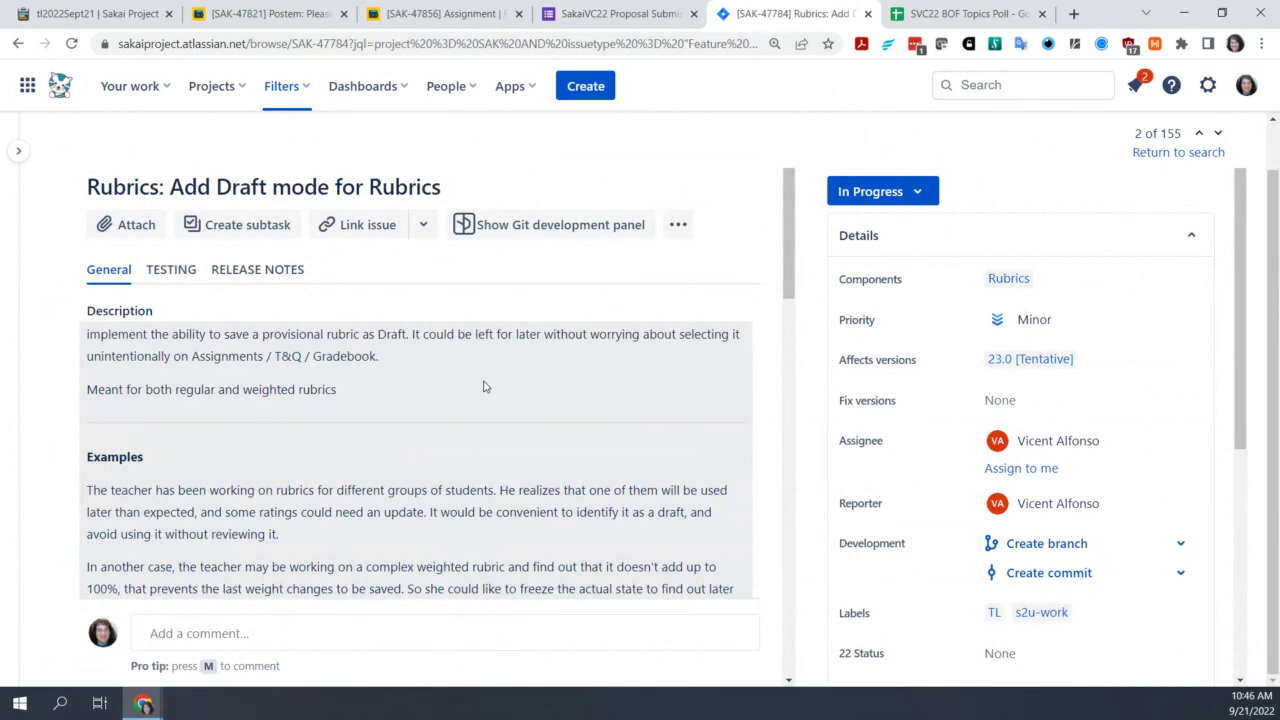
scroll(484, 387, "down", 1)
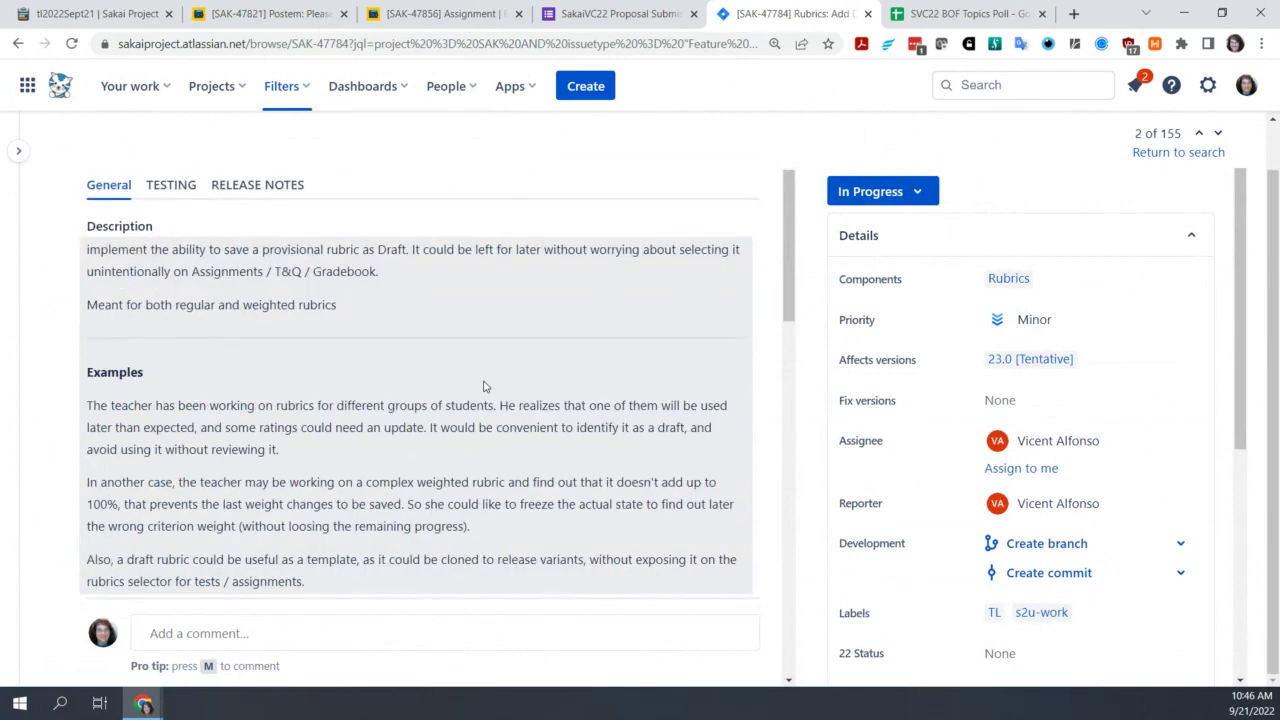
scroll(745, 481, "down", 1)
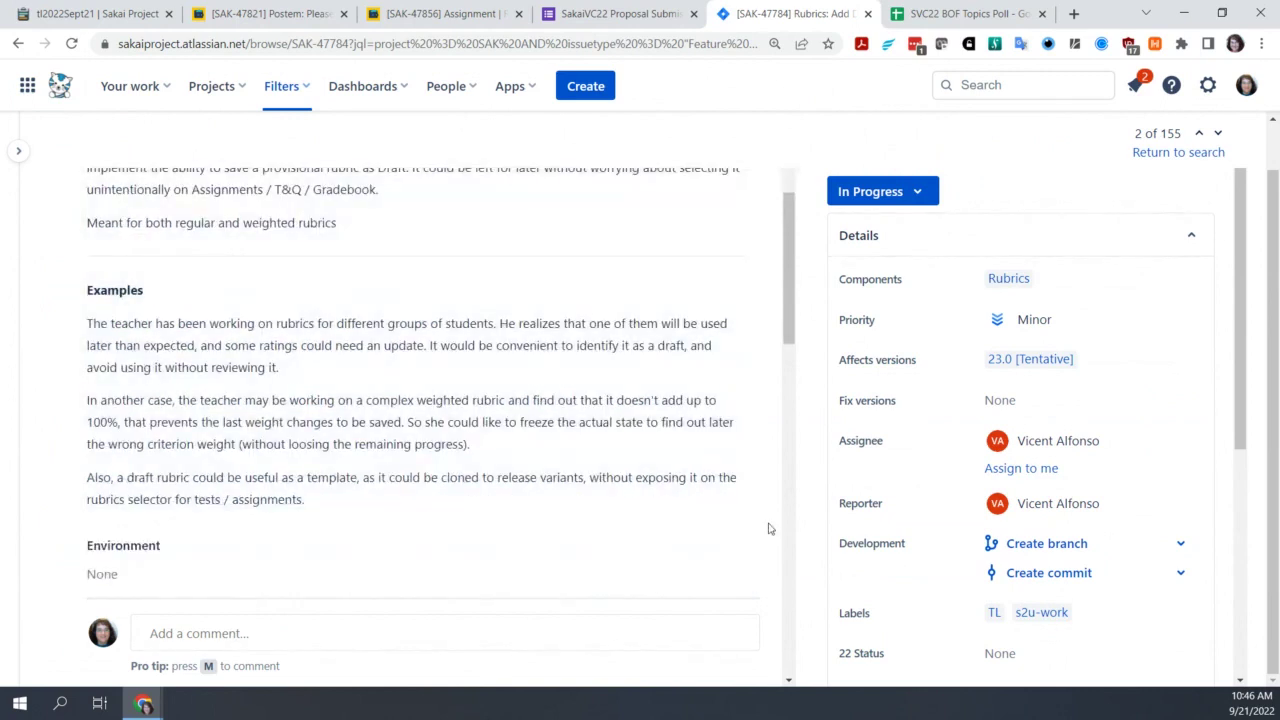
scroll(769, 529, "down", 1)
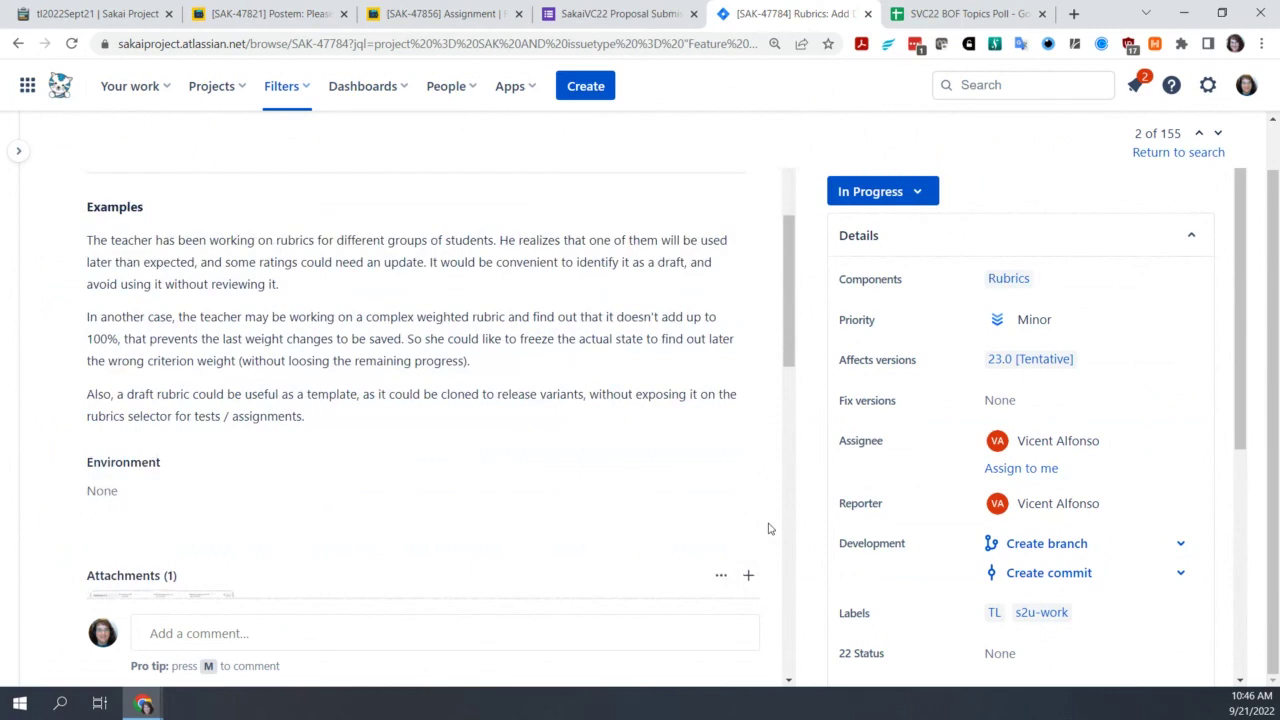
scroll(769, 529, "down", 1)
scroll(769, 529, "down", 5)
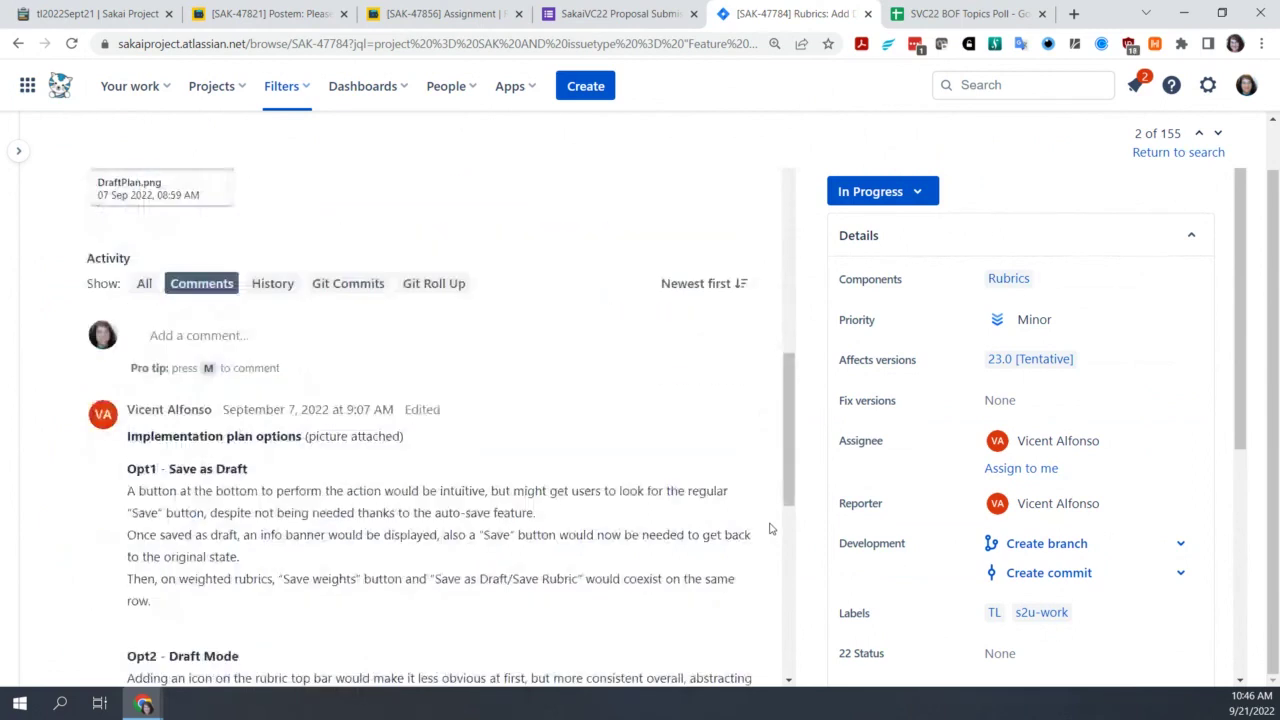
scroll(770, 529, "down", 2)
scroll(770, 529, "down", 2)
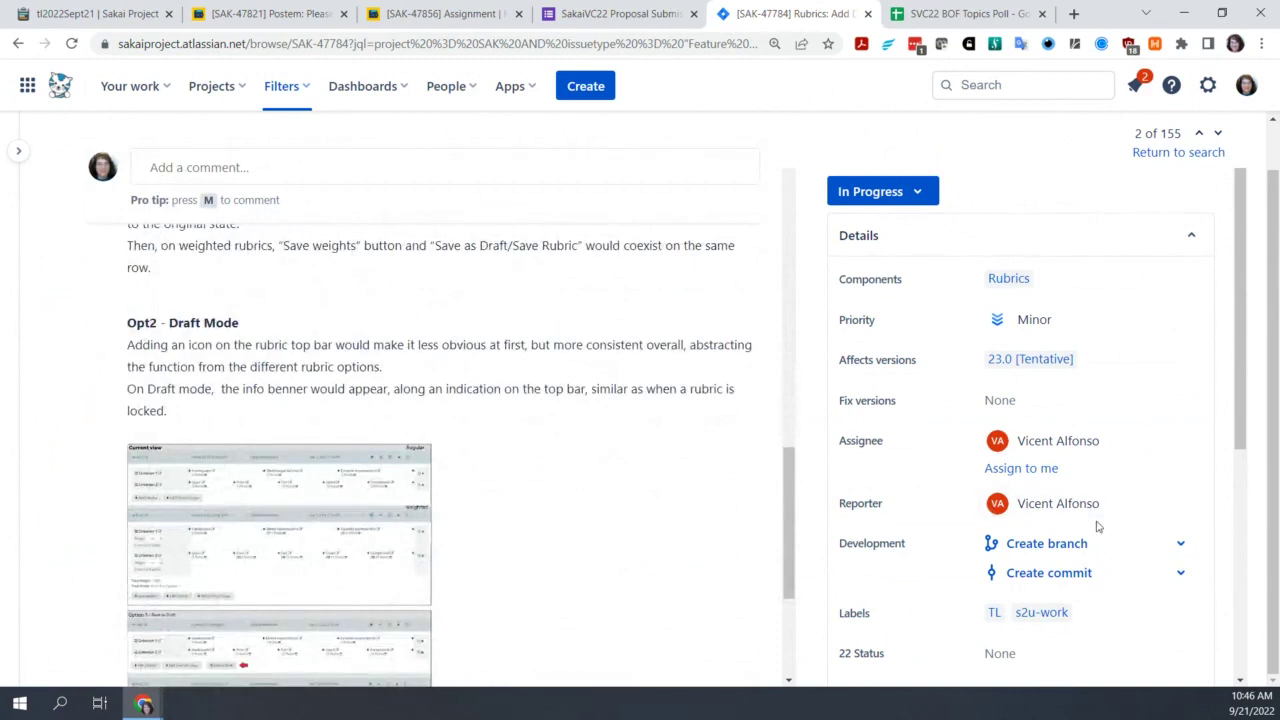
scroll(706, 524, "up", 2)
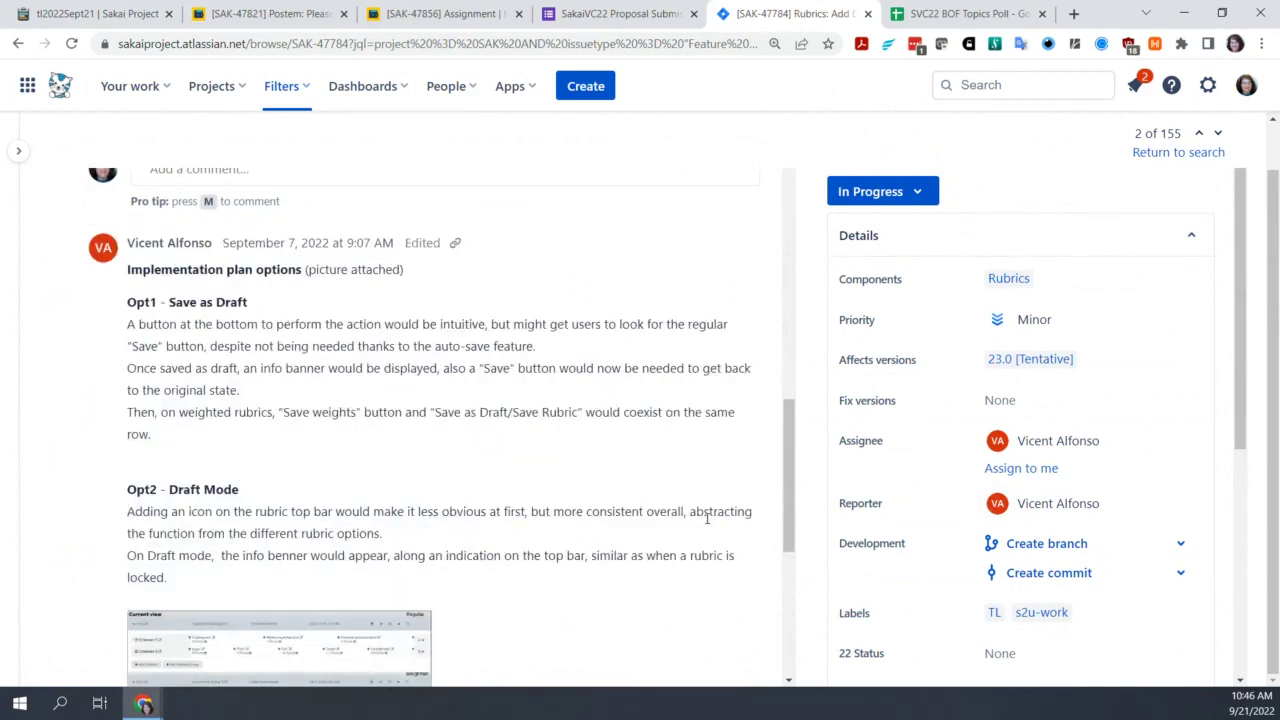
scroll(706, 519, "down", 3)
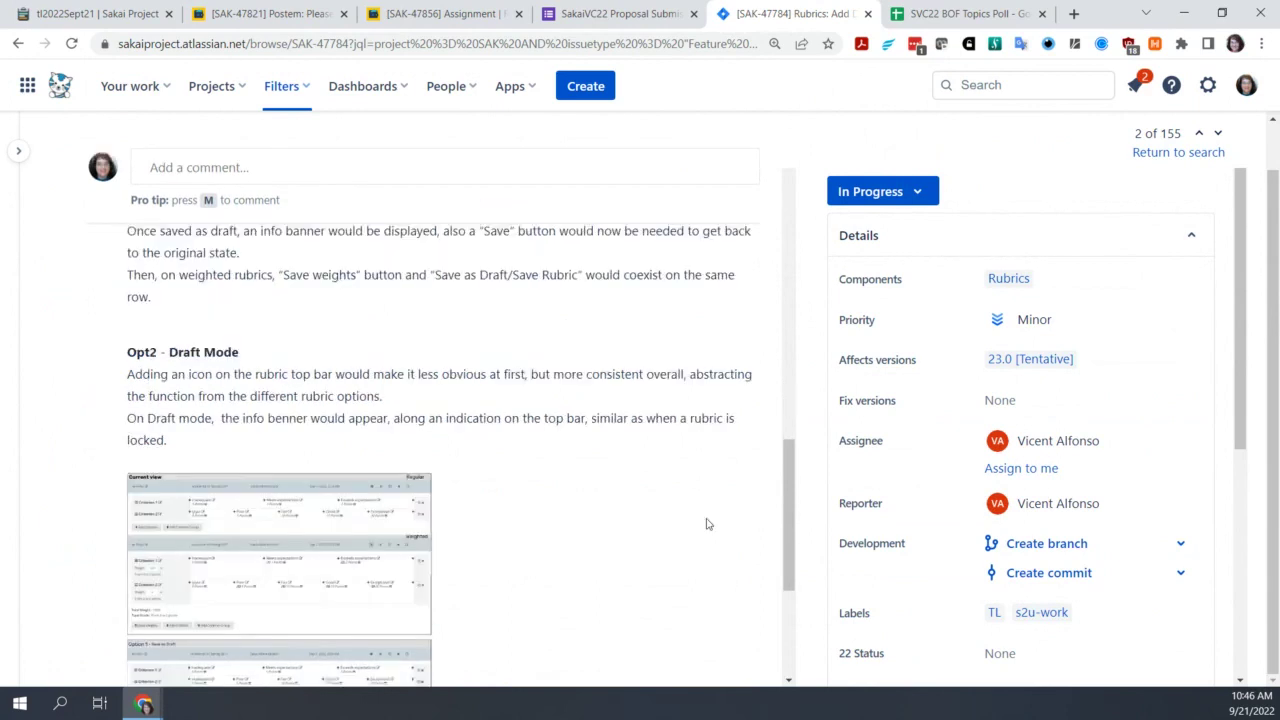
scroll(297, 528, "up", 1)
left_click(298, 530)
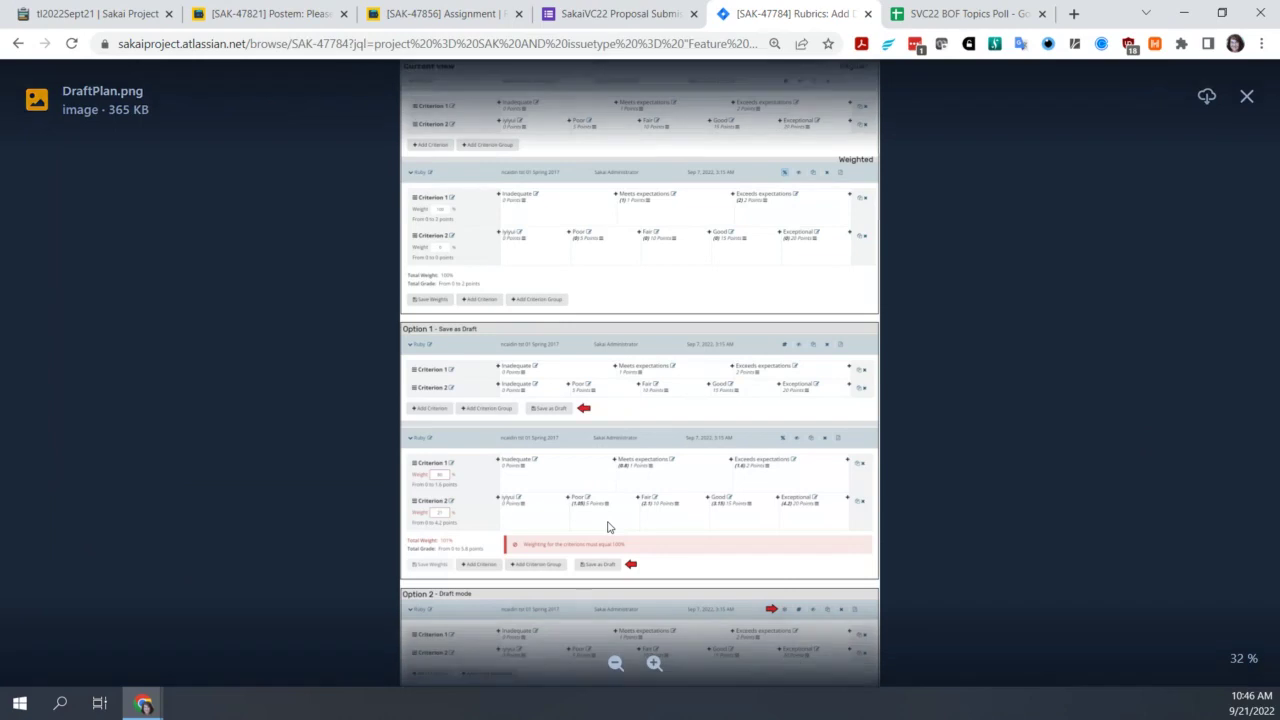
Zoom the DraftPlan.png mockup in and out and scroll to Option 2 Draft mode
left_click(653, 665)
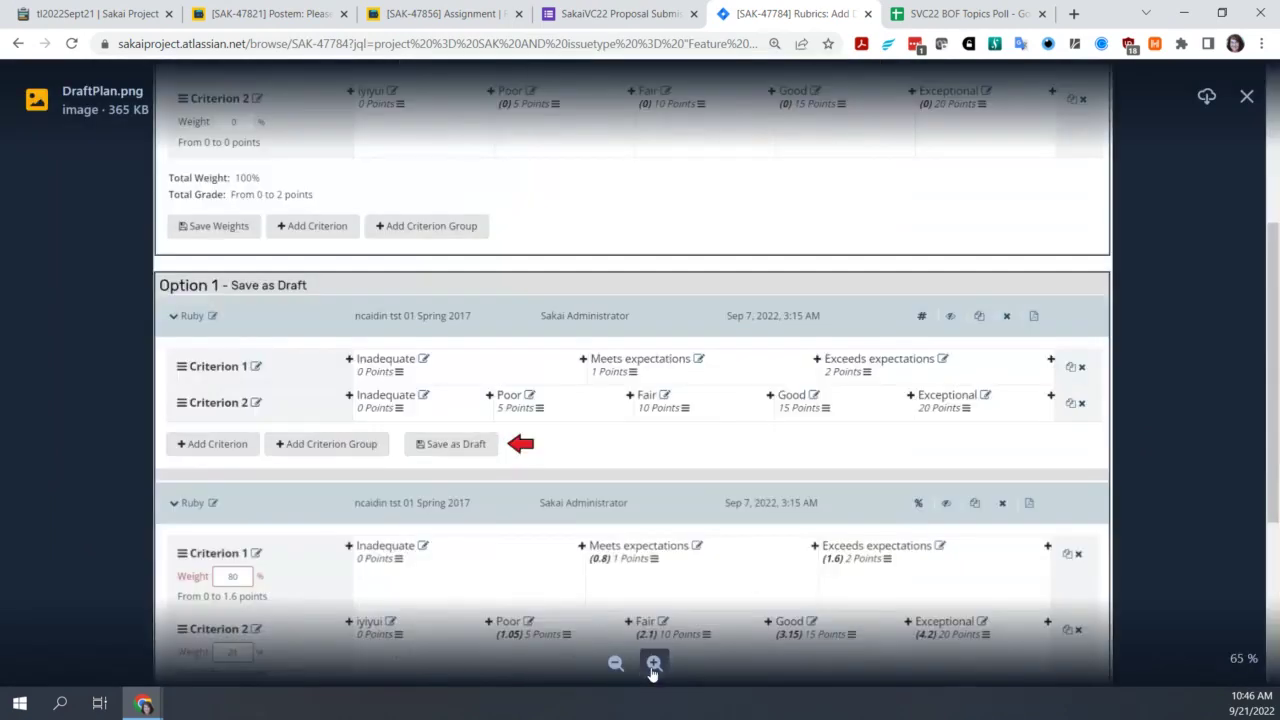
left_click(653, 665)
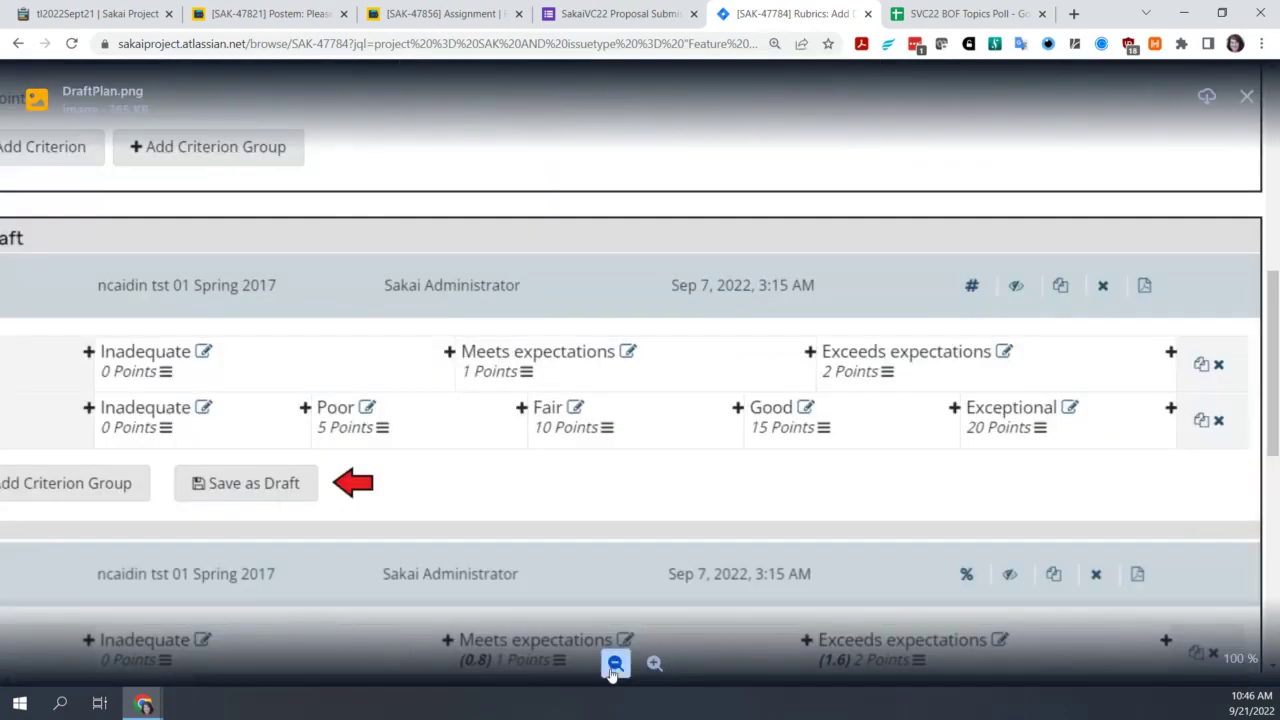
left_click(615, 663)
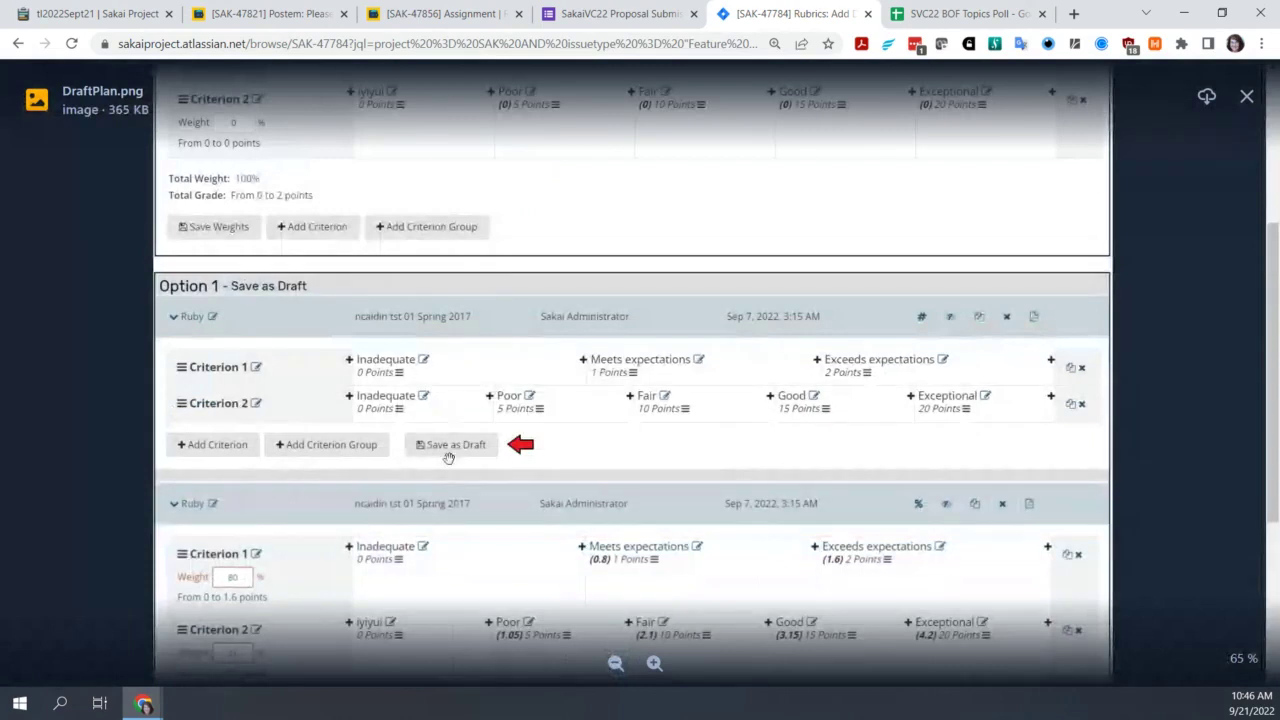
scroll(602, 483, "up", 3)
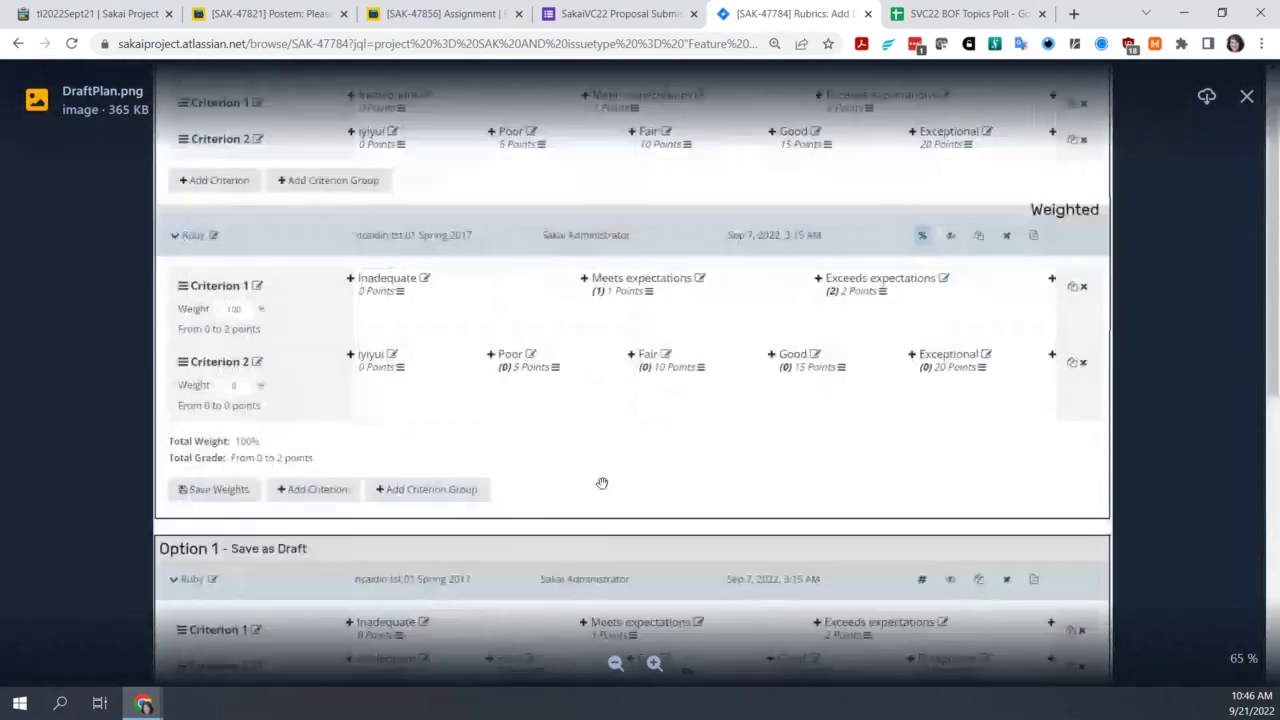
scroll(602, 483, "down", 6)
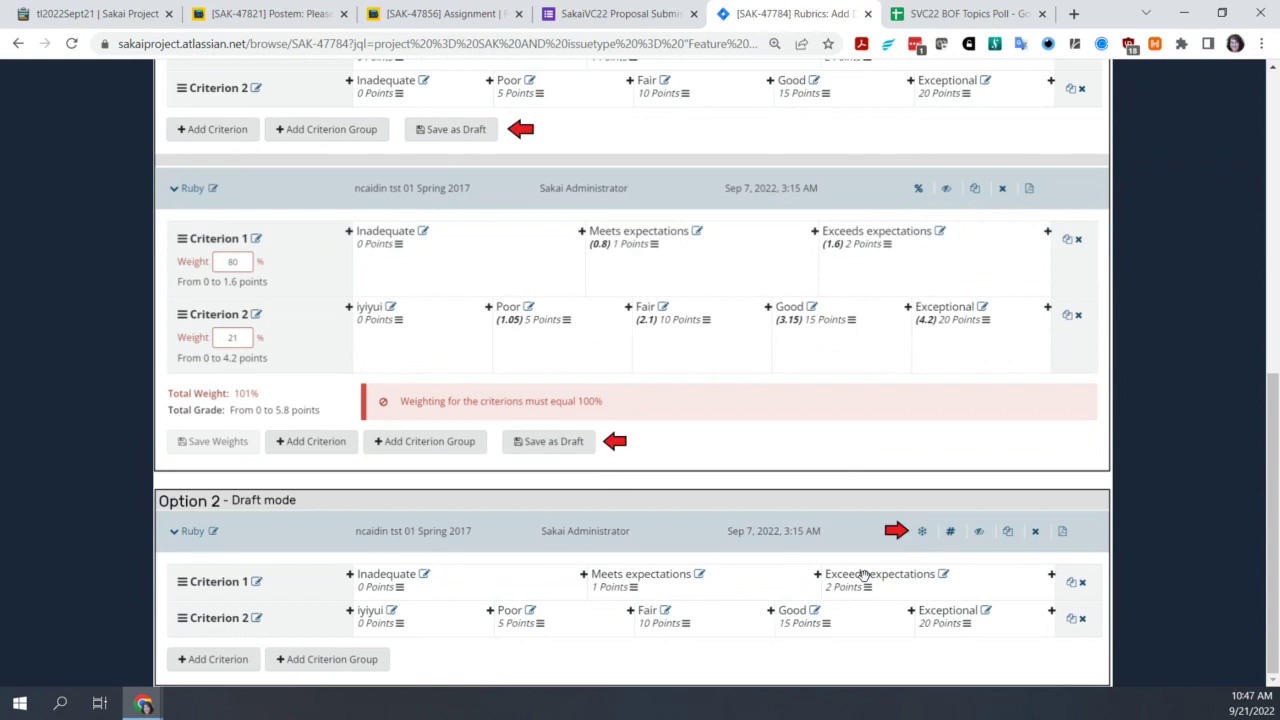
scroll(864, 576, "up", 1)
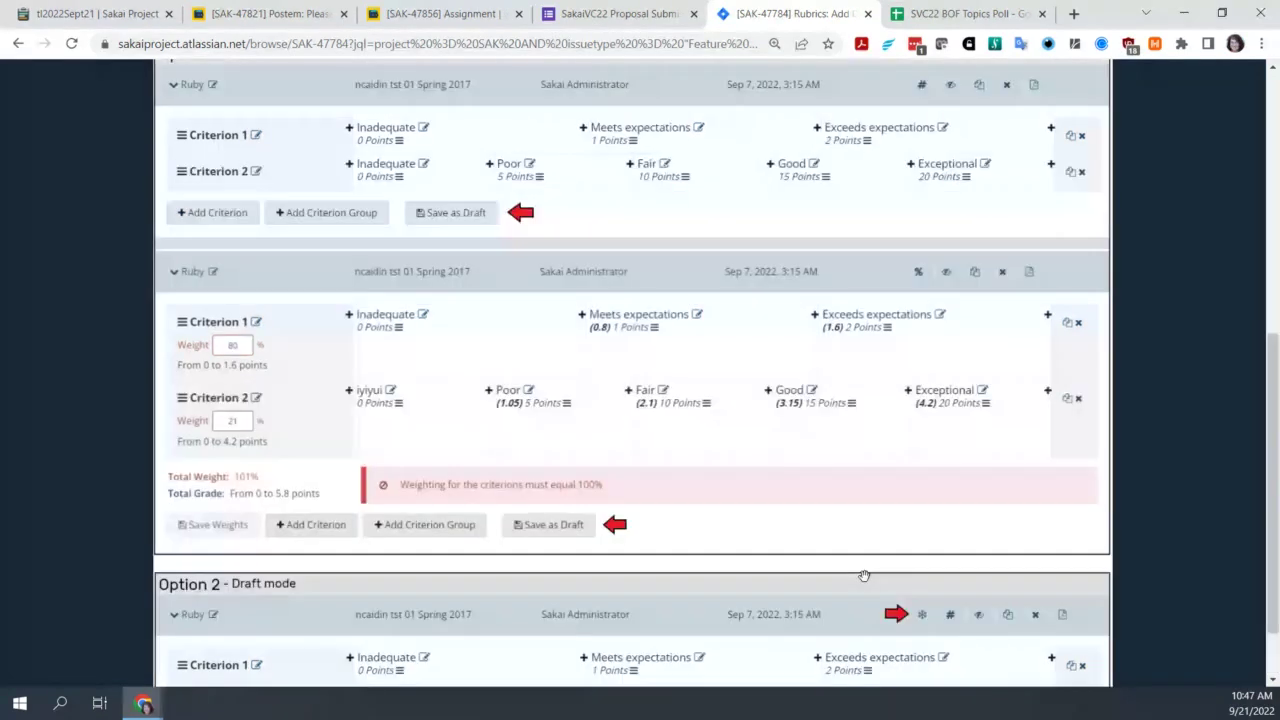
scroll(864, 576, "down", 1)
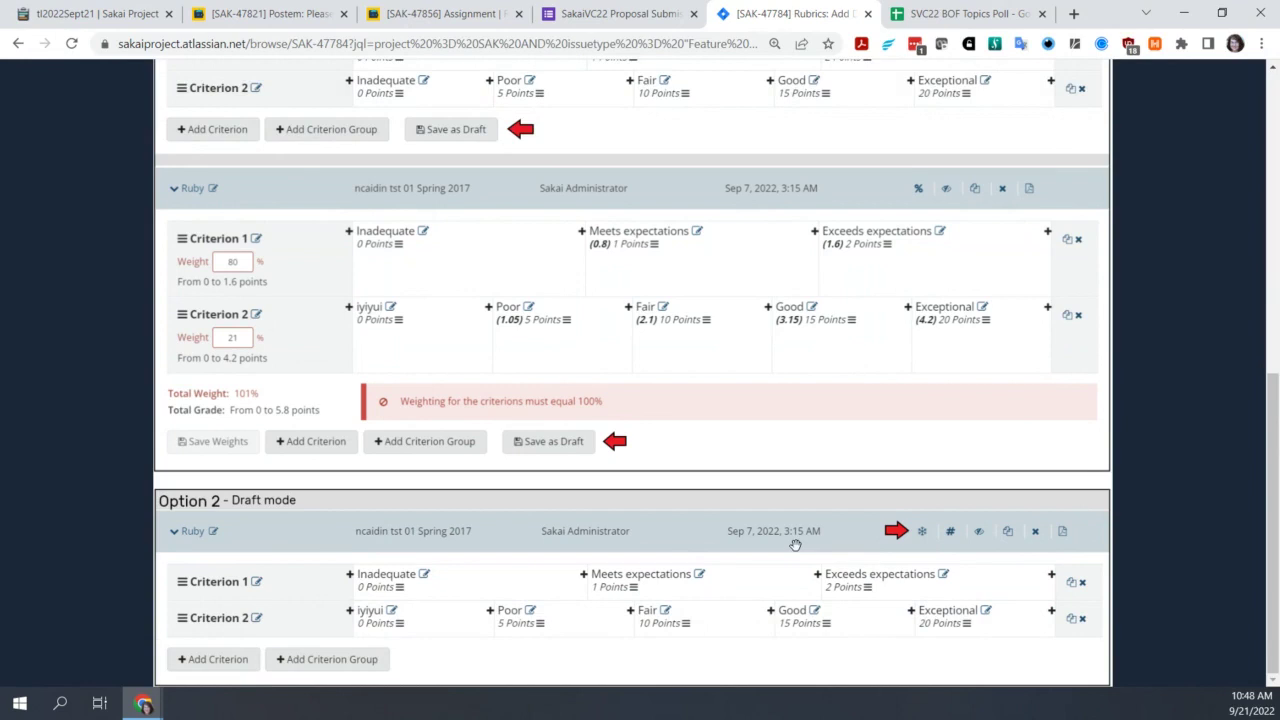
mouse_move(794, 545)
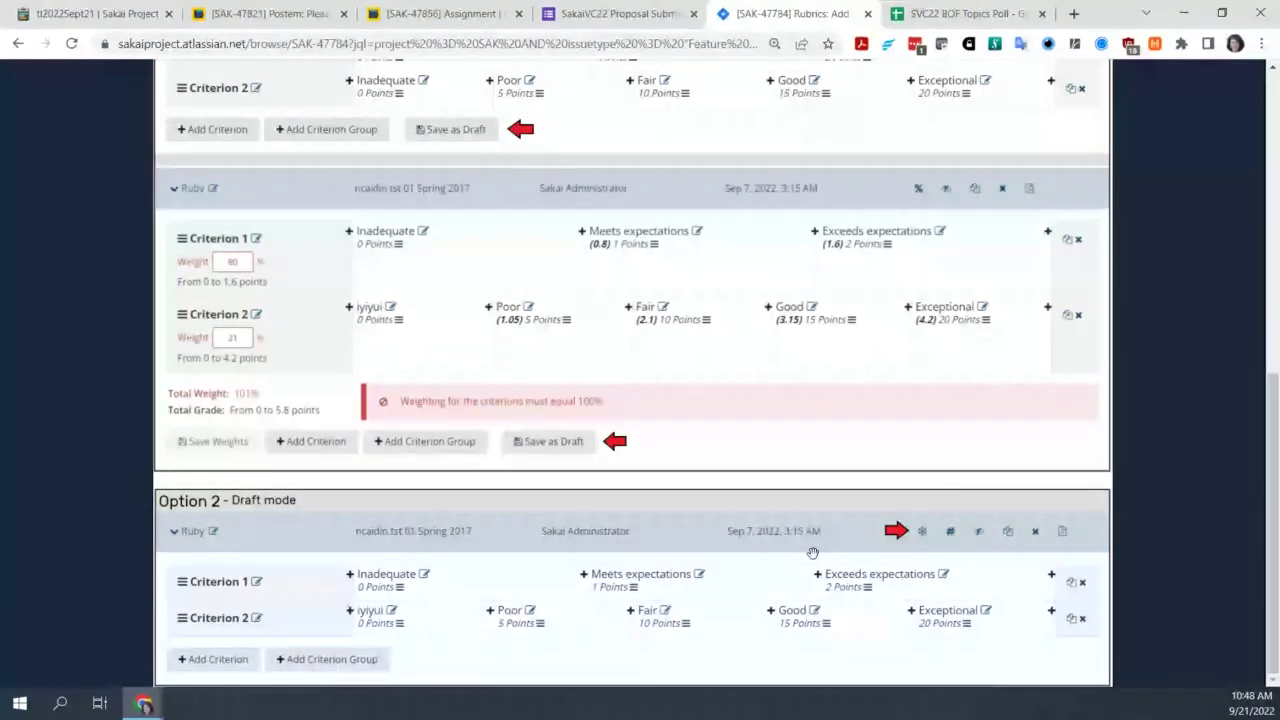
mouse_move(900, 530)
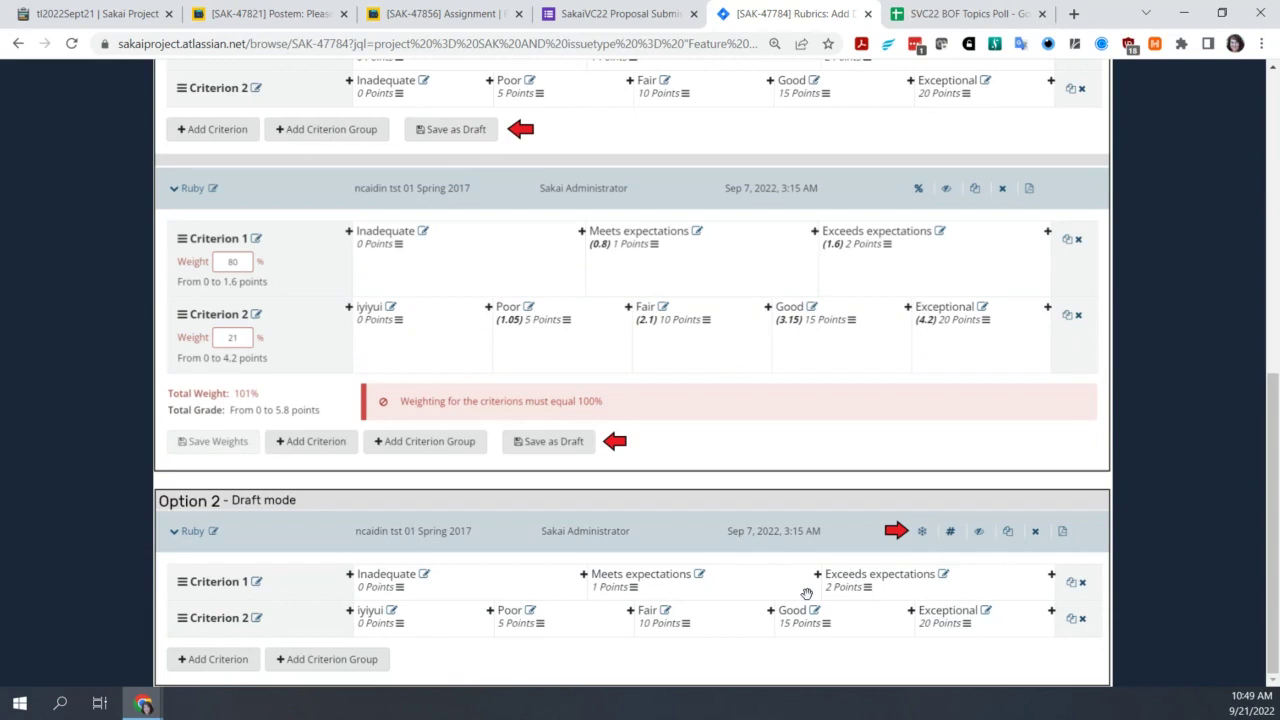
mouse_move(903, 516)
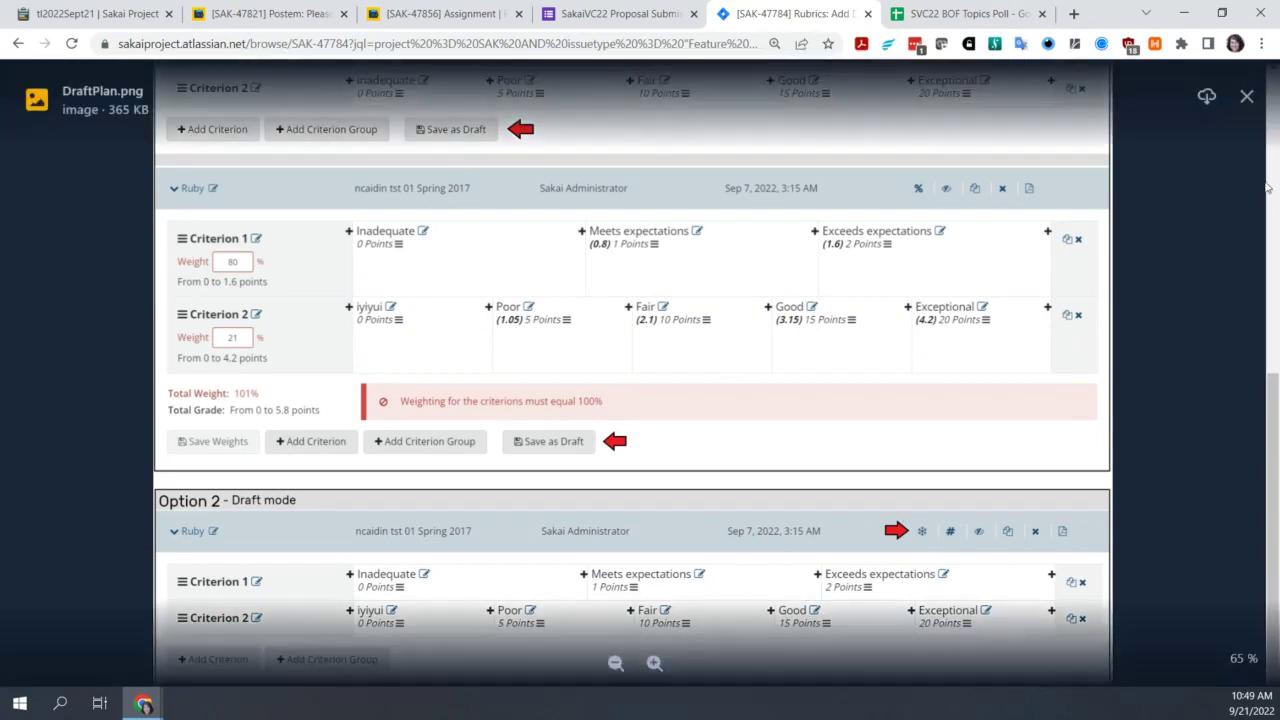
Close the DraftPlan.png viewer and scroll up to SAK-47784's Description and Examples
left_click(1247, 97)
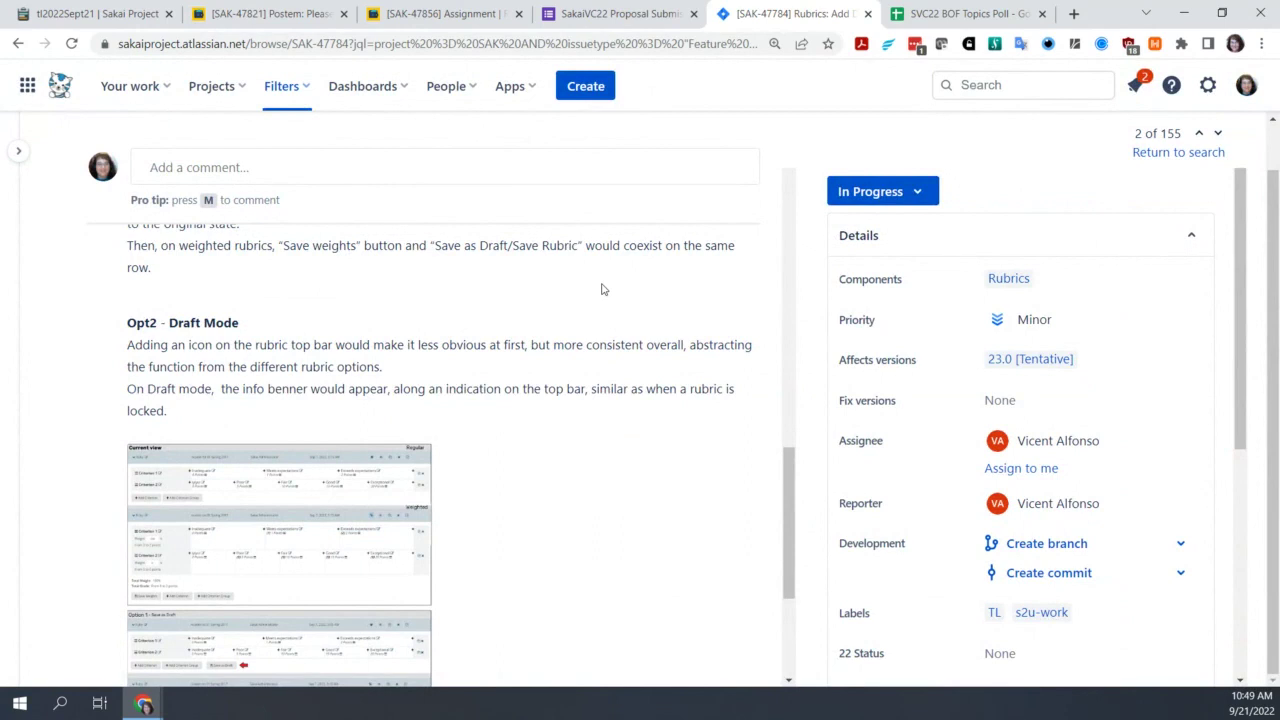
scroll(601, 289, "up", 5)
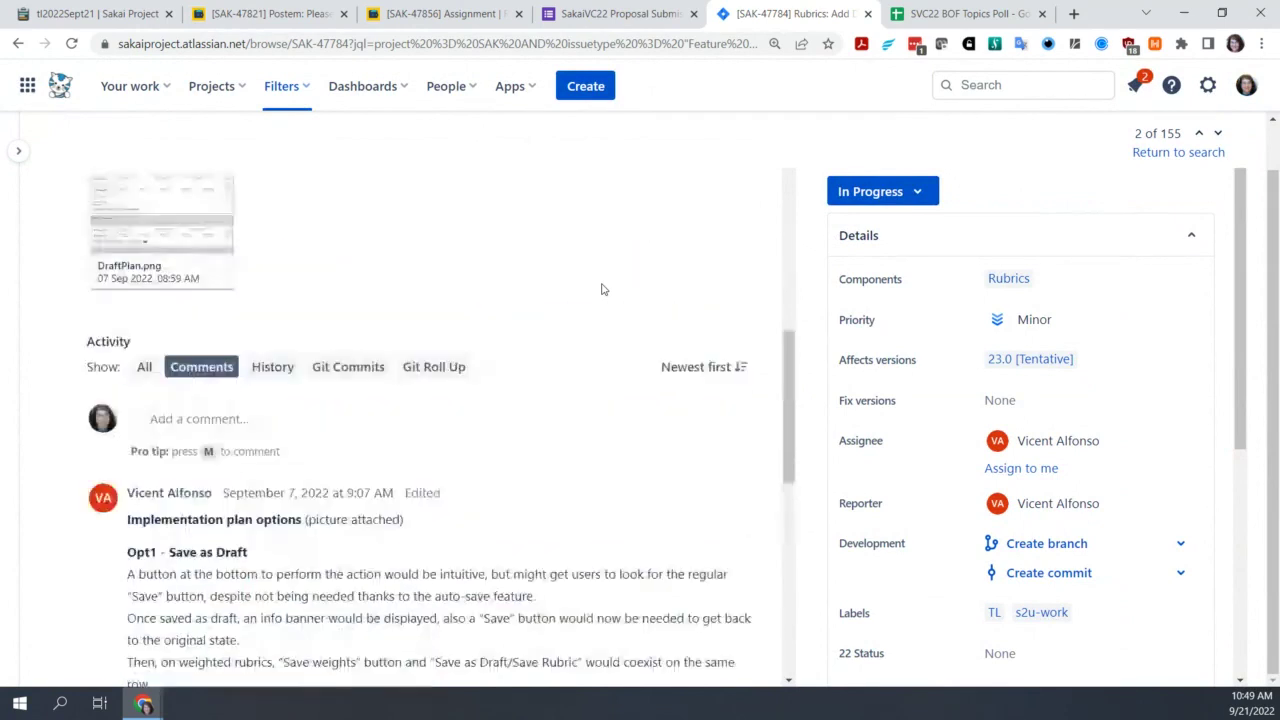
scroll(601, 289, "up", 8)
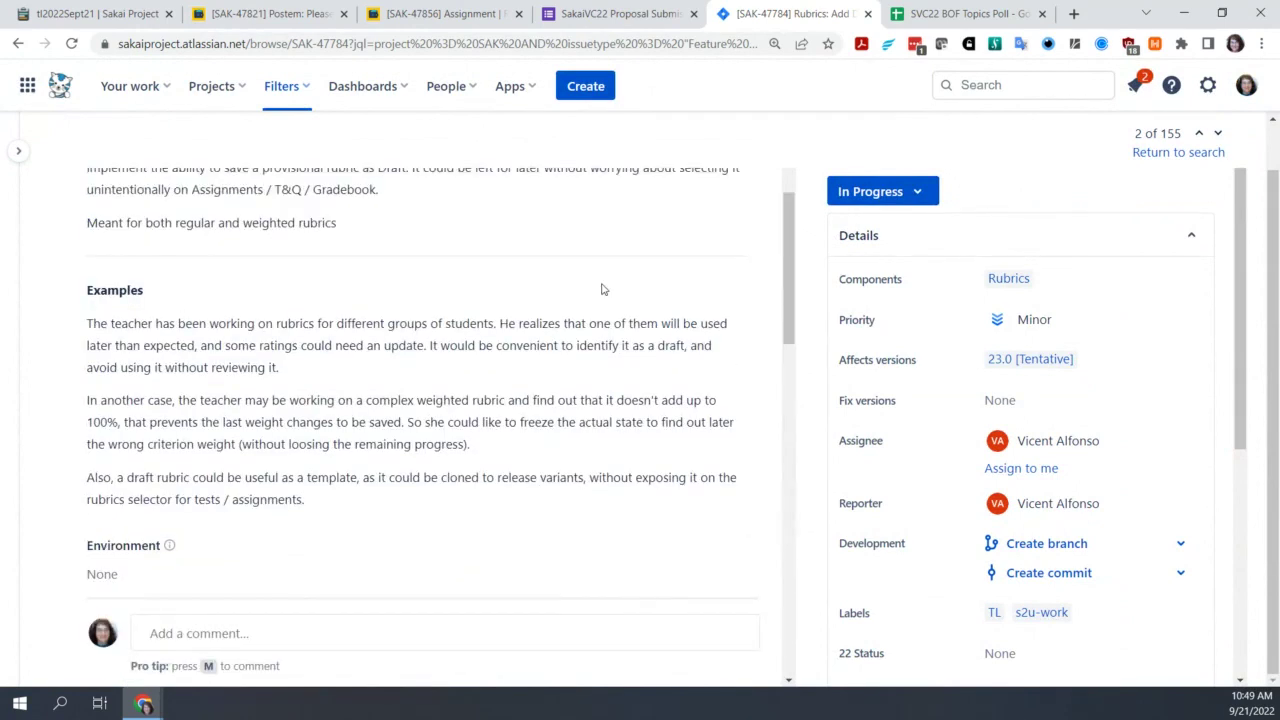
scroll(601, 289, "up", 2)
Check SAK-47784's consensus note in the tl2022Sept21 Etherpad notes, then return to the SAK-47784 issue
left_click(100, 12)
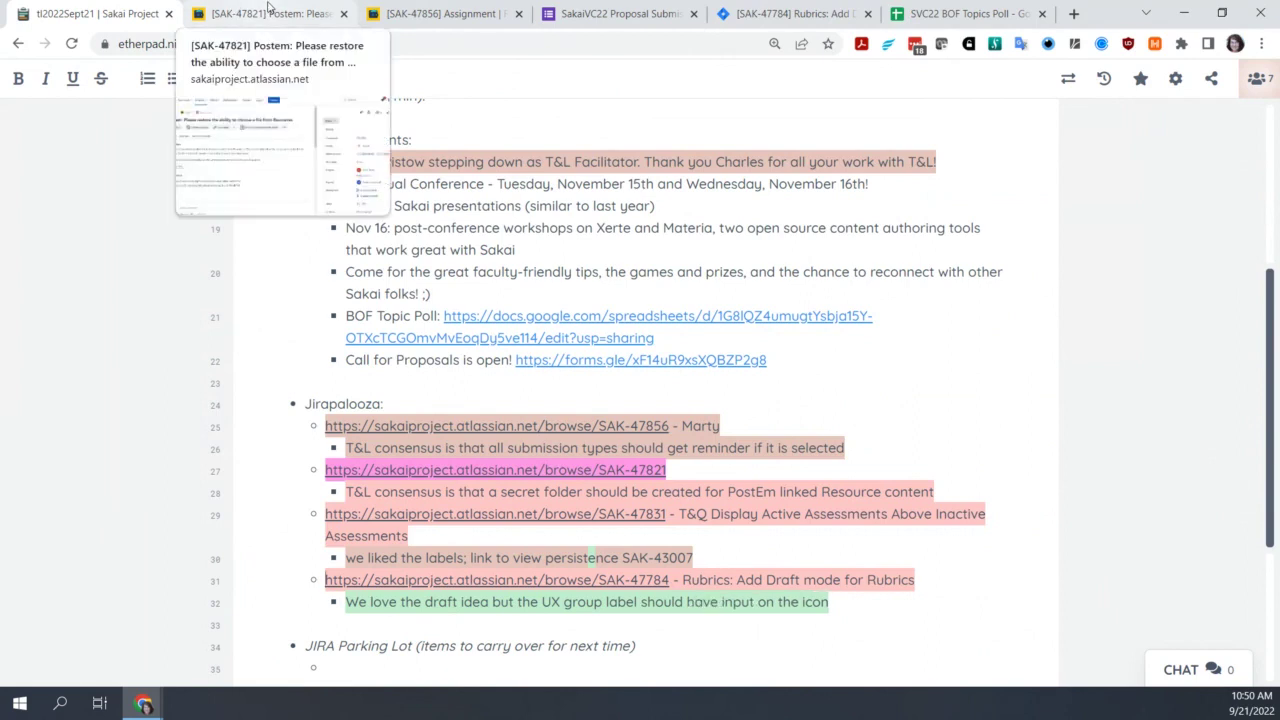
left_click(772, 14)
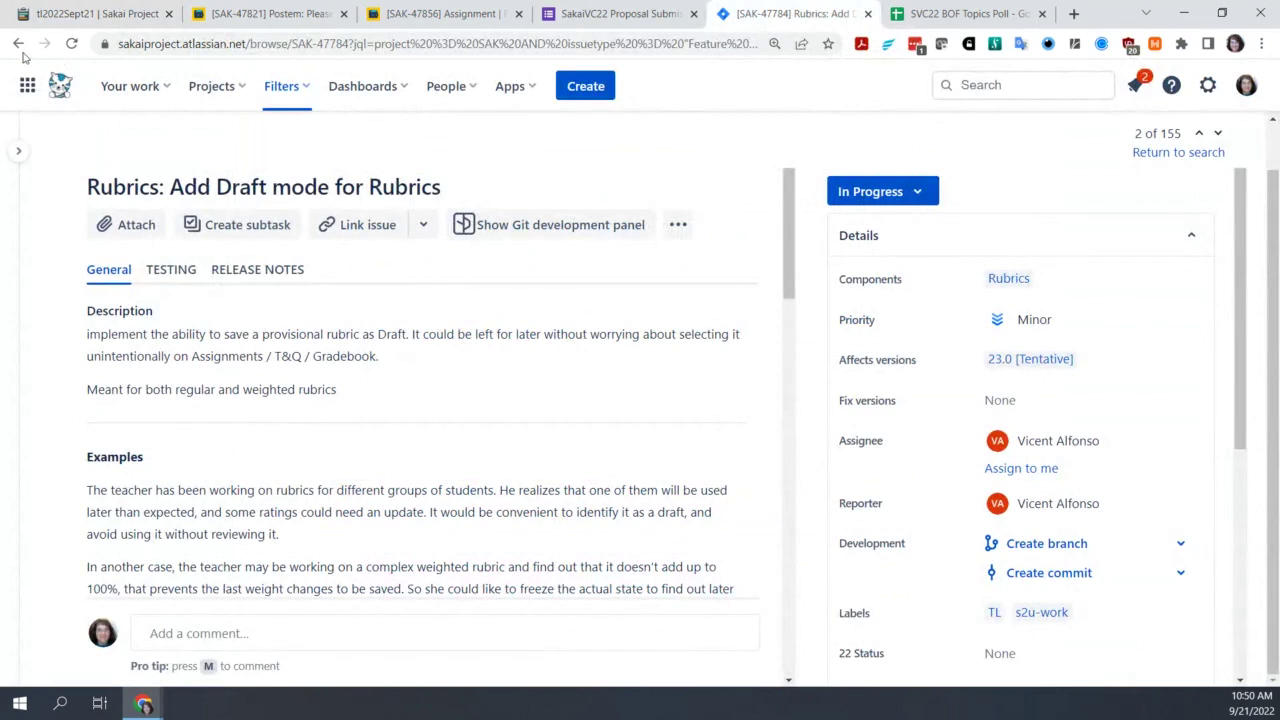
From the search results, open SAK-47708 'Sites Menu - Option for students to see unpublished sites'
left_click(18, 46)
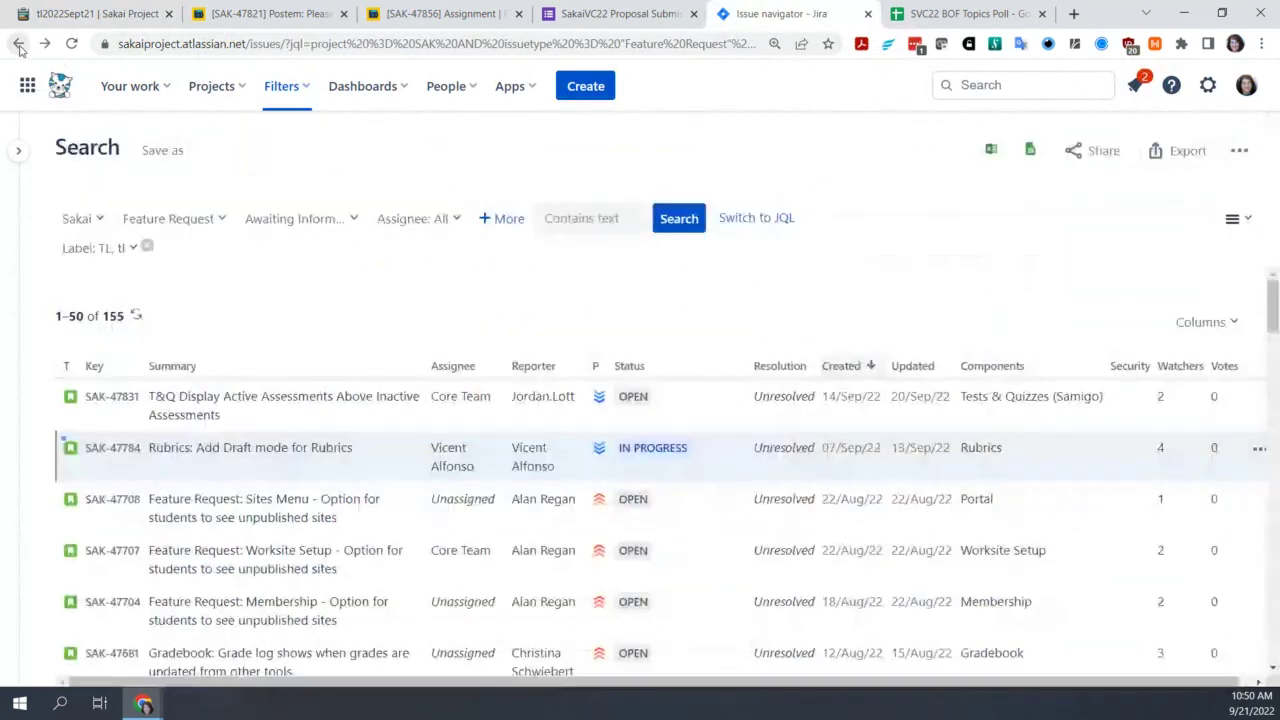
left_click(295, 521)
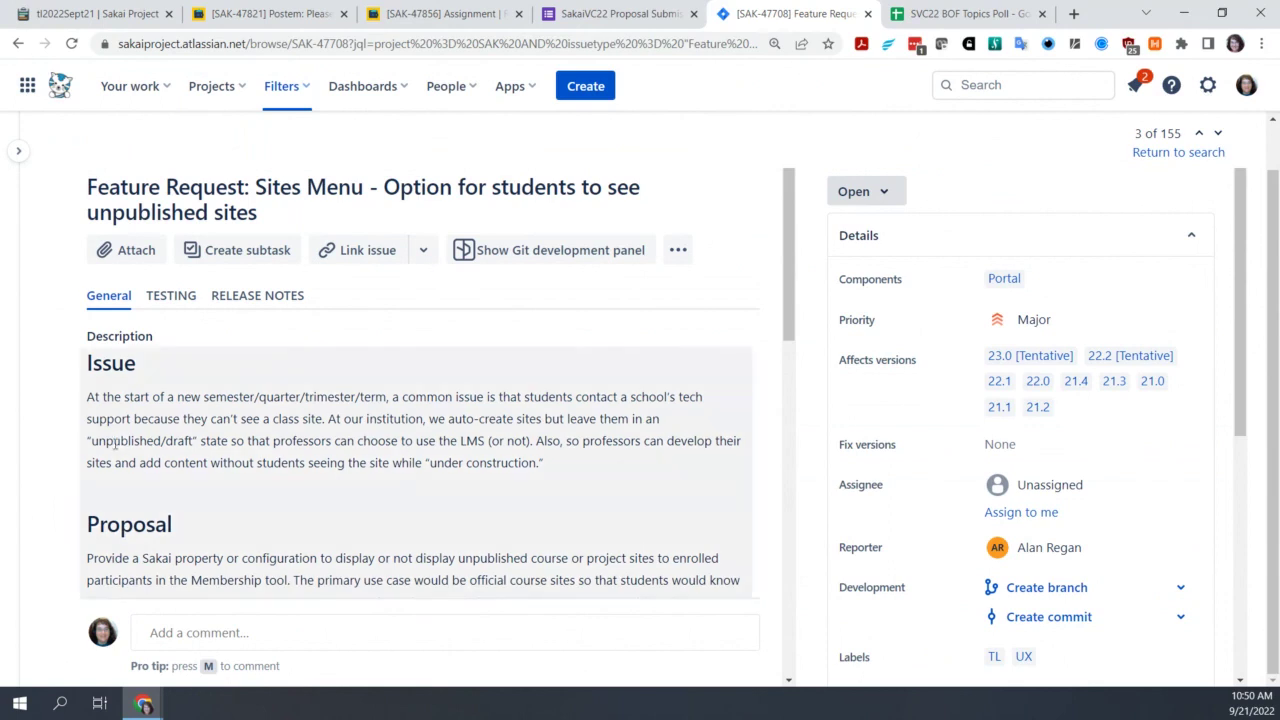
scroll(414, 360, "down", 3)
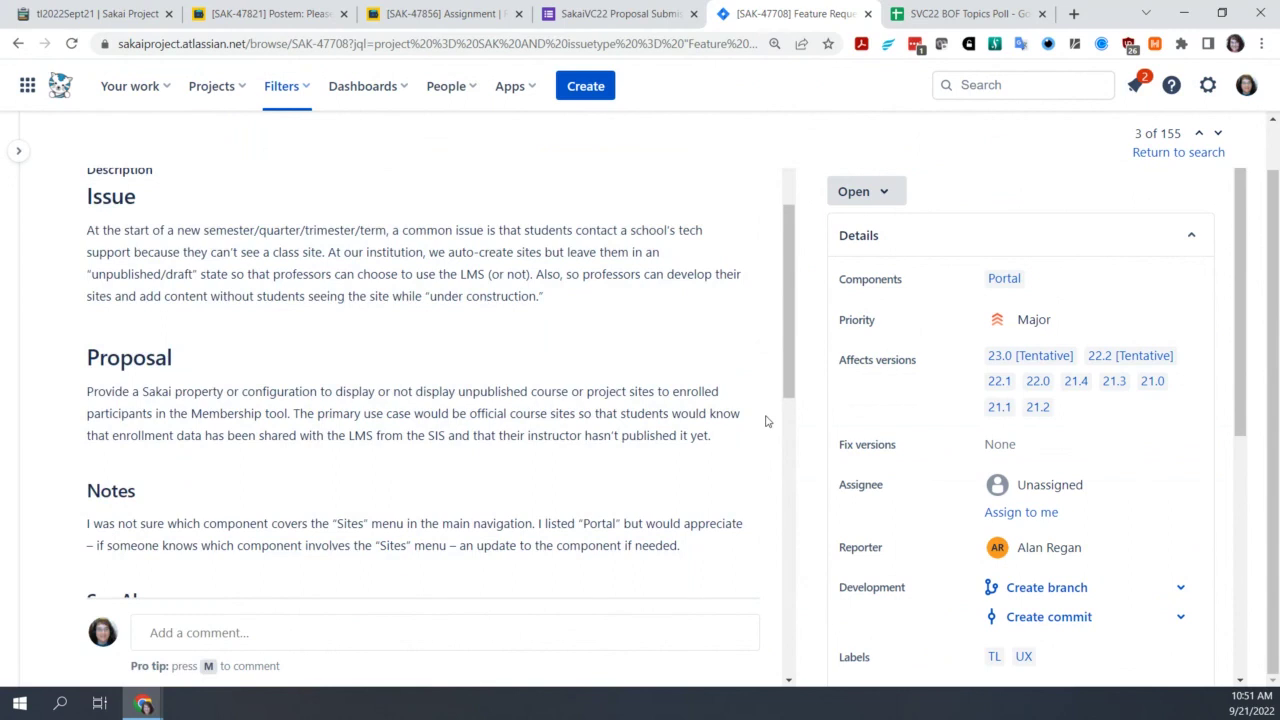
scroll(766, 421, "down", 2)
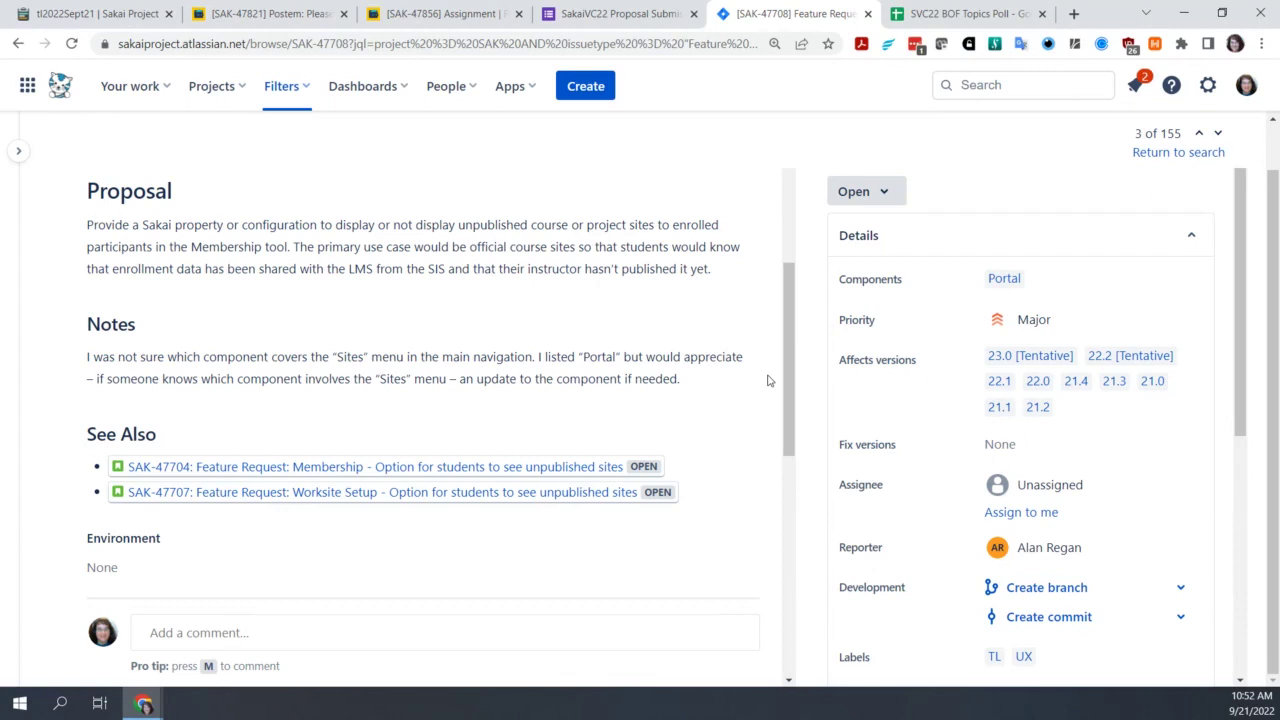
Scroll through SAK-47708's Proposal, Notes and See Also links to SAK-47704 and SAK-47707
scroll(540, 330, "up", 2)
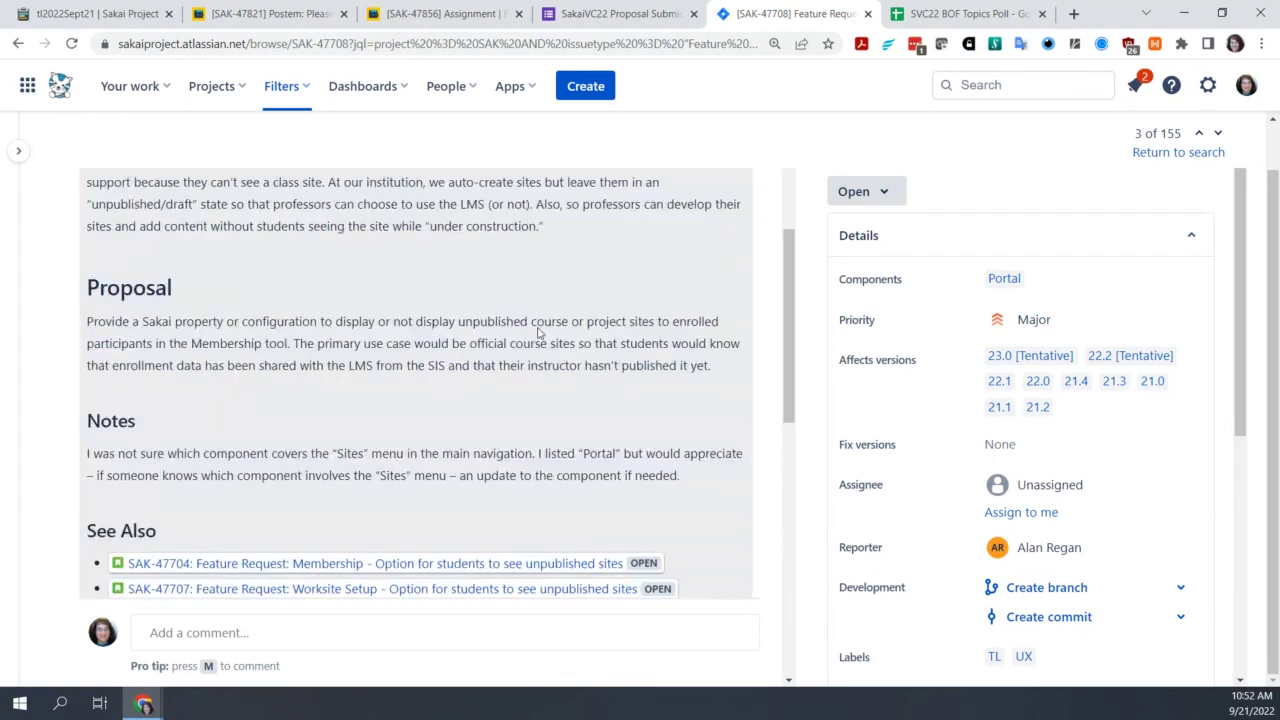
scroll(538, 333, "up", 1)
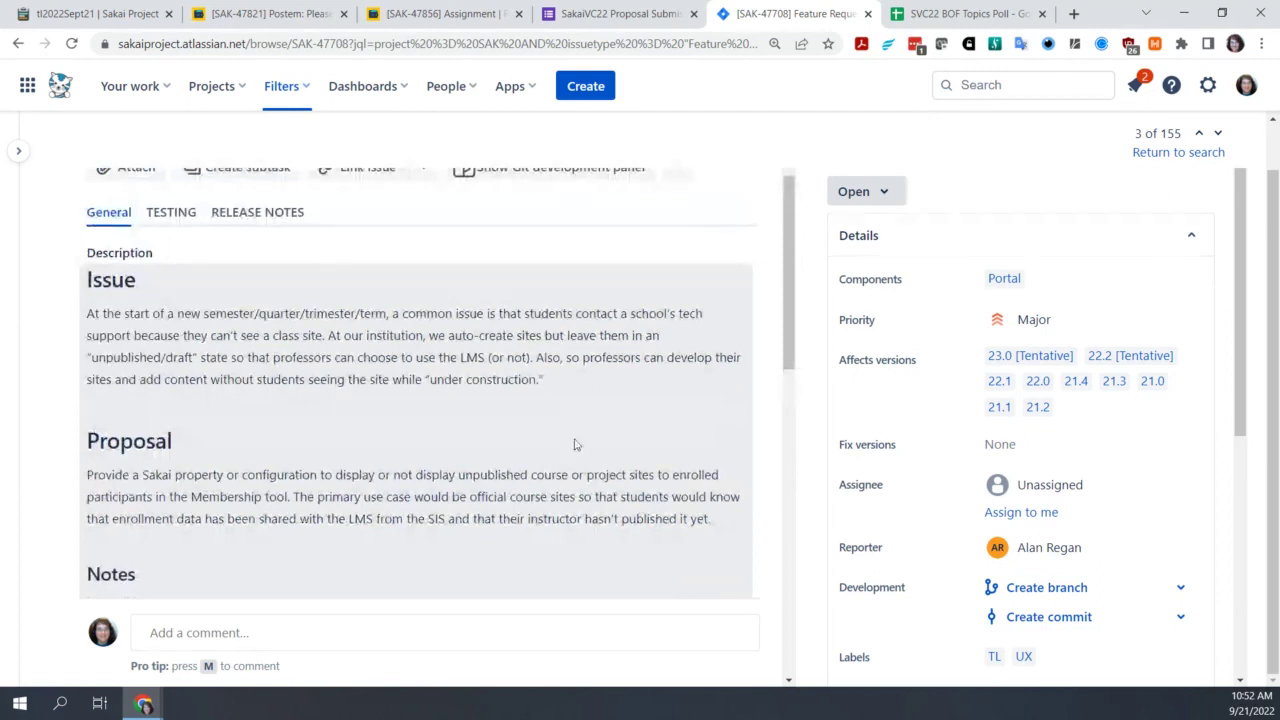
scroll(640, 460, "down", 1)
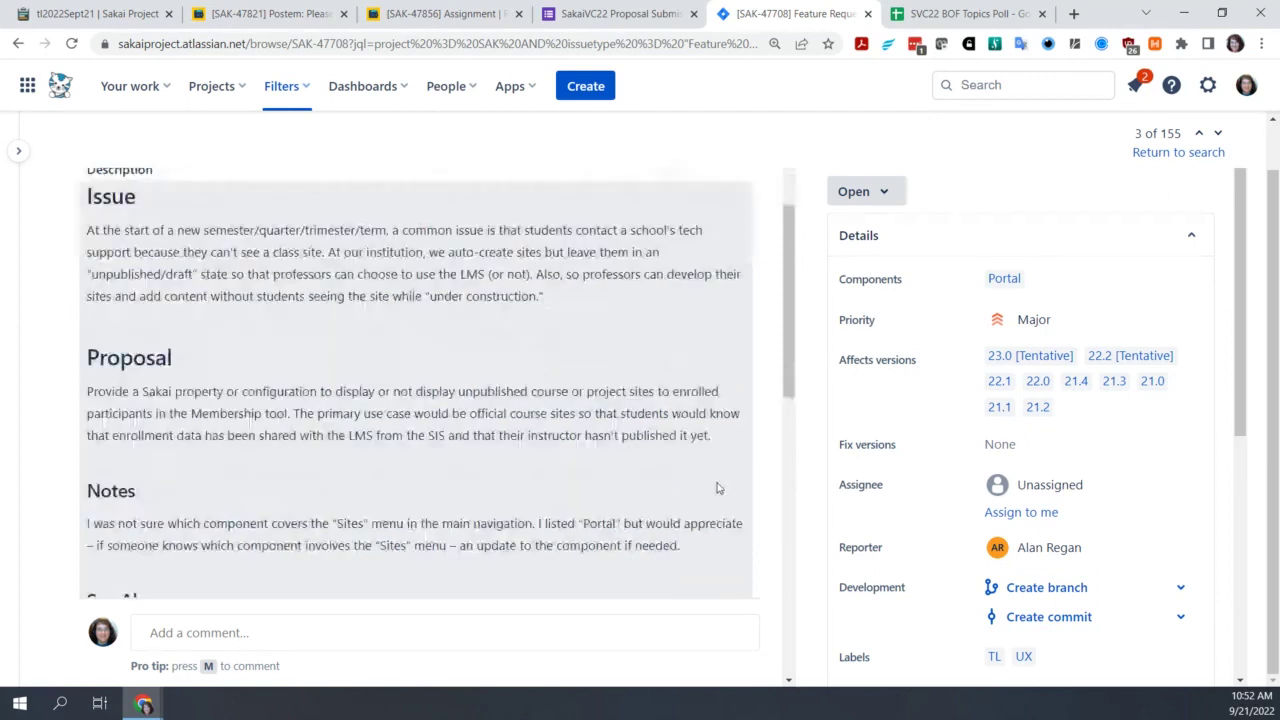
scroll(766, 471, "down", 1)
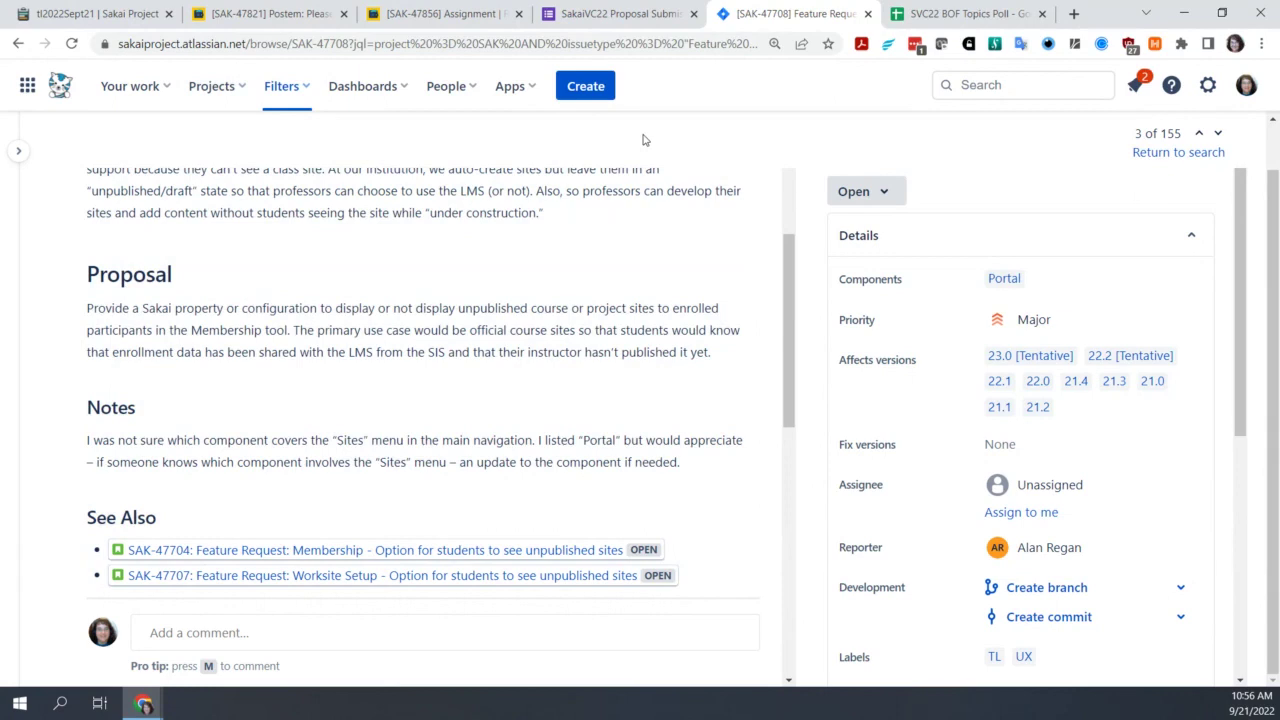
Close the finished SAK-47856 and SAK-47821 tabs, then go back from SAK-47708 to the search results
left_click(113, 14)
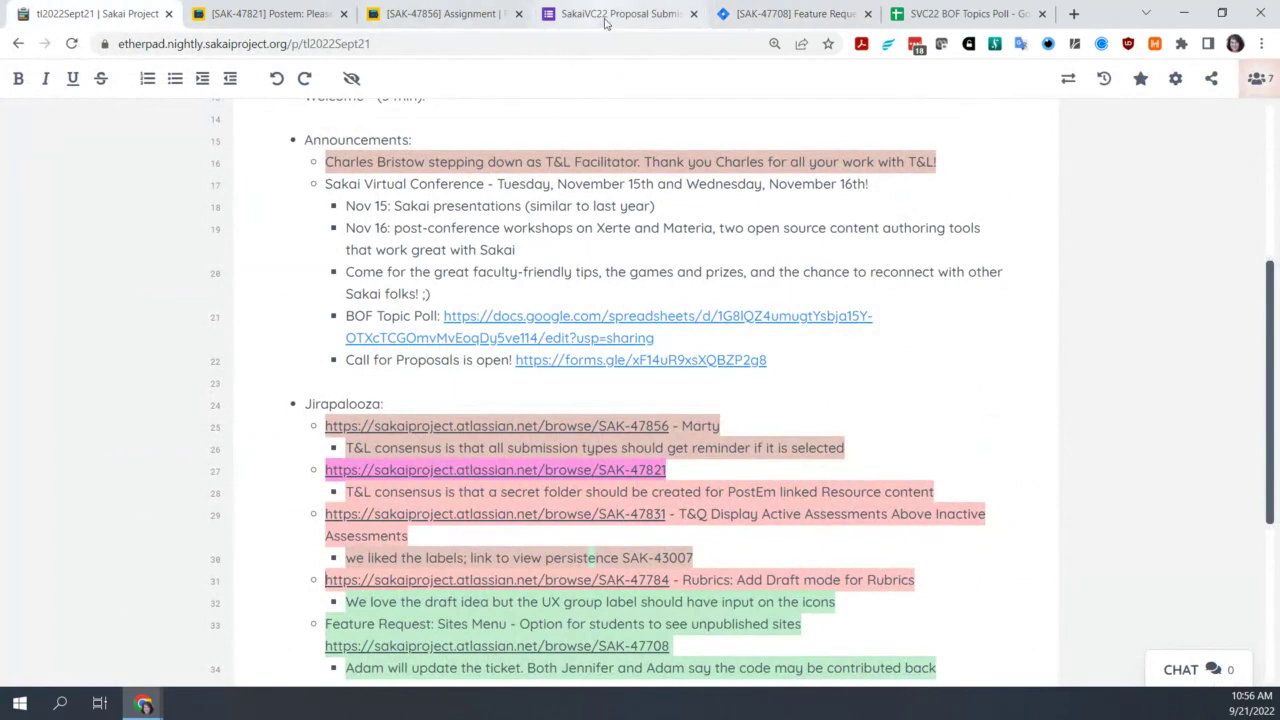
left_click(440, 14)
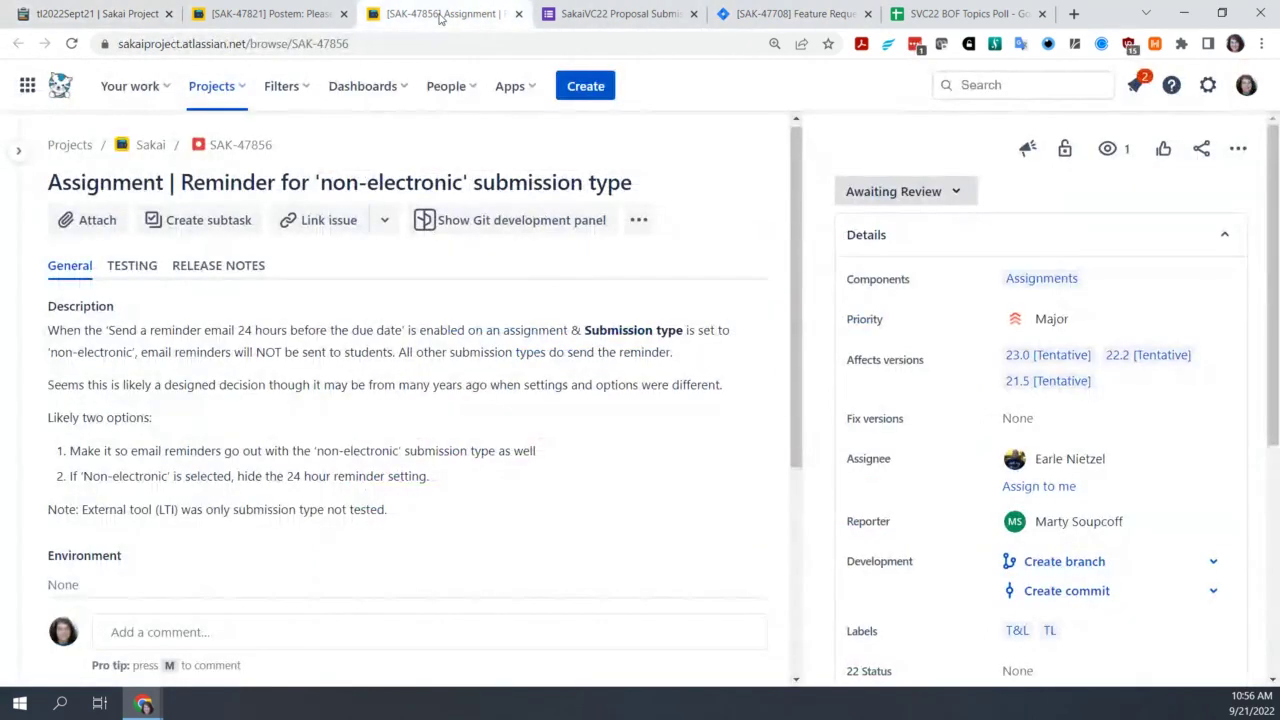
left_click(518, 14)
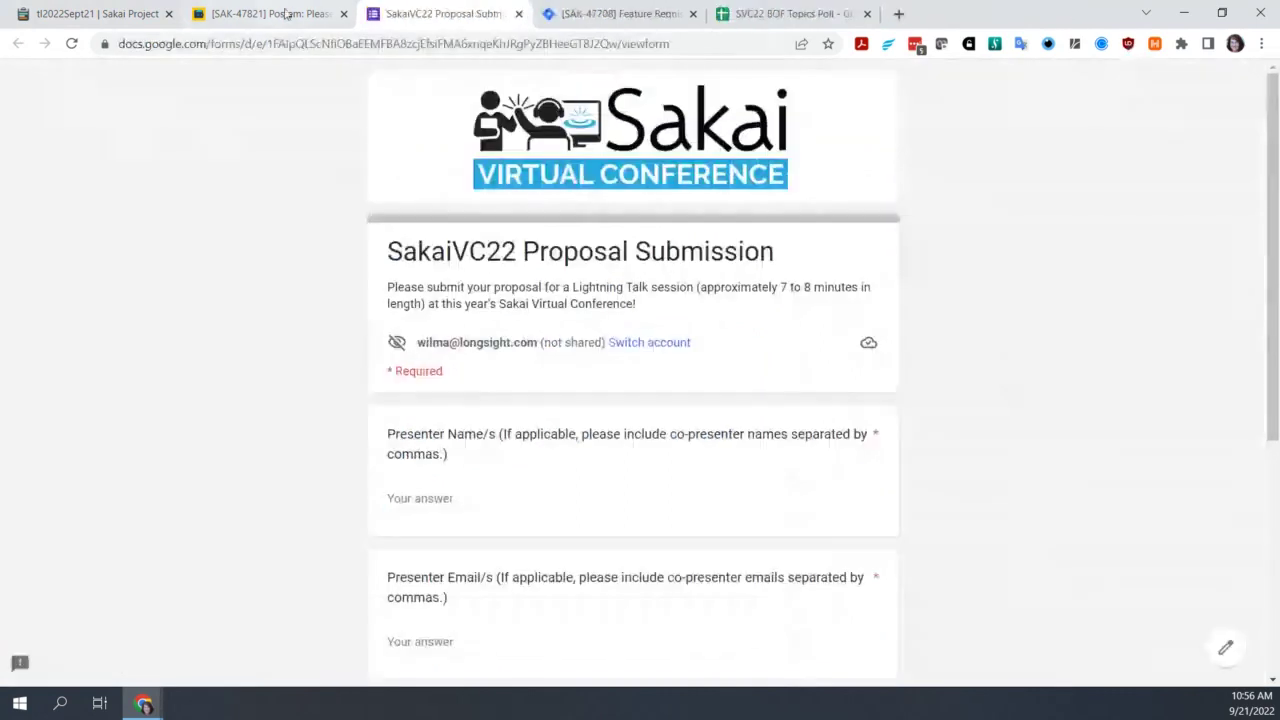
left_click(286, 14)
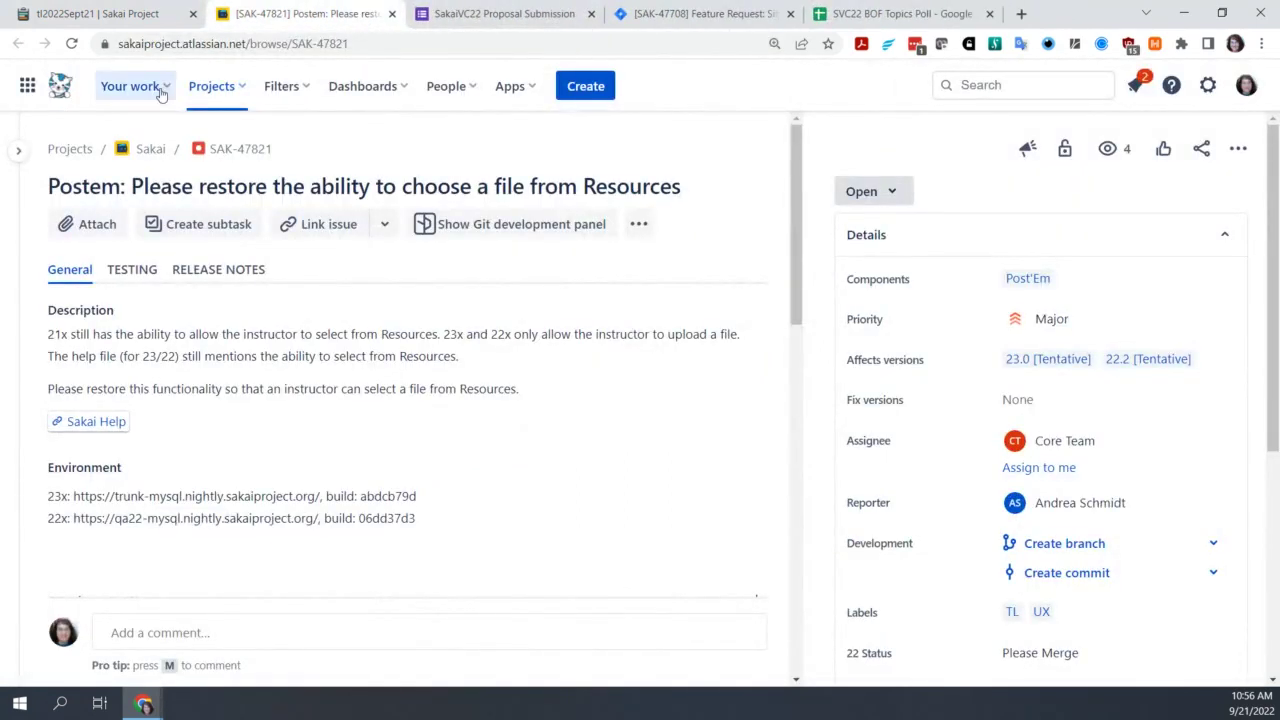
left_click(392, 14)
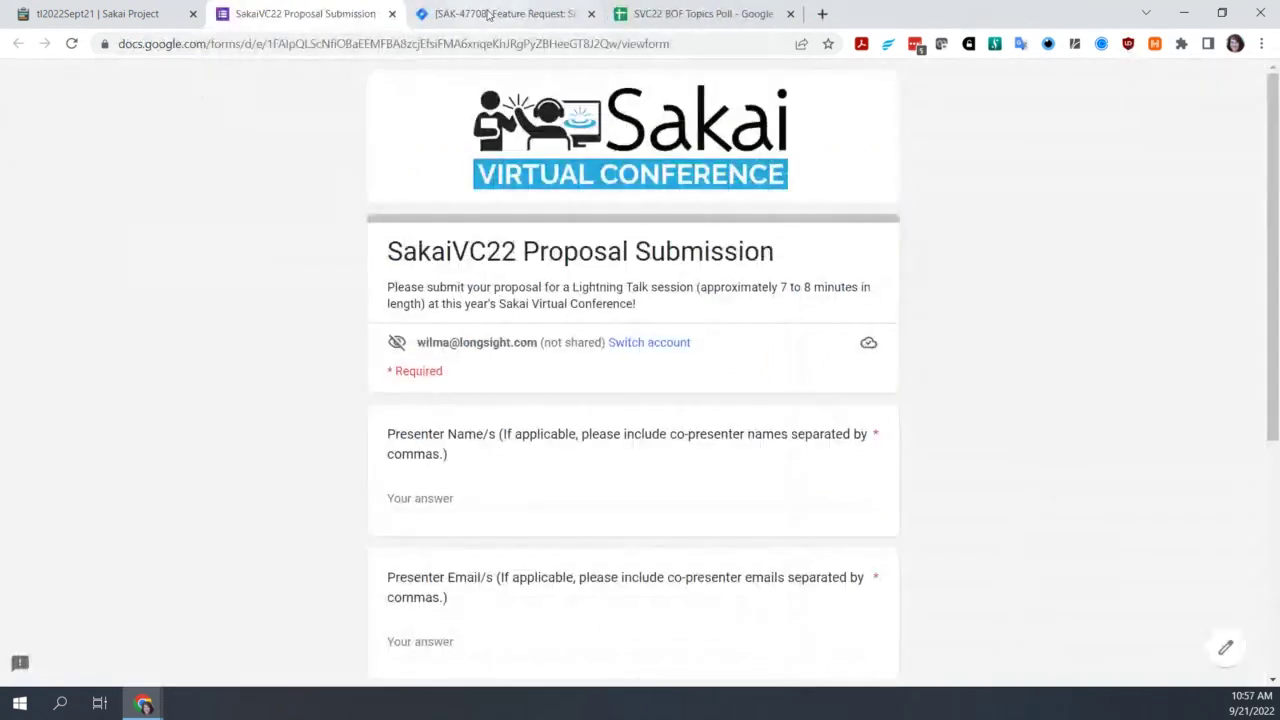
left_click(495, 14)
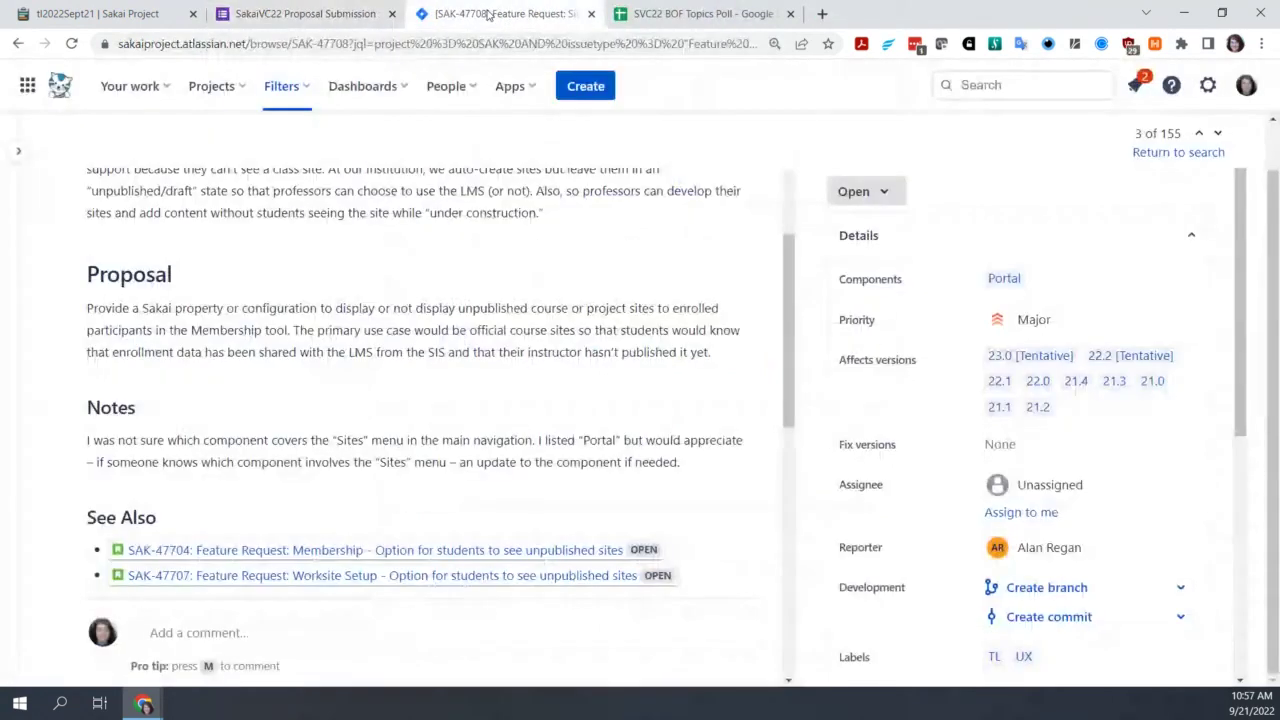
left_click(18, 44)
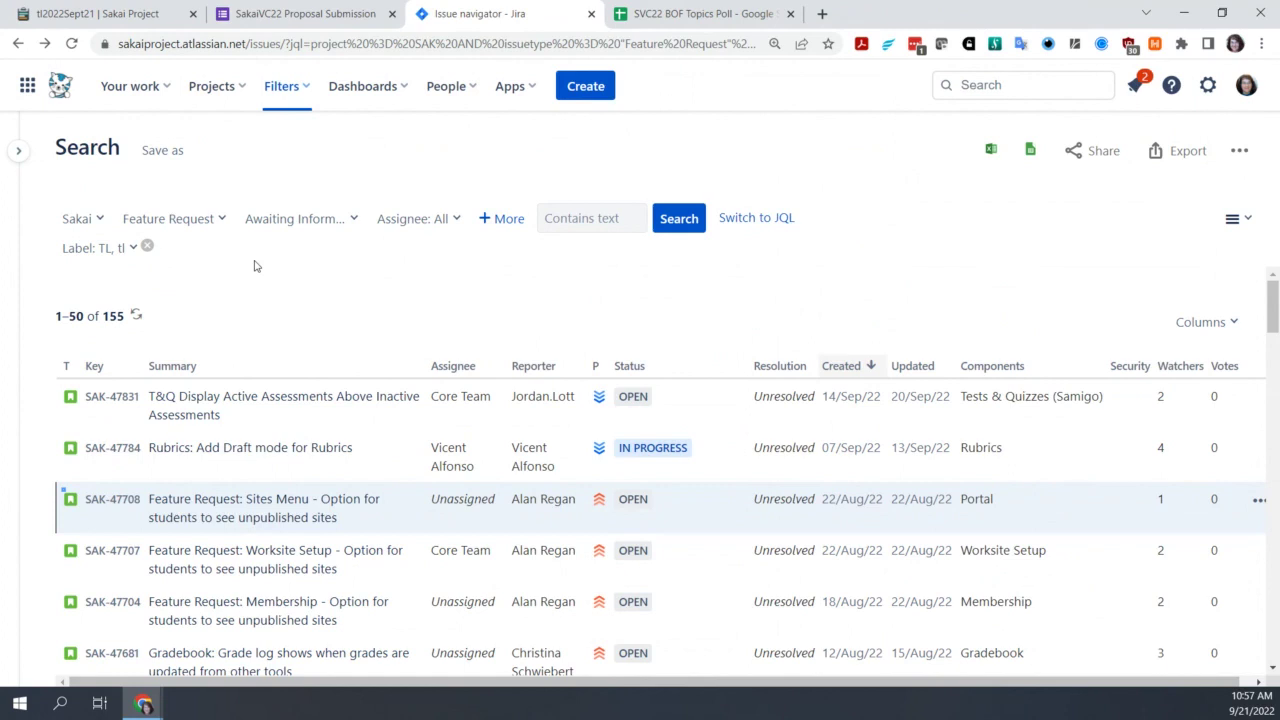
Scroll the tl2022Sept21 Etherpad notes down to the JIRA Parking Lot, Upcoming meetings and Adjourn
left_click(85, 14)
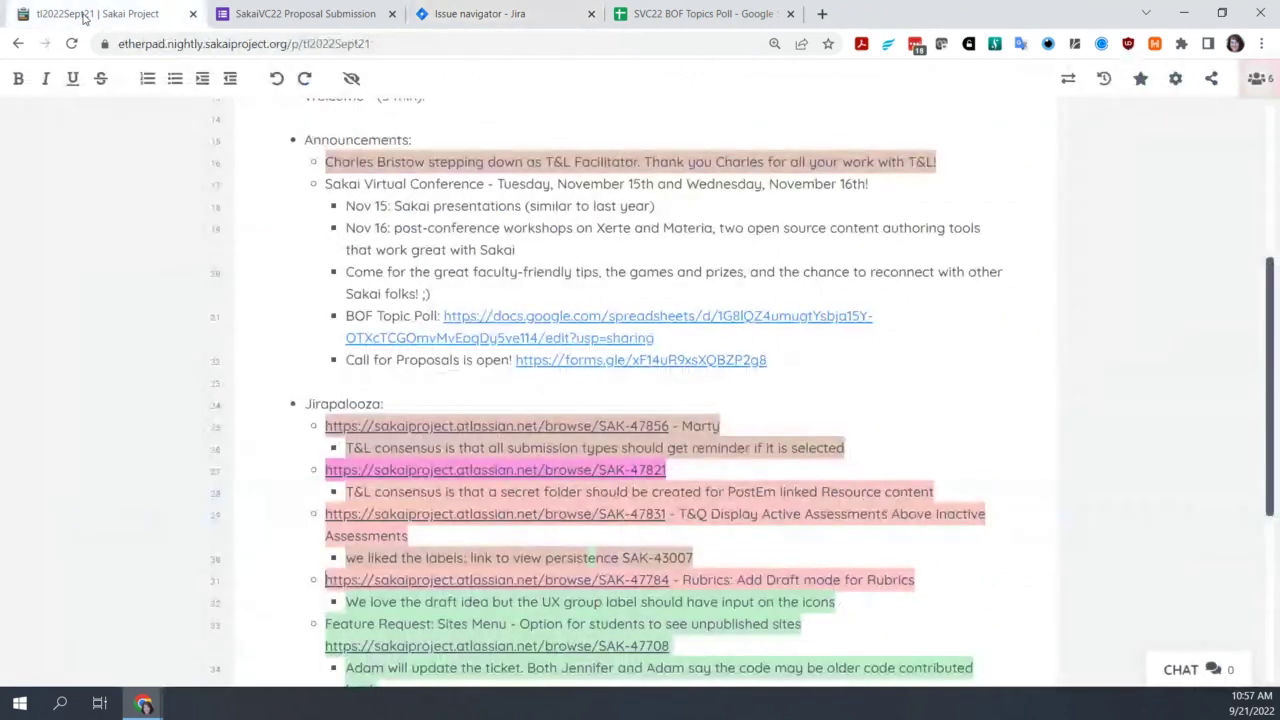
scroll(280, 427, "down", 3)
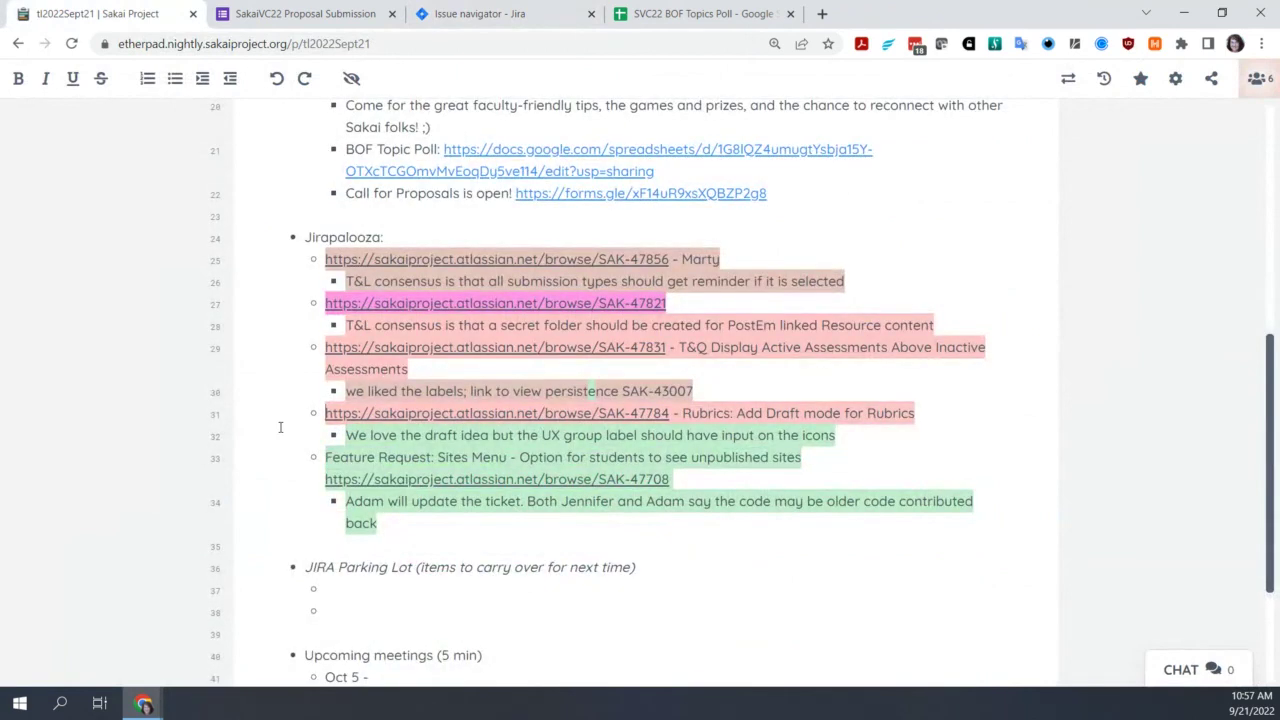
scroll(280, 427, "down", 3)
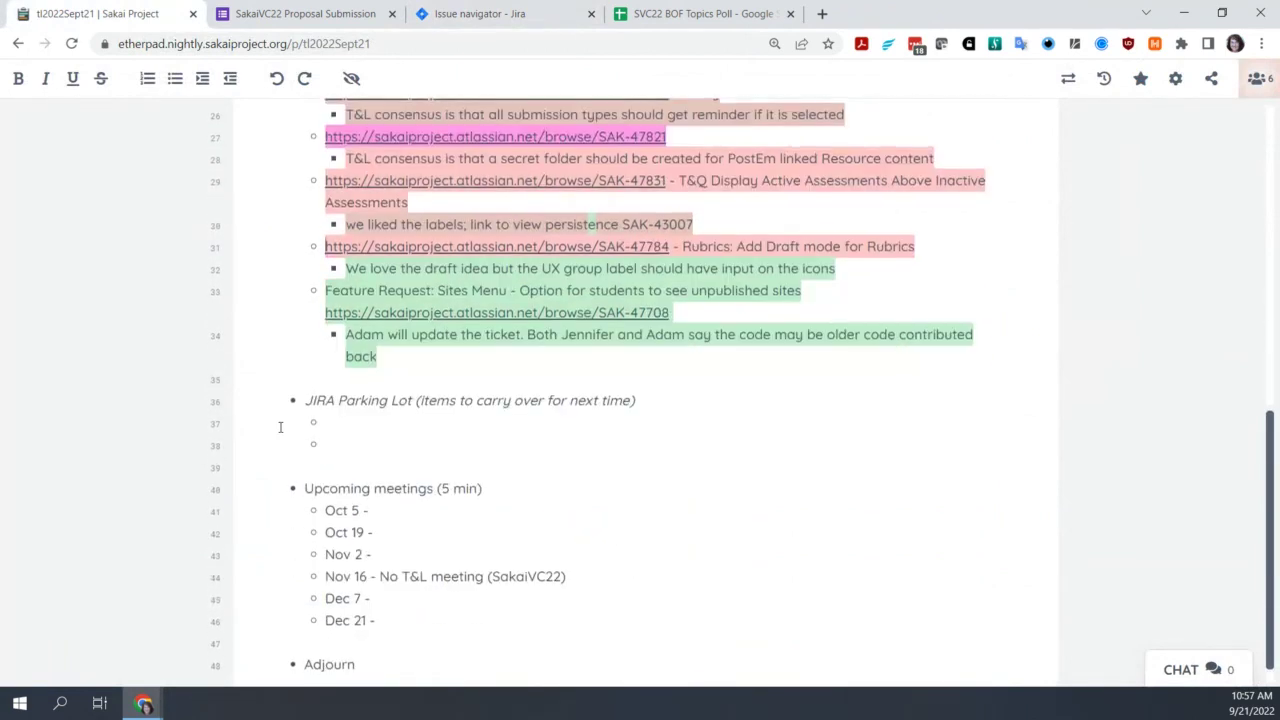